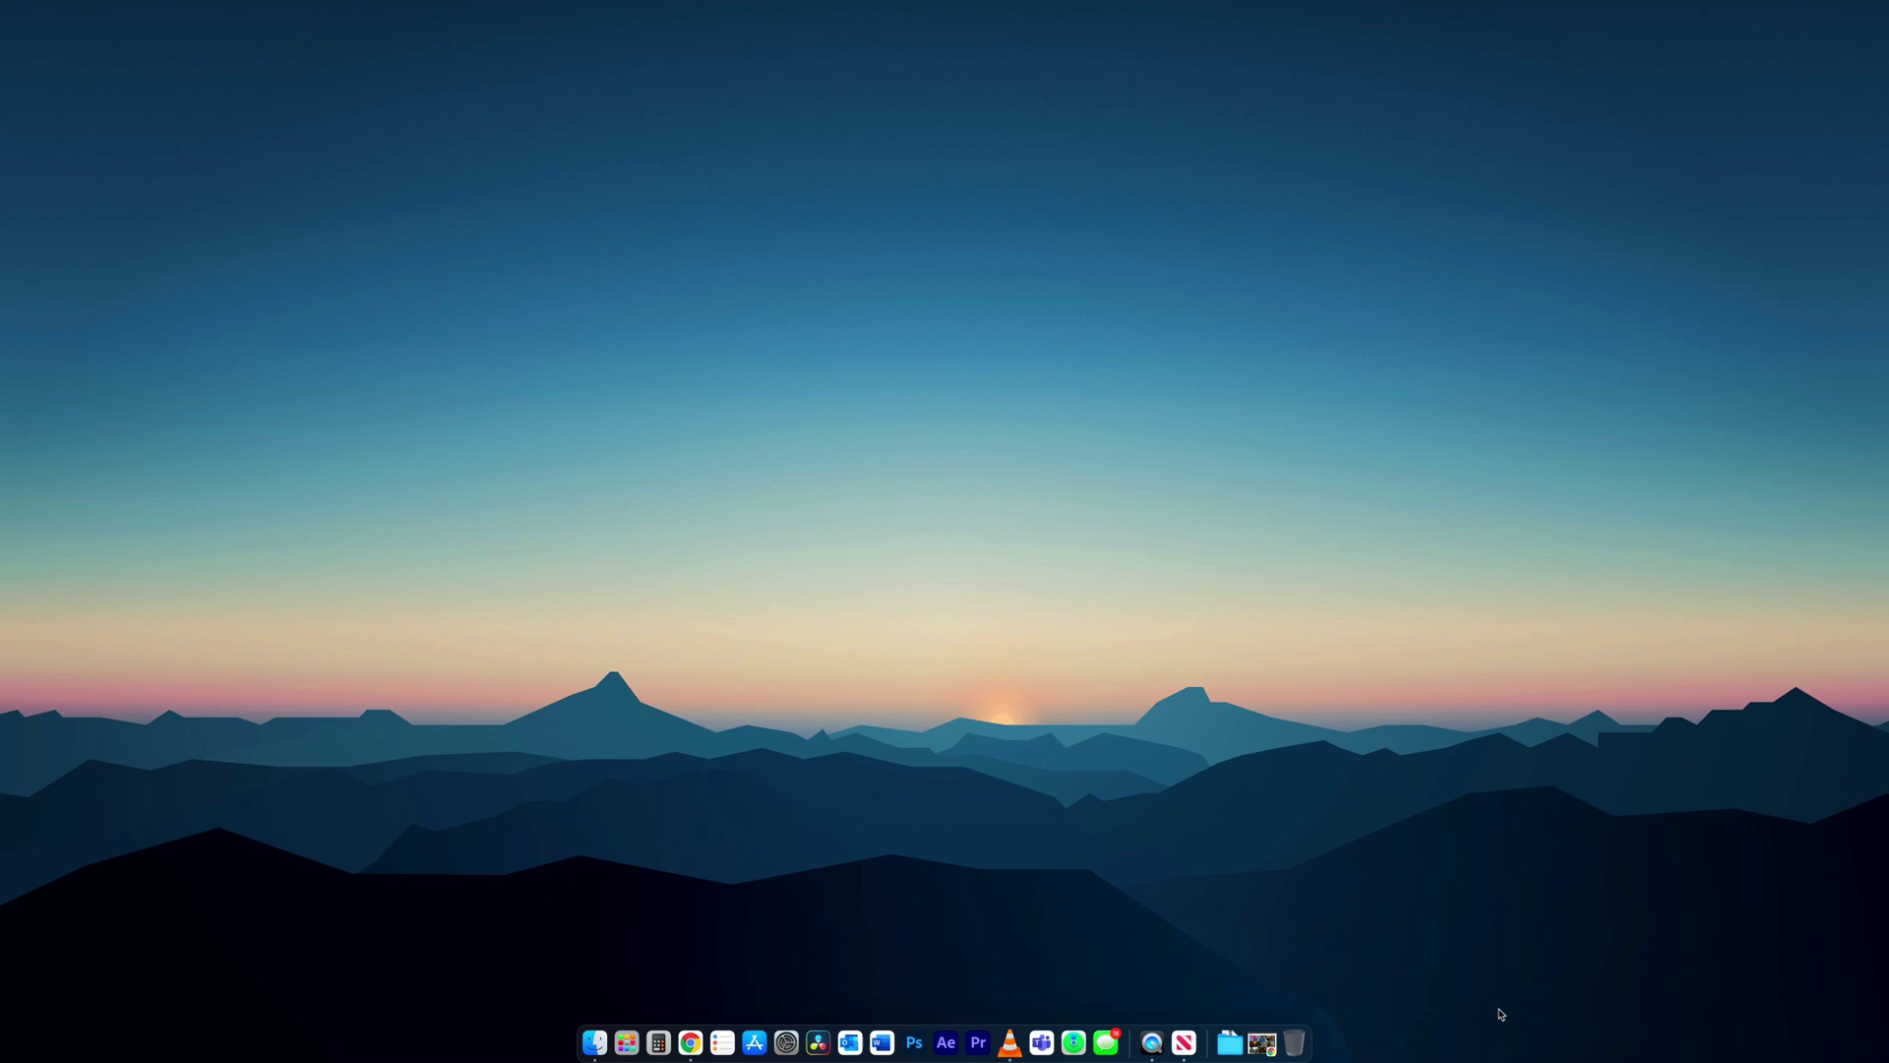
# Step: Bring Chrome back to the colour-grading website and scroll through its gallery
pyautogui.click(693, 1043)
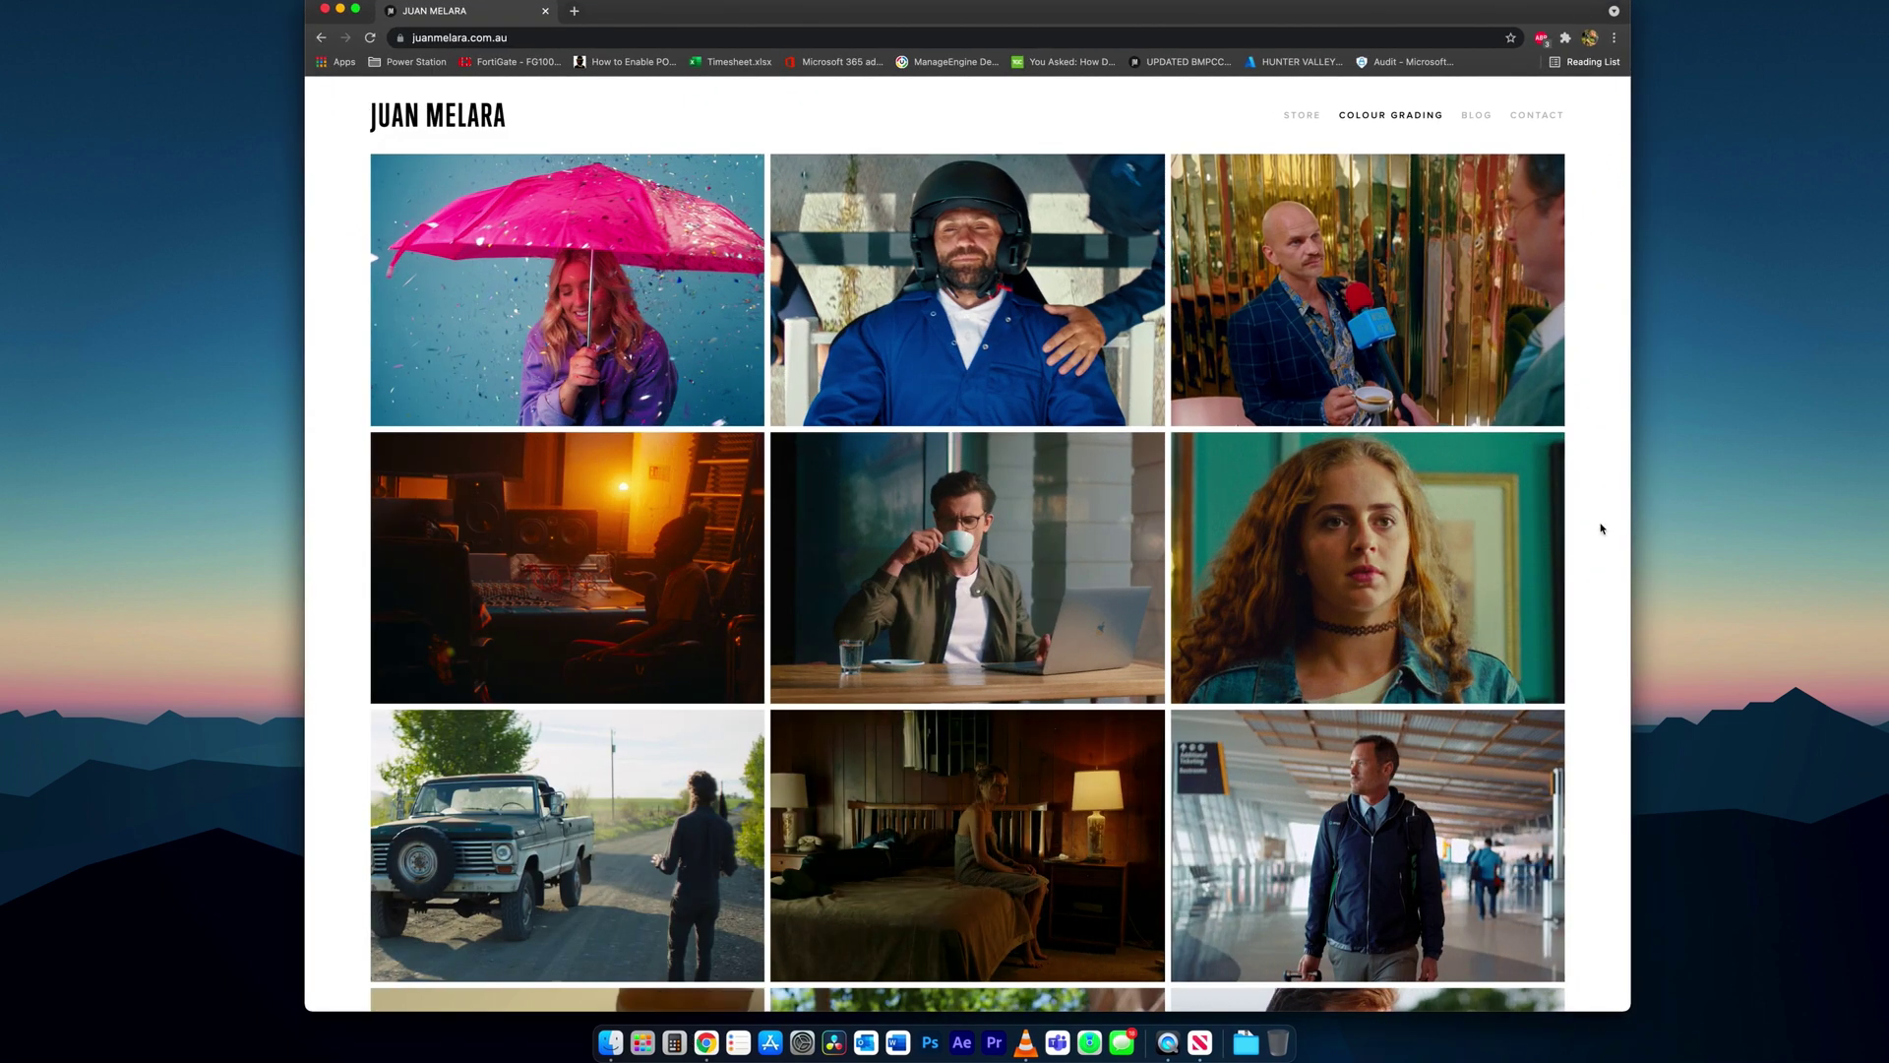
pyautogui.scroll(-5, 1601, 528)
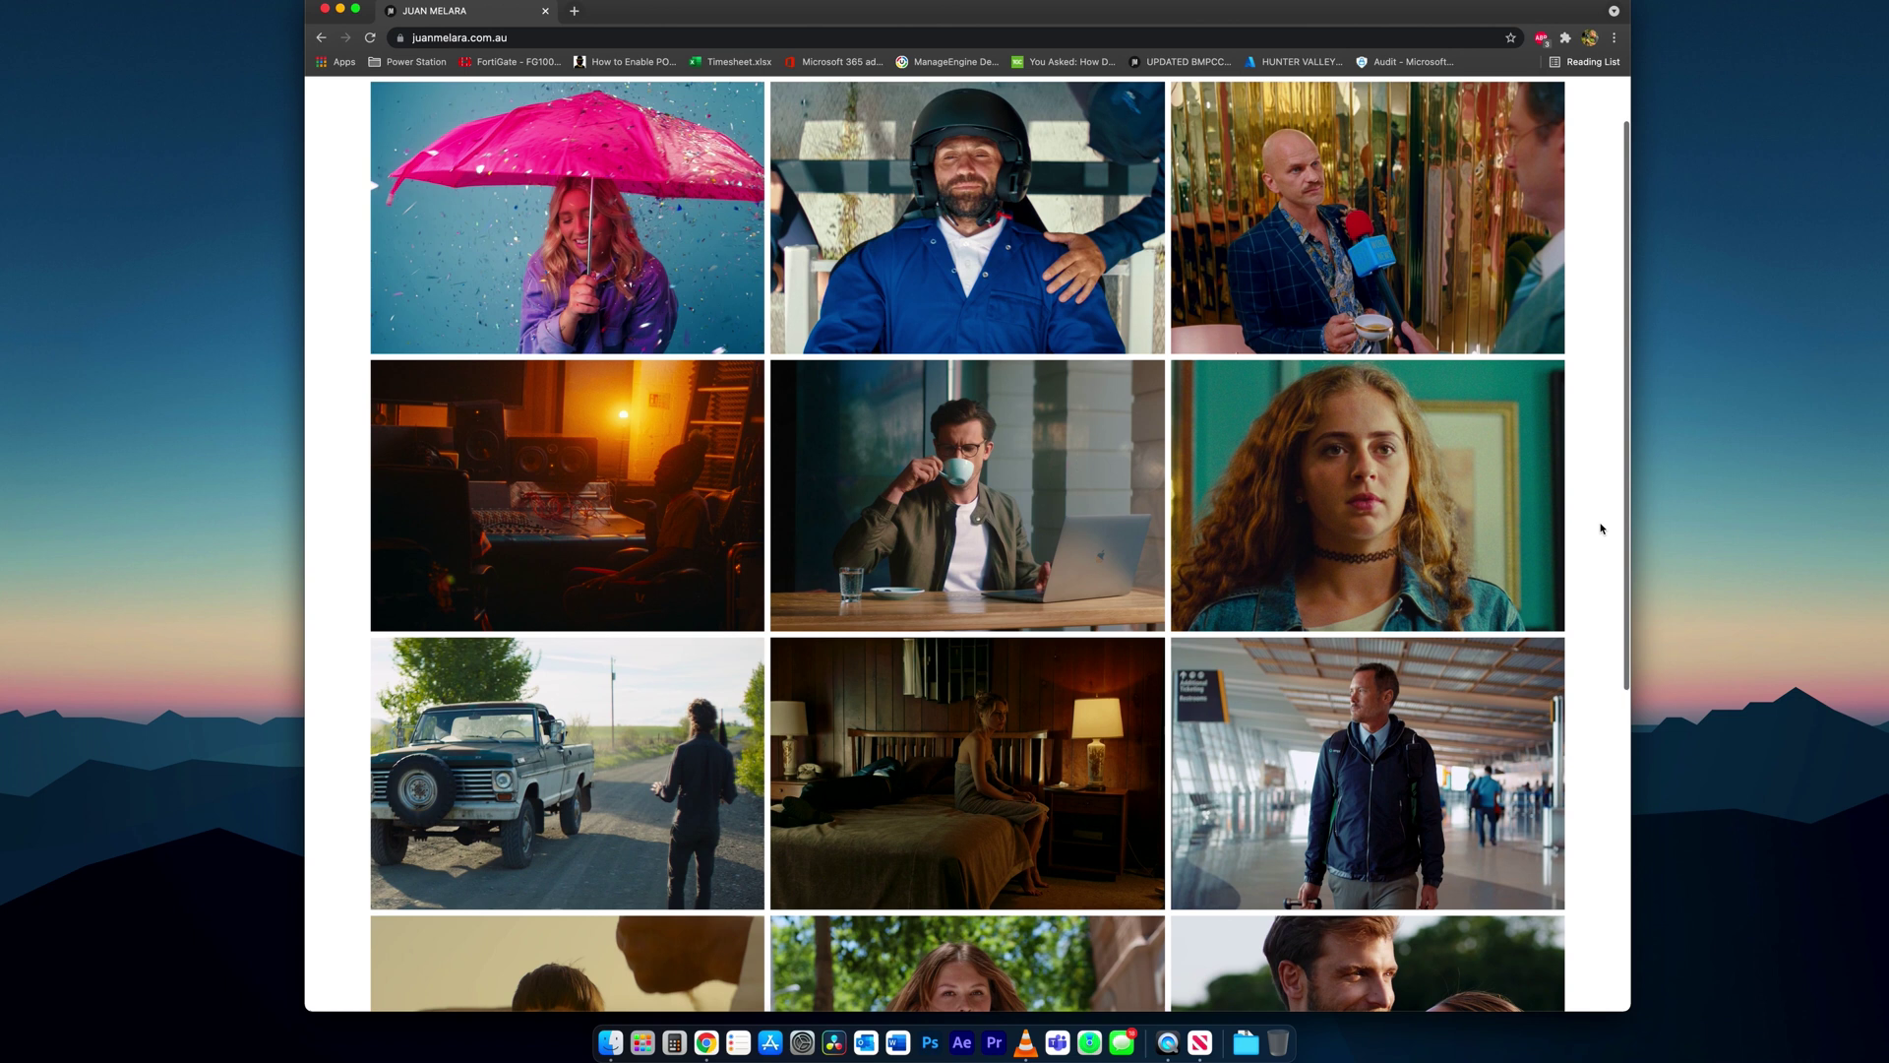
pyautogui.scroll(-1, 1601, 528)
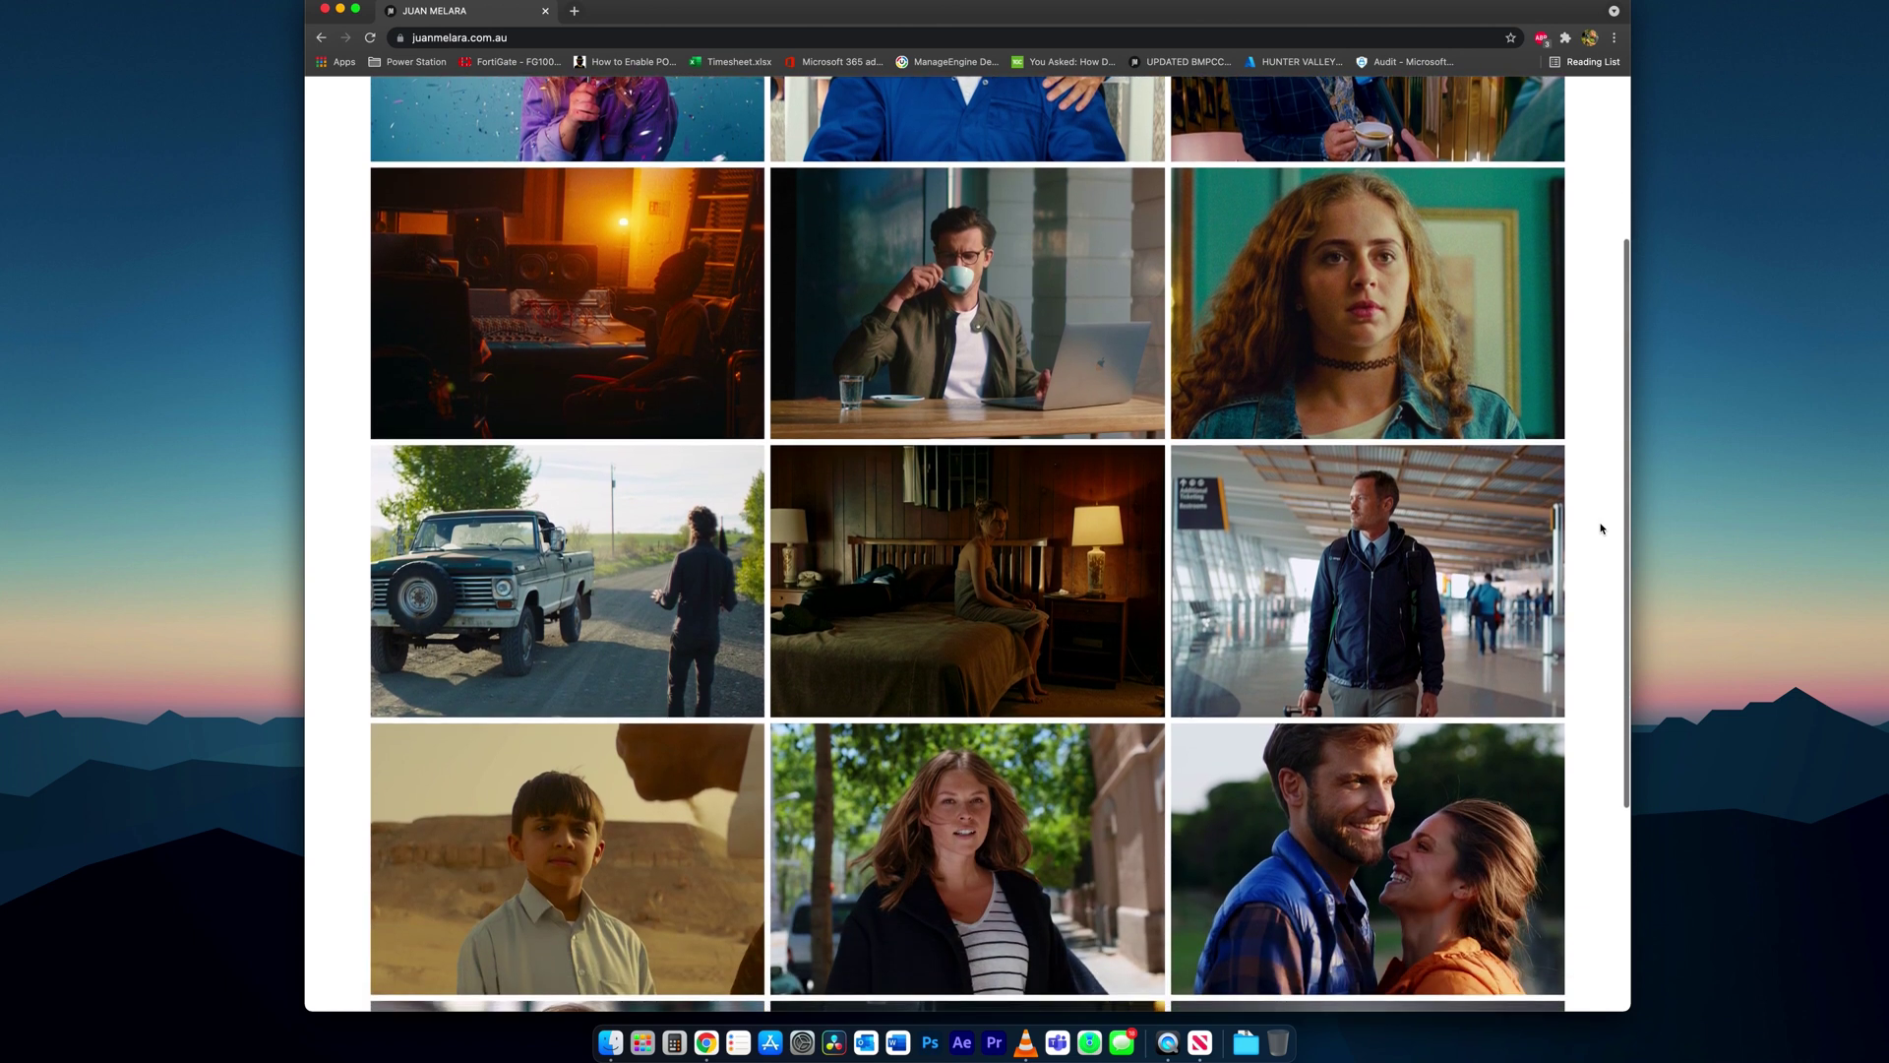
pyautogui.scroll(-7, 1601, 528)
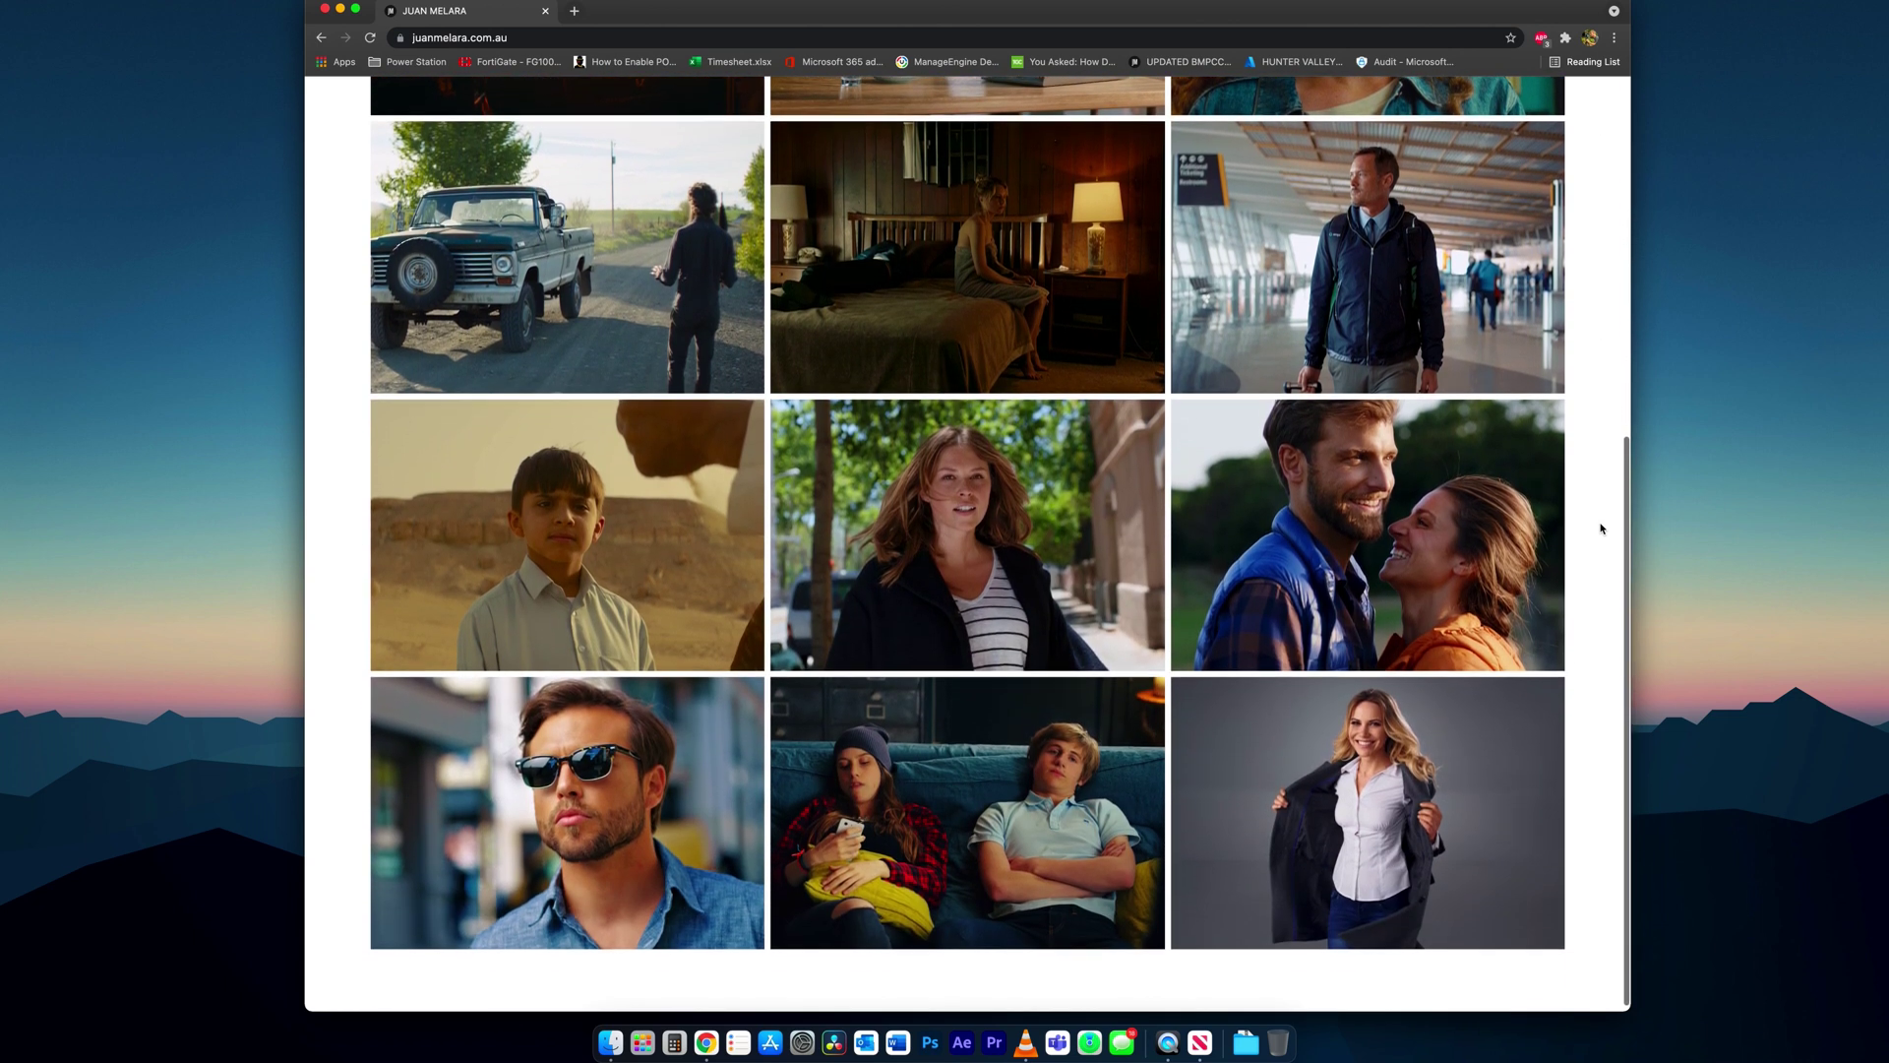
pyautogui.scroll(13, 1601, 529)
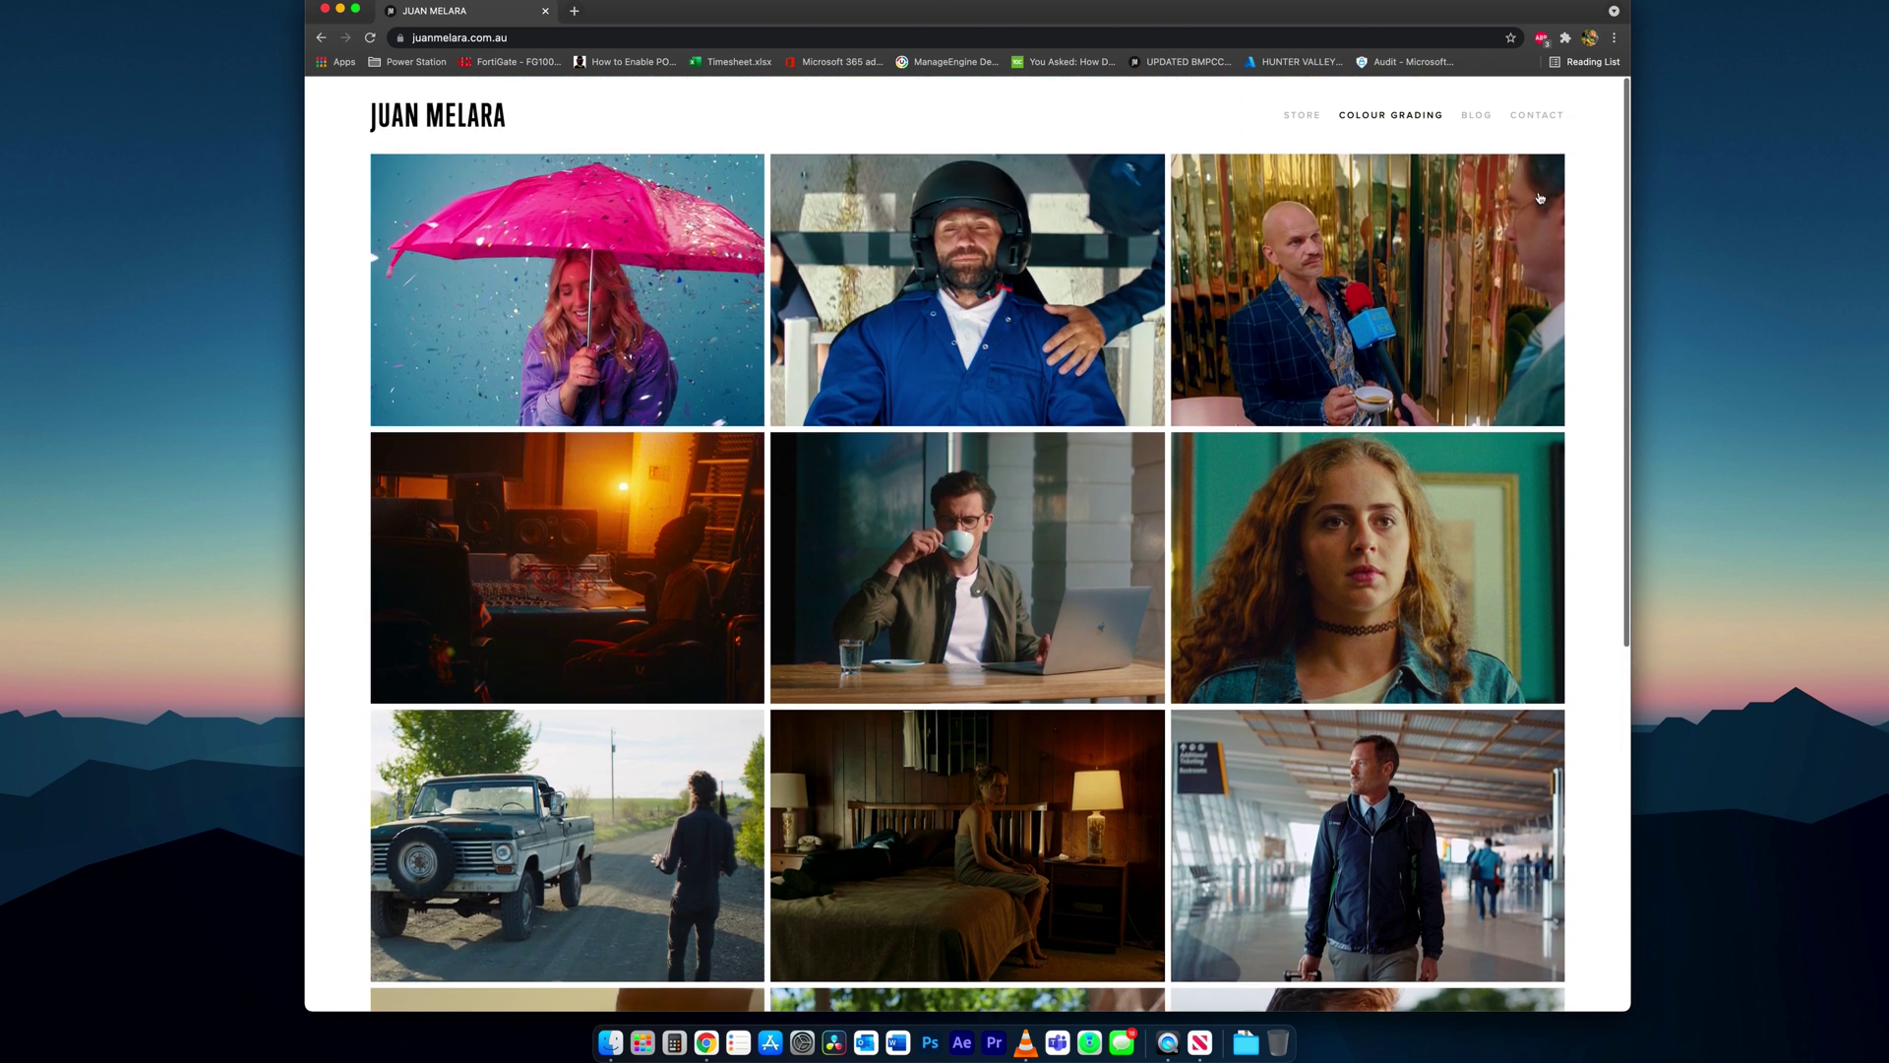
# Step: Open the site's Store page and scroll its PowerGrade and LUT product listings
pyautogui.click(1298, 118)
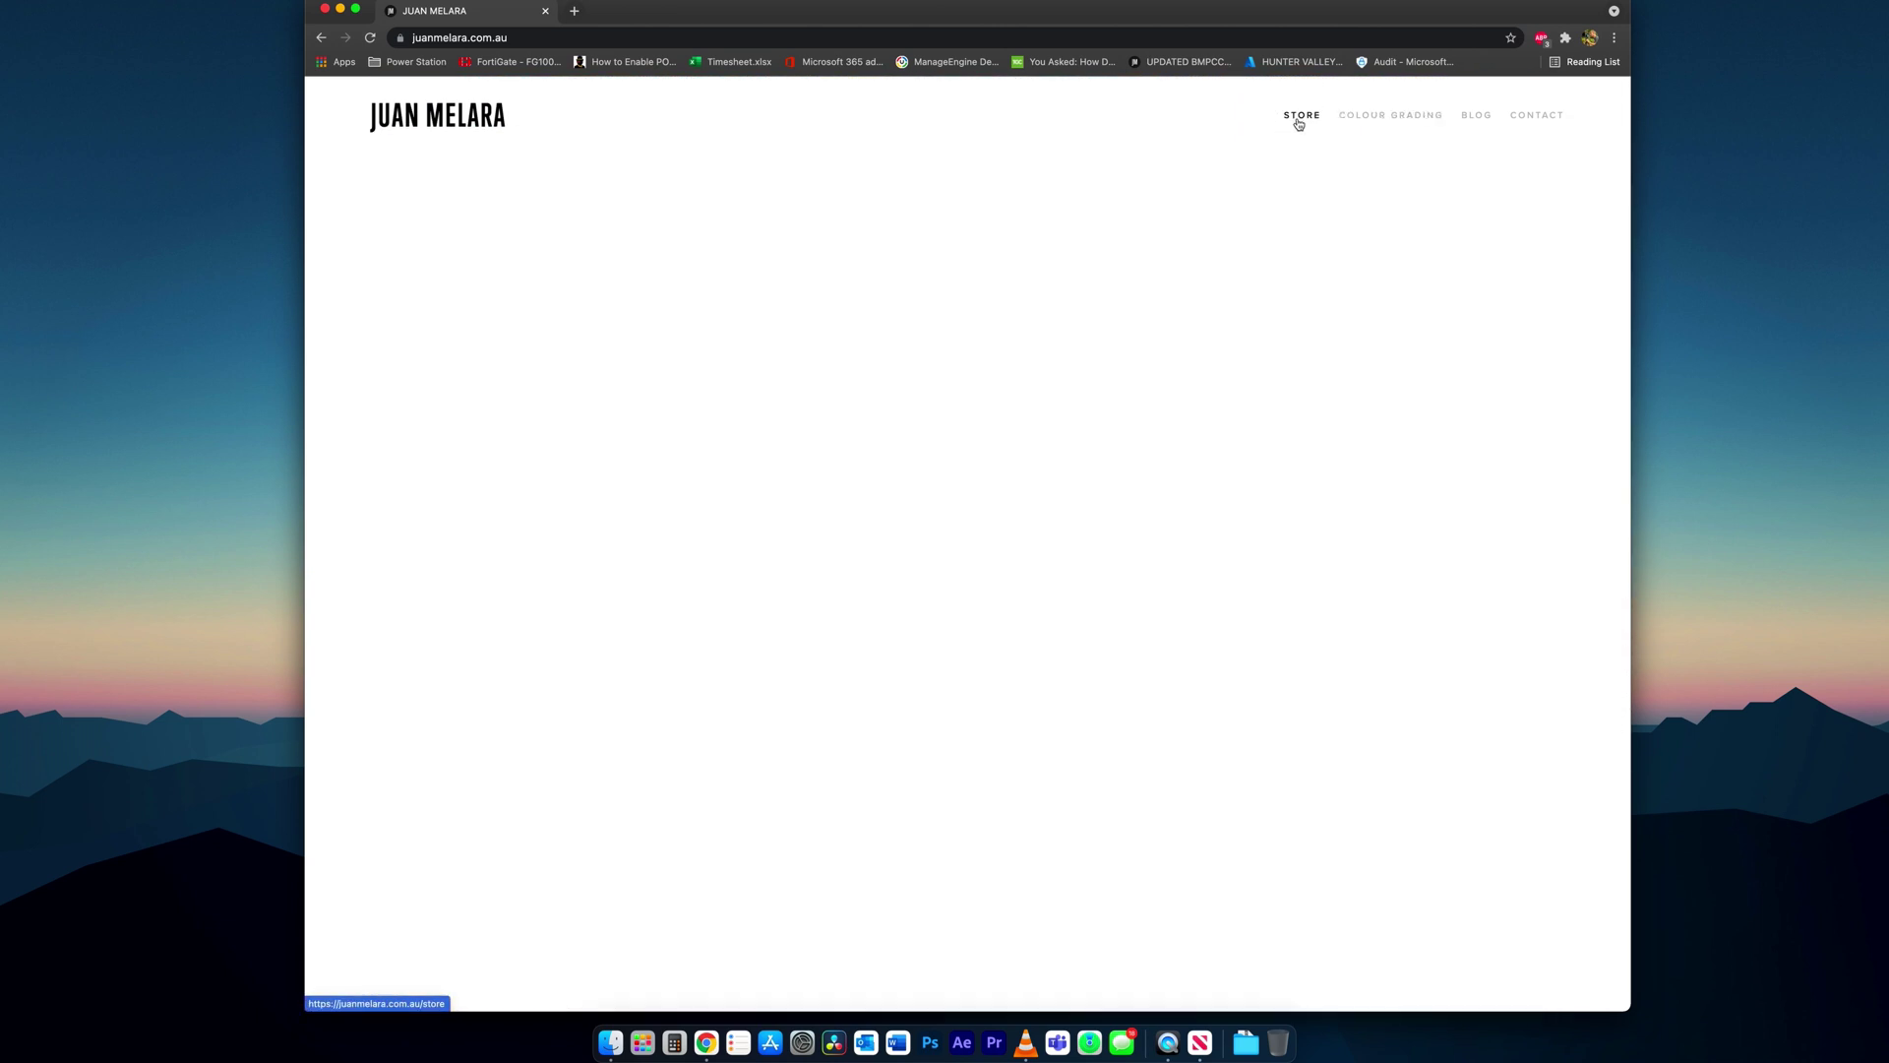
pyautogui.scroll(-1, 1465, 485)
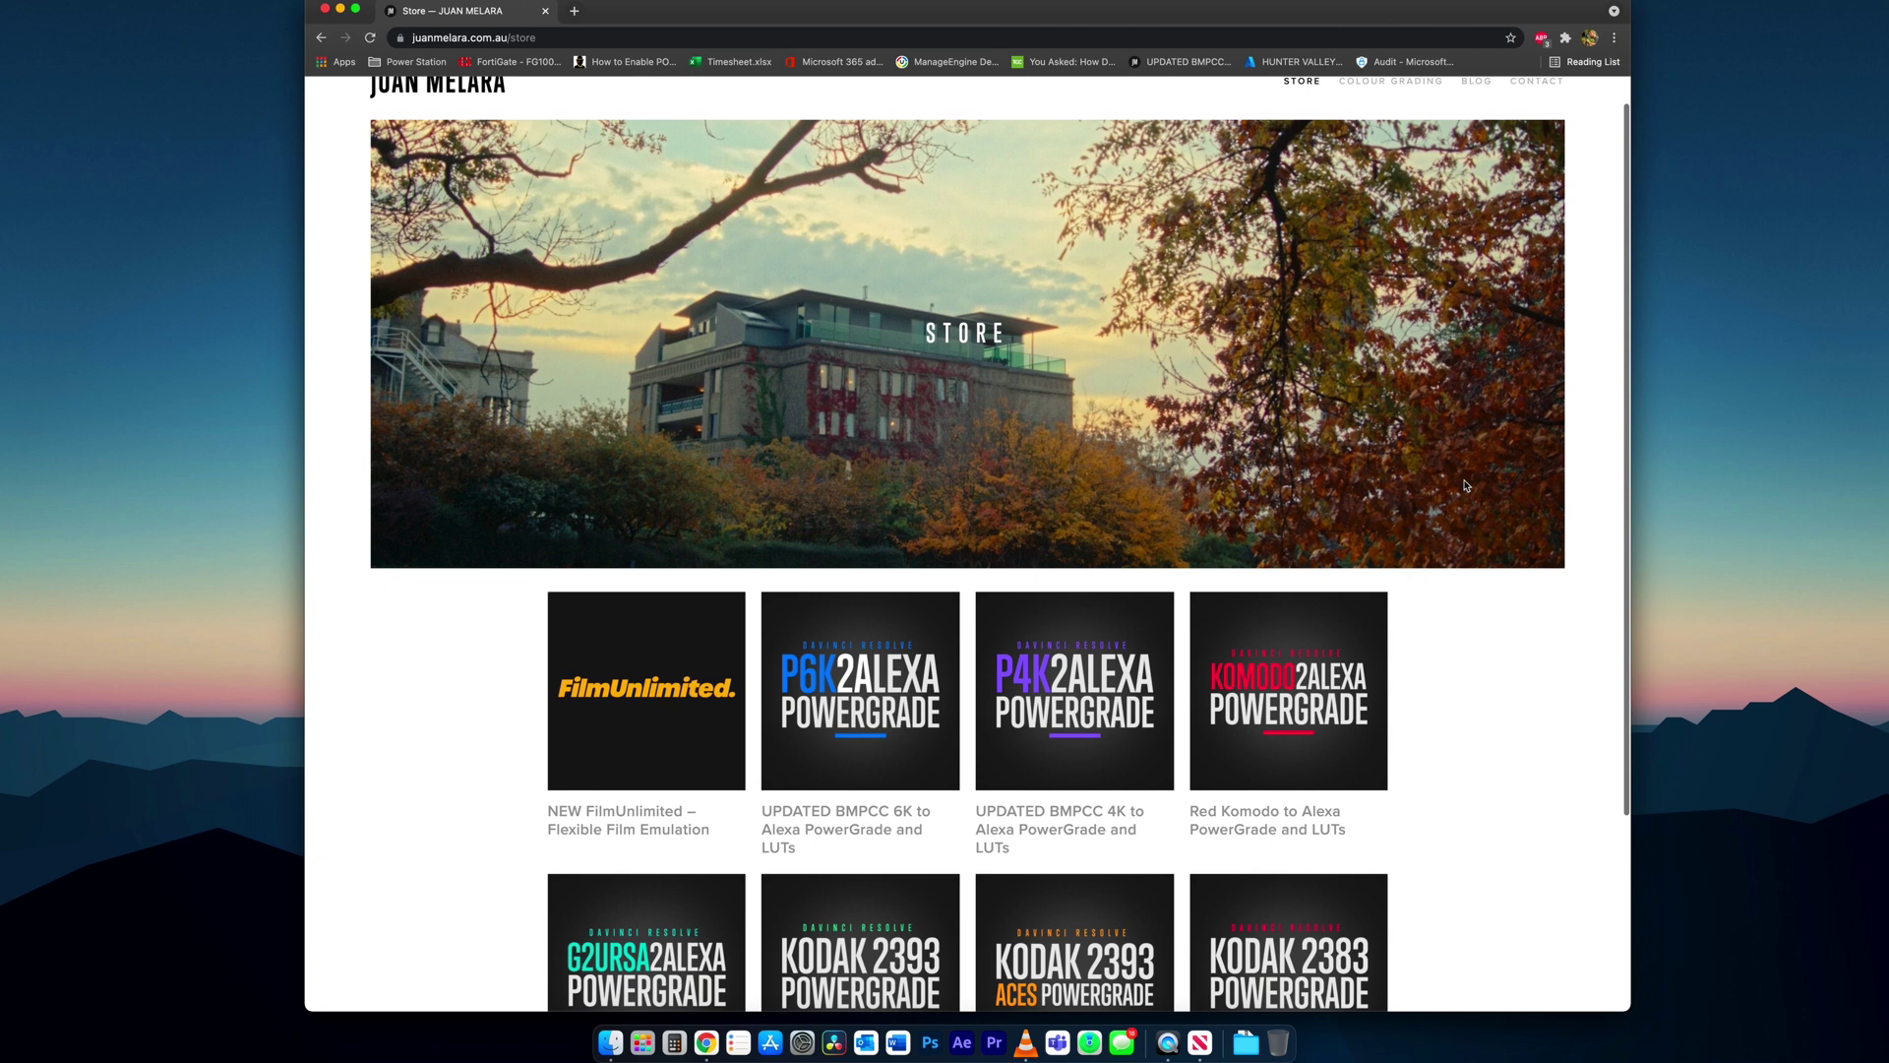
pyautogui.scroll(-5, 1465, 485)
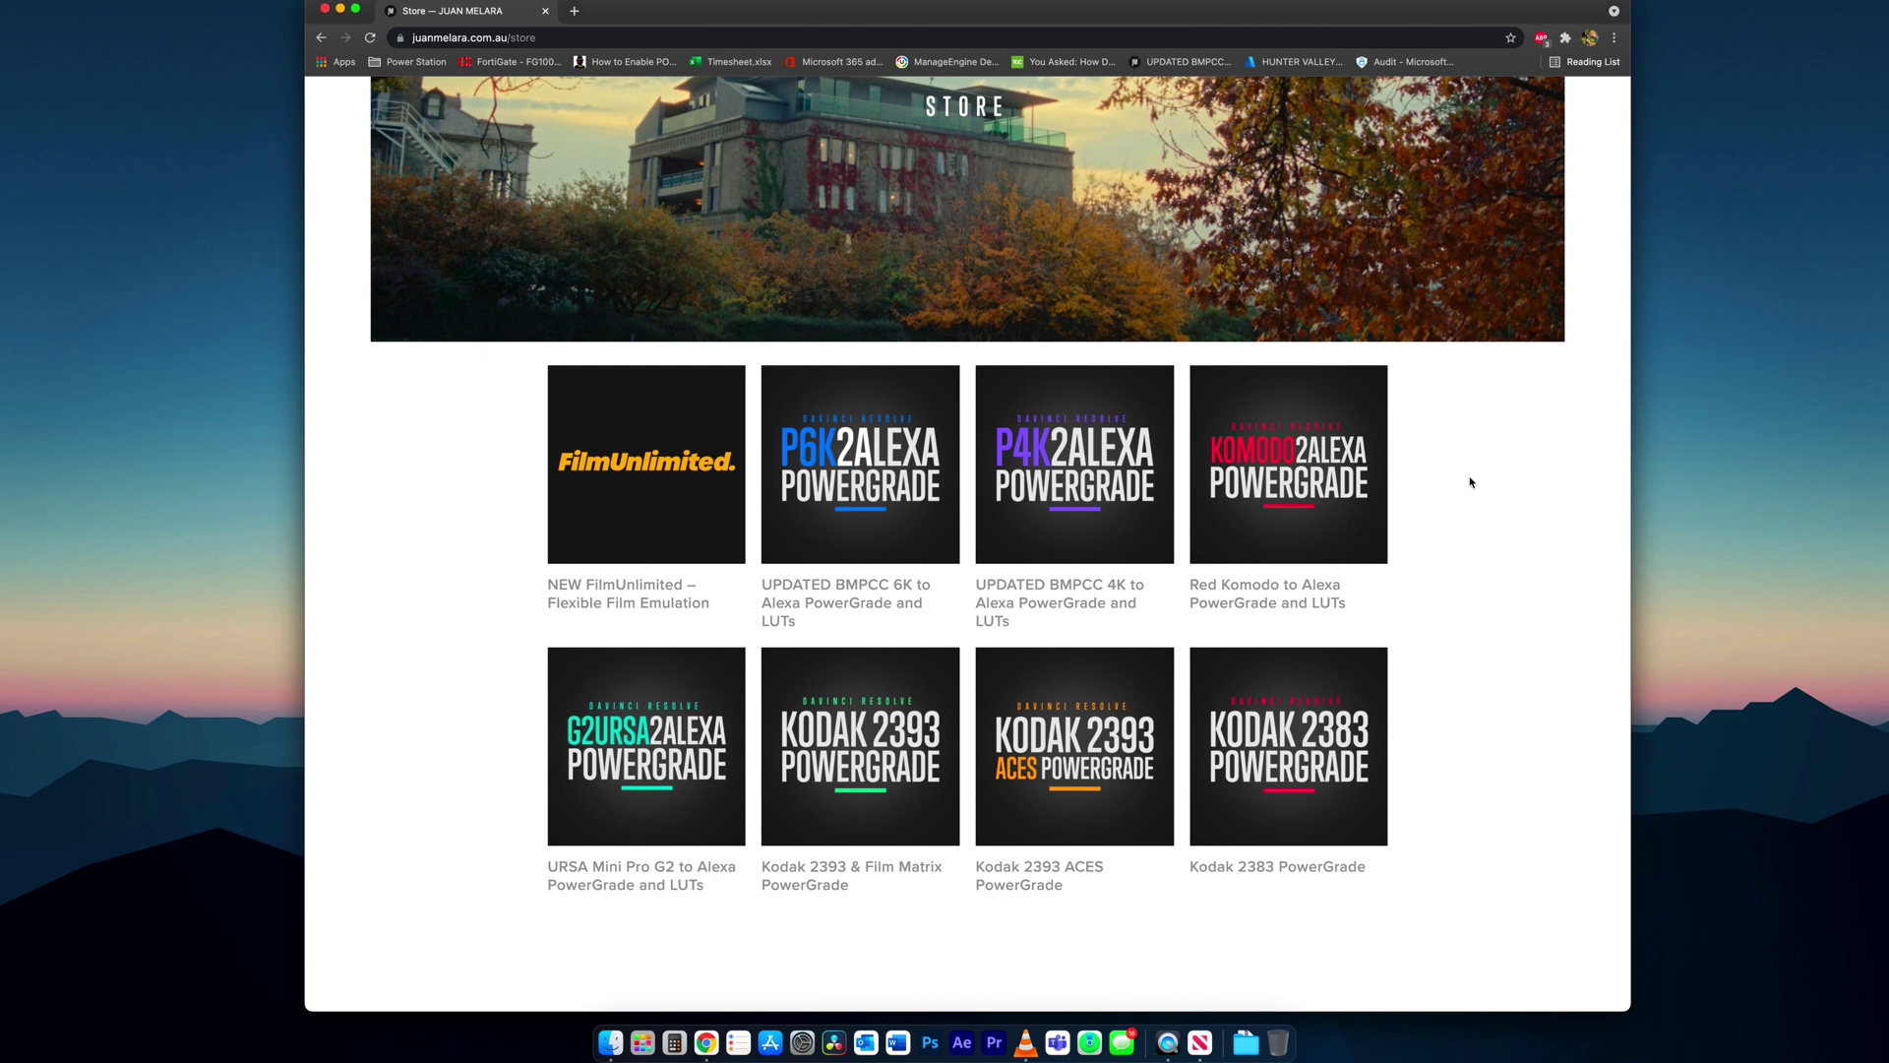
# Step: Open the P6K2Alexa product page and read the USD19.99–39.99 options down to the Samples gallery
pyautogui.click(840, 473)
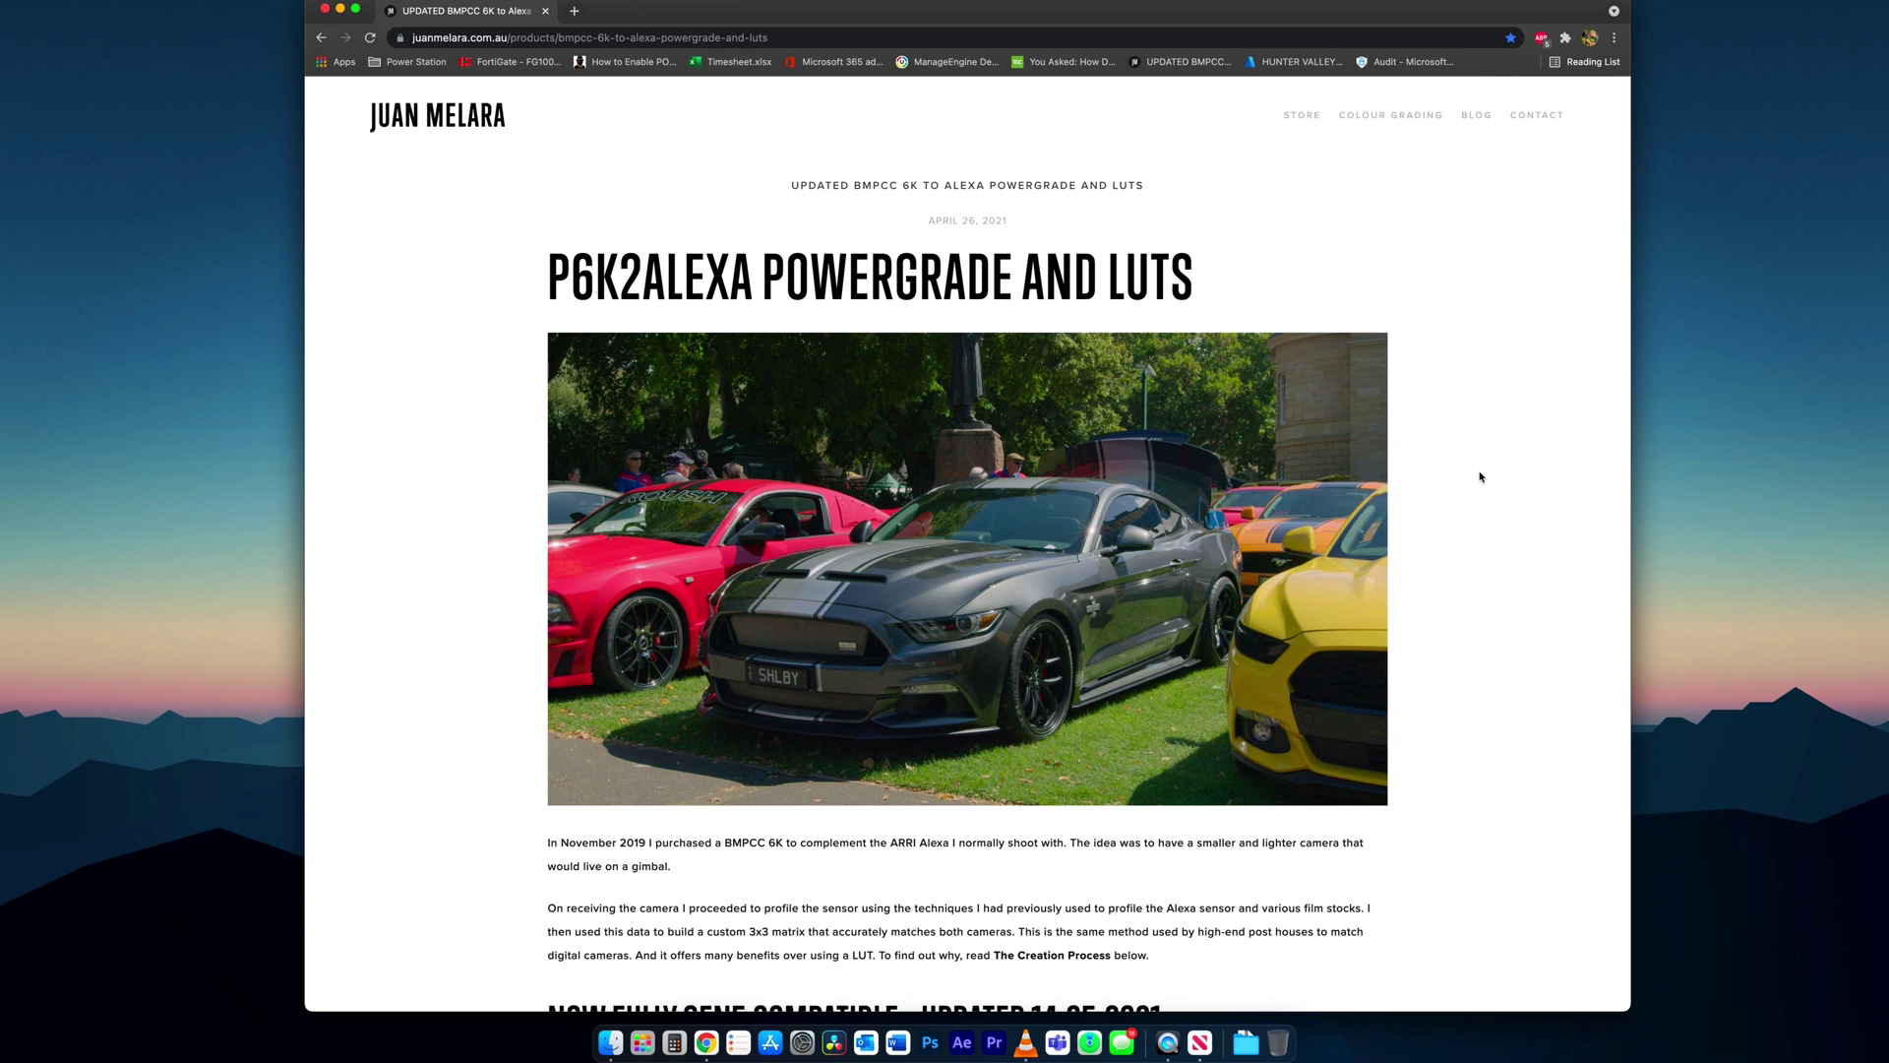
pyautogui.scroll(-3, 1480, 477)
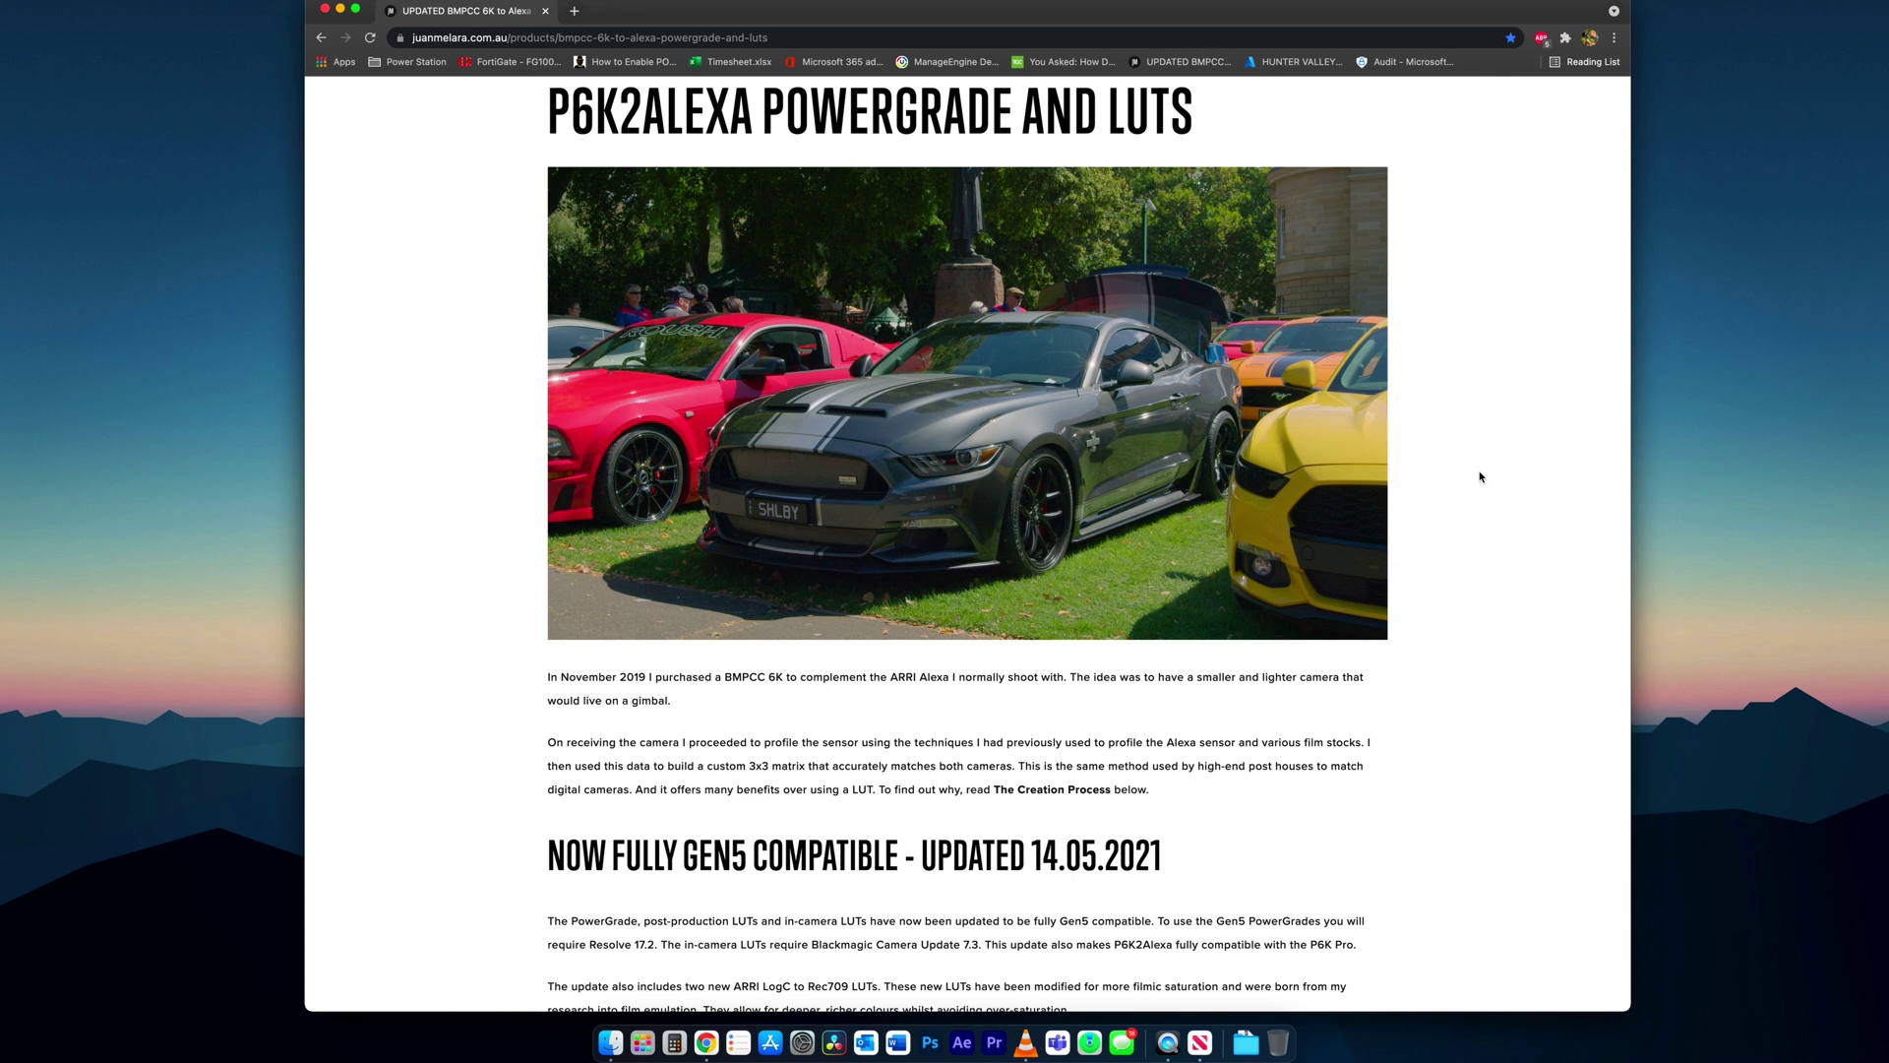
pyautogui.scroll(-8, 1479, 478)
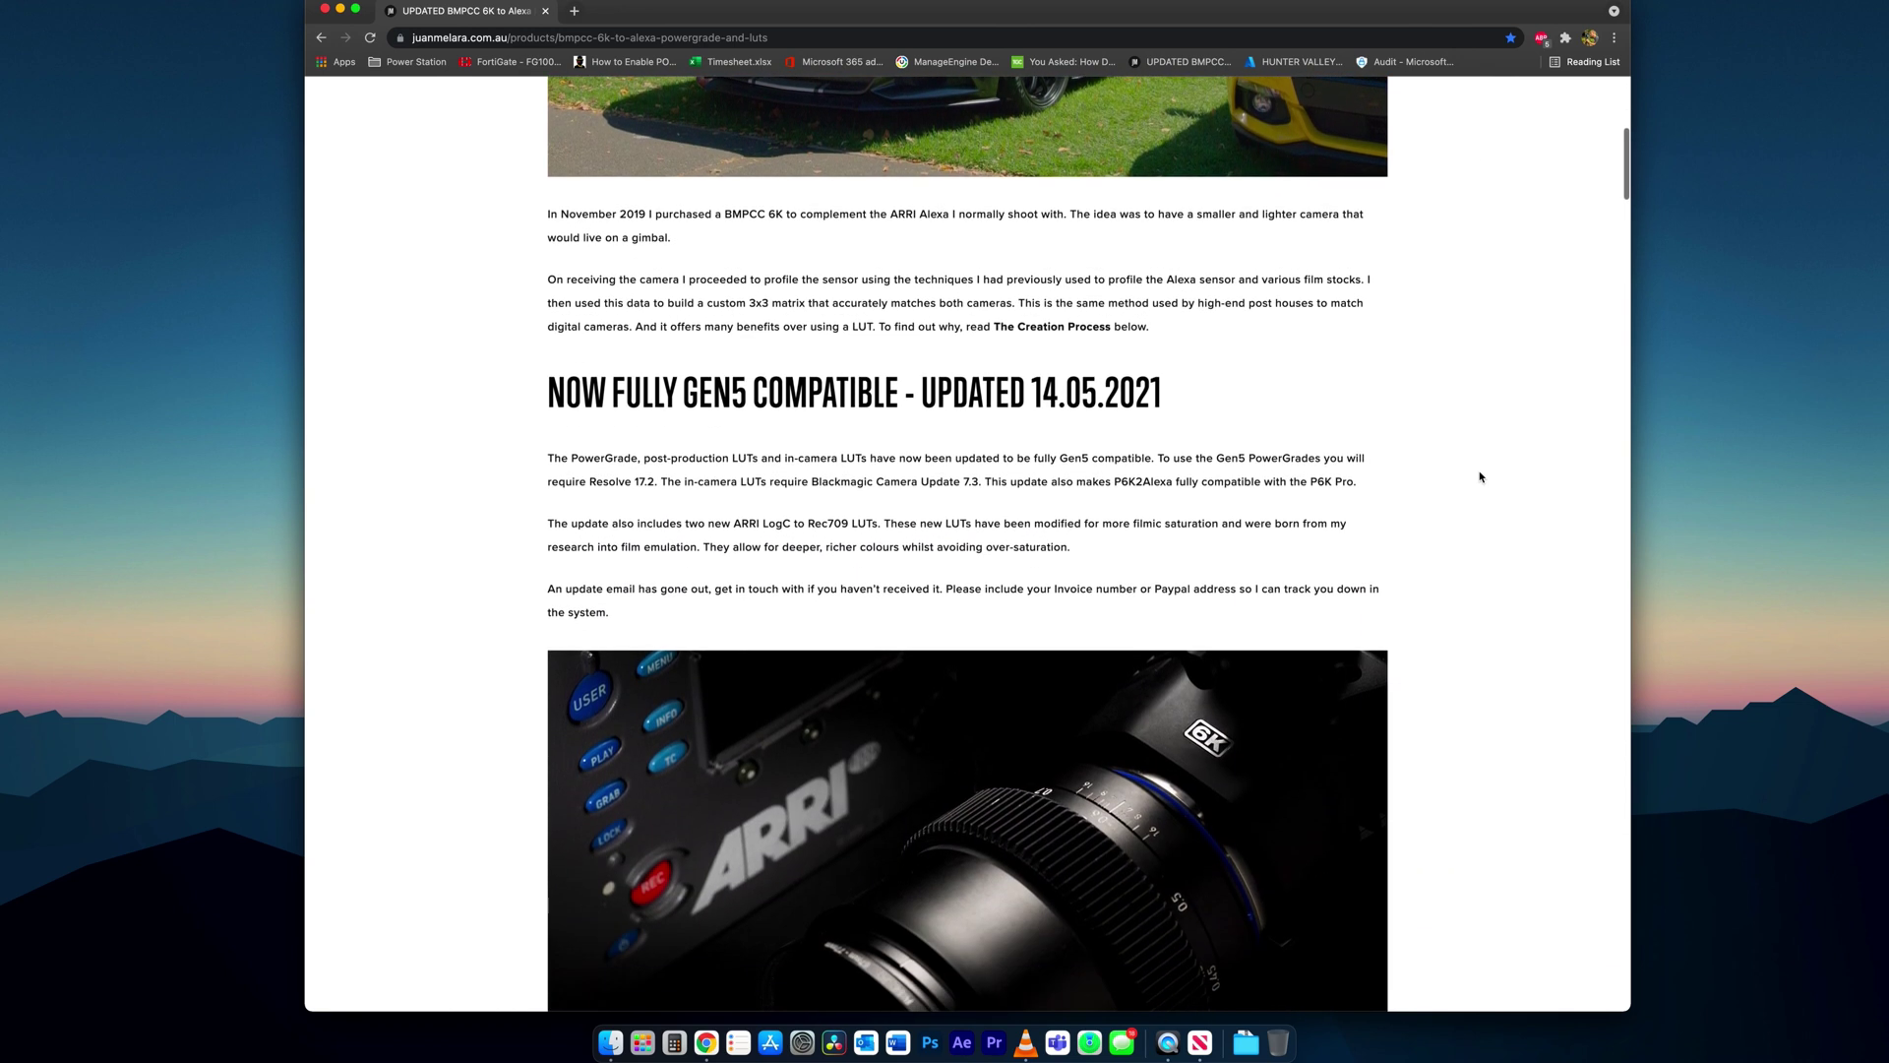
pyautogui.scroll(-3, 1480, 477)
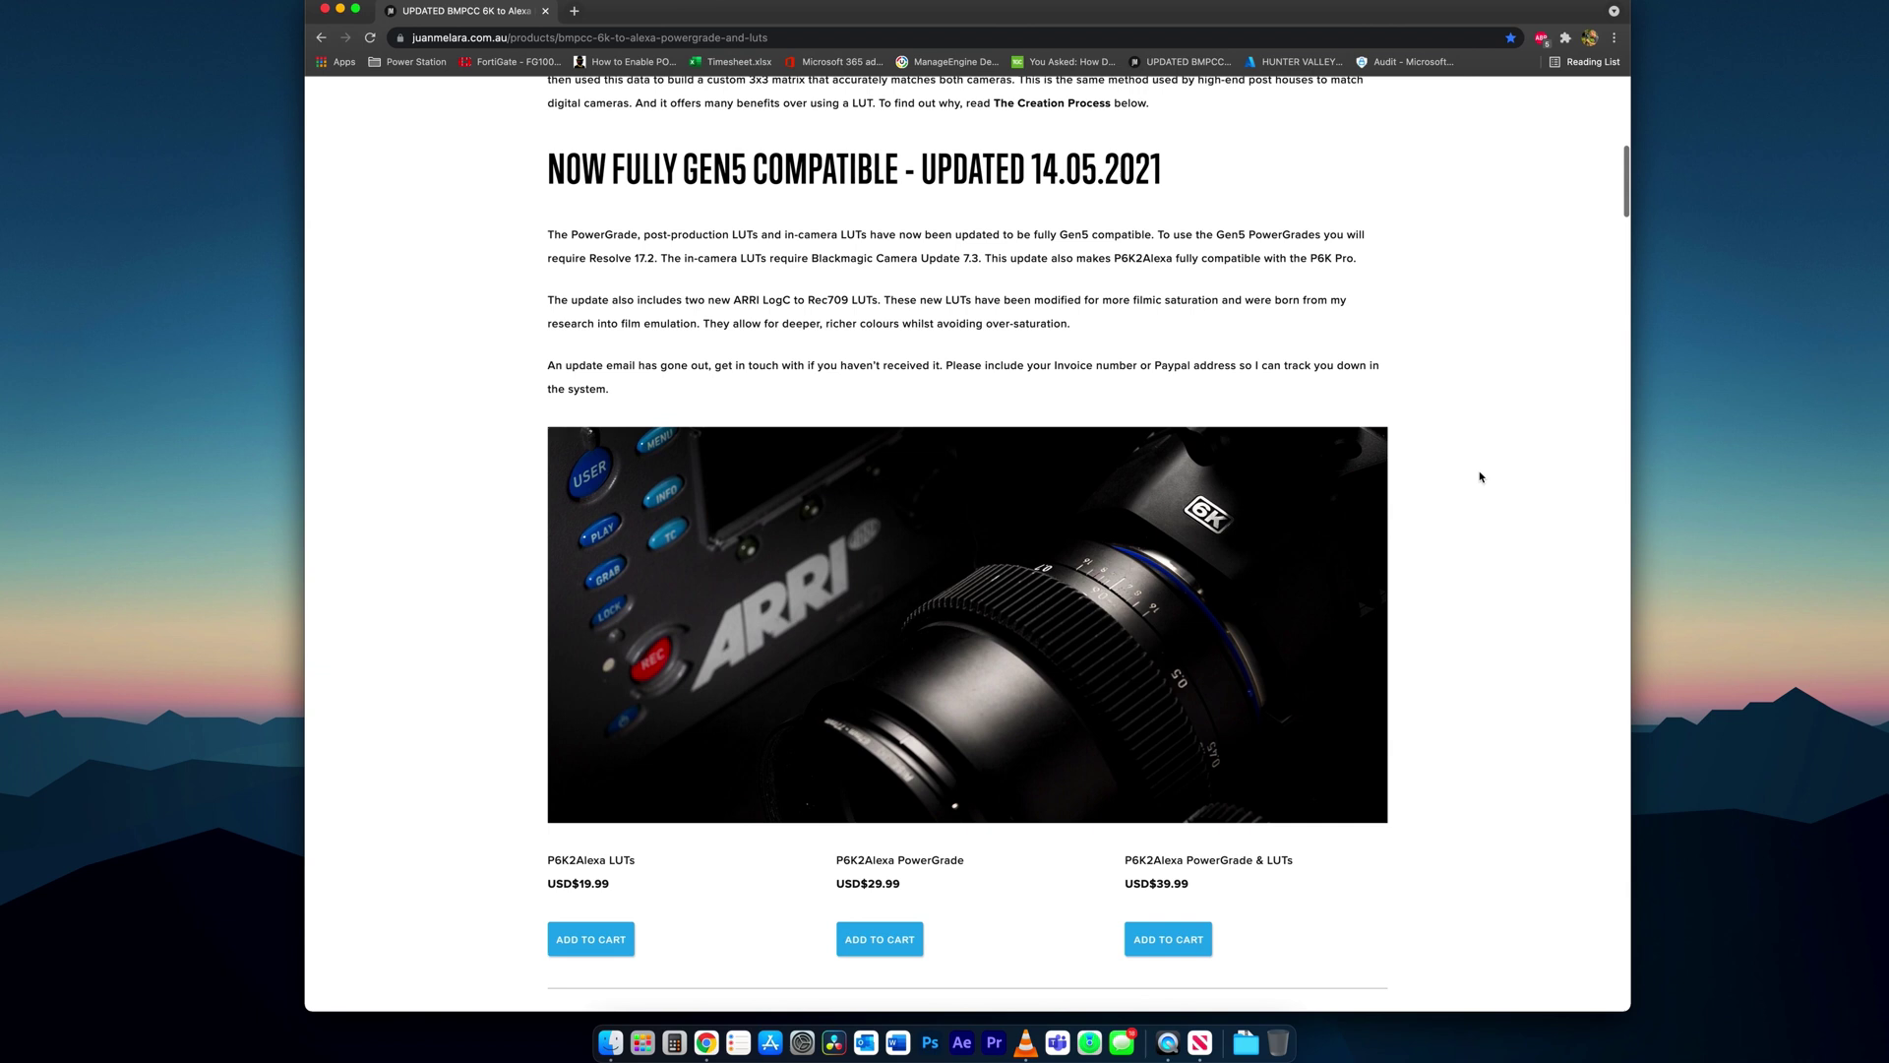
pyautogui.scroll(-5, 1480, 477)
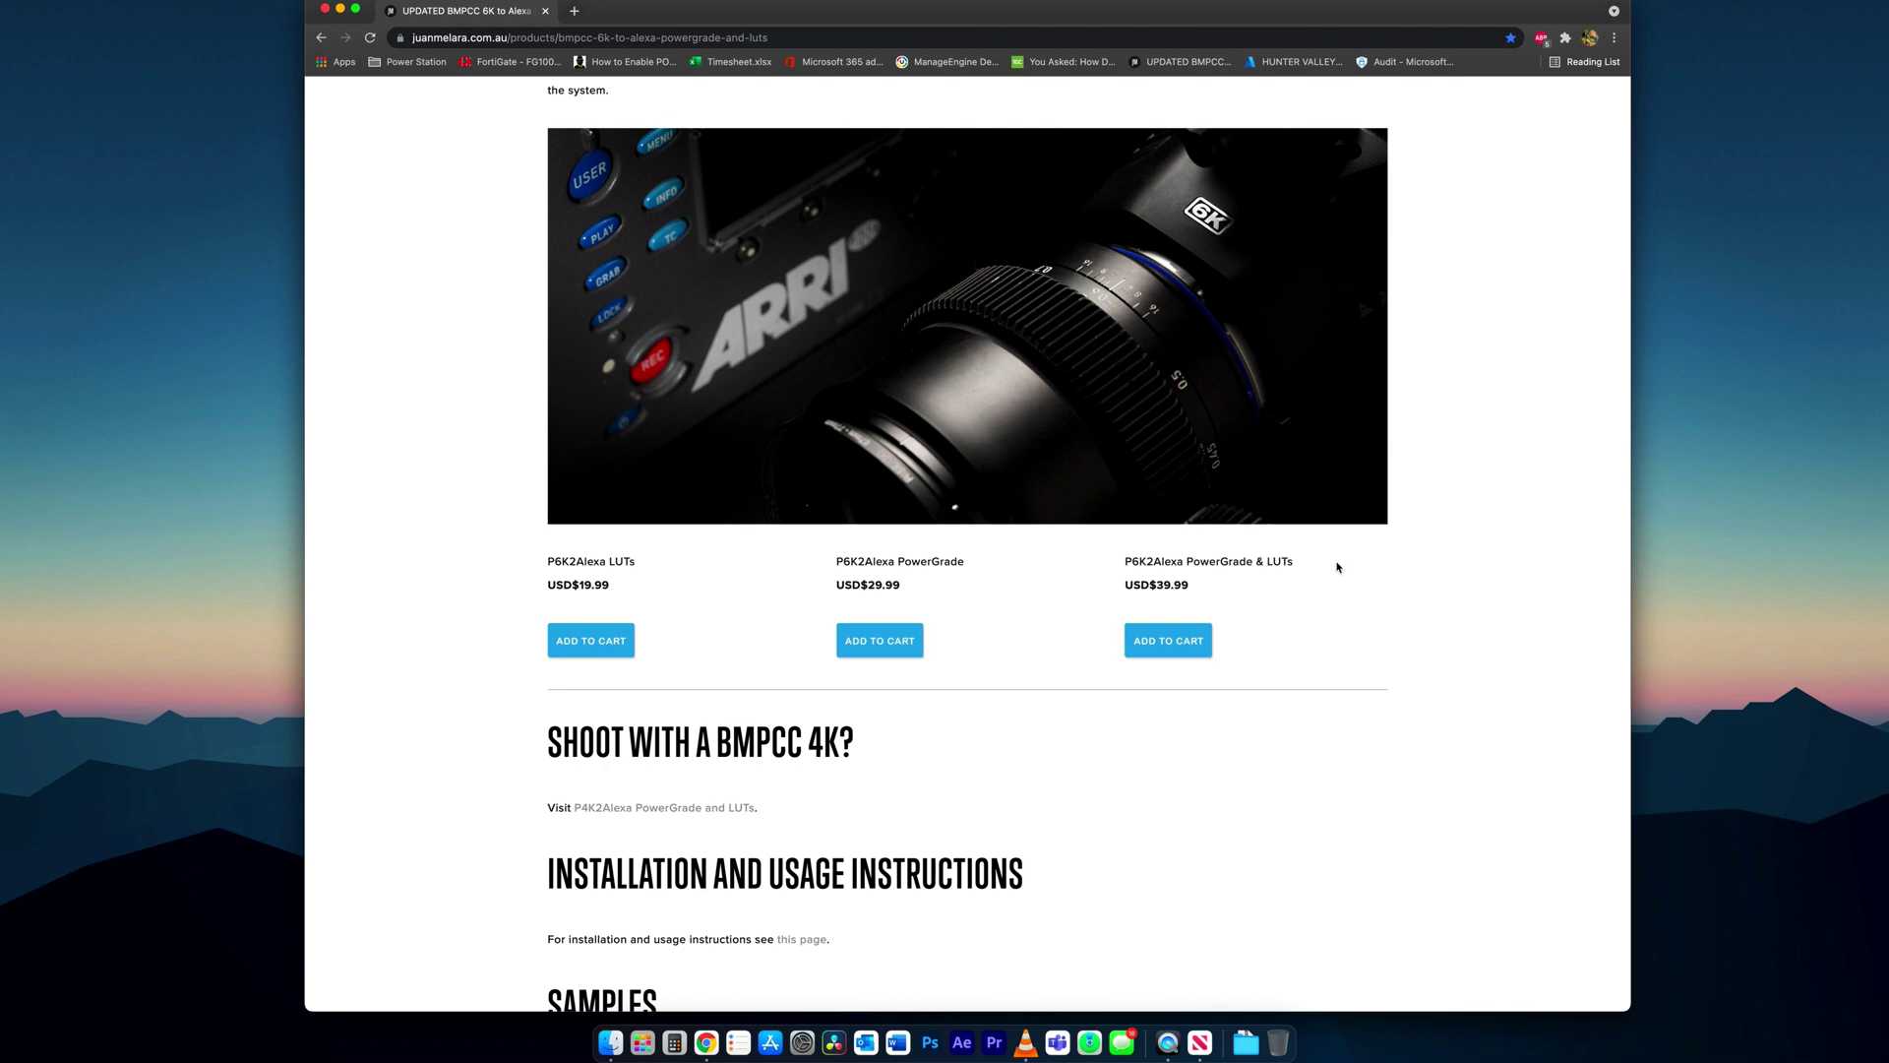
pyautogui.scroll(-5, 1337, 567)
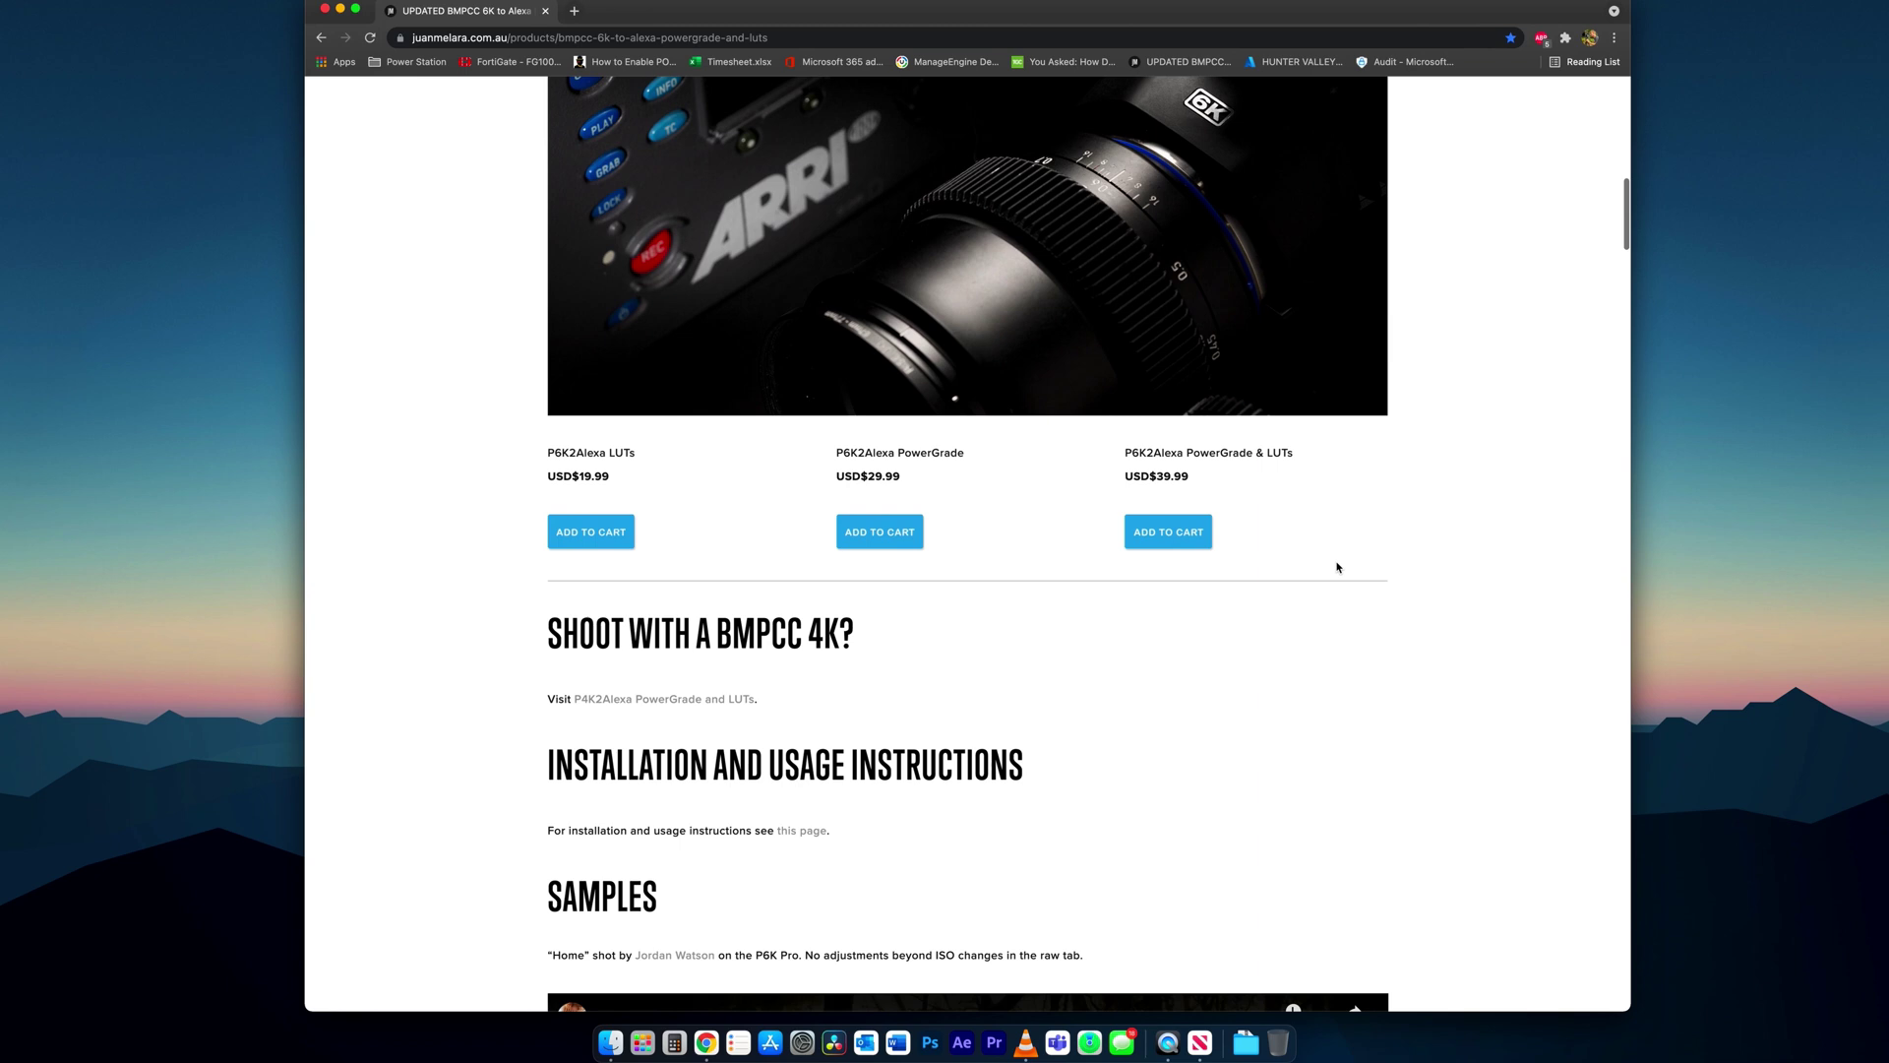
pyautogui.scroll(-3, 1337, 567)
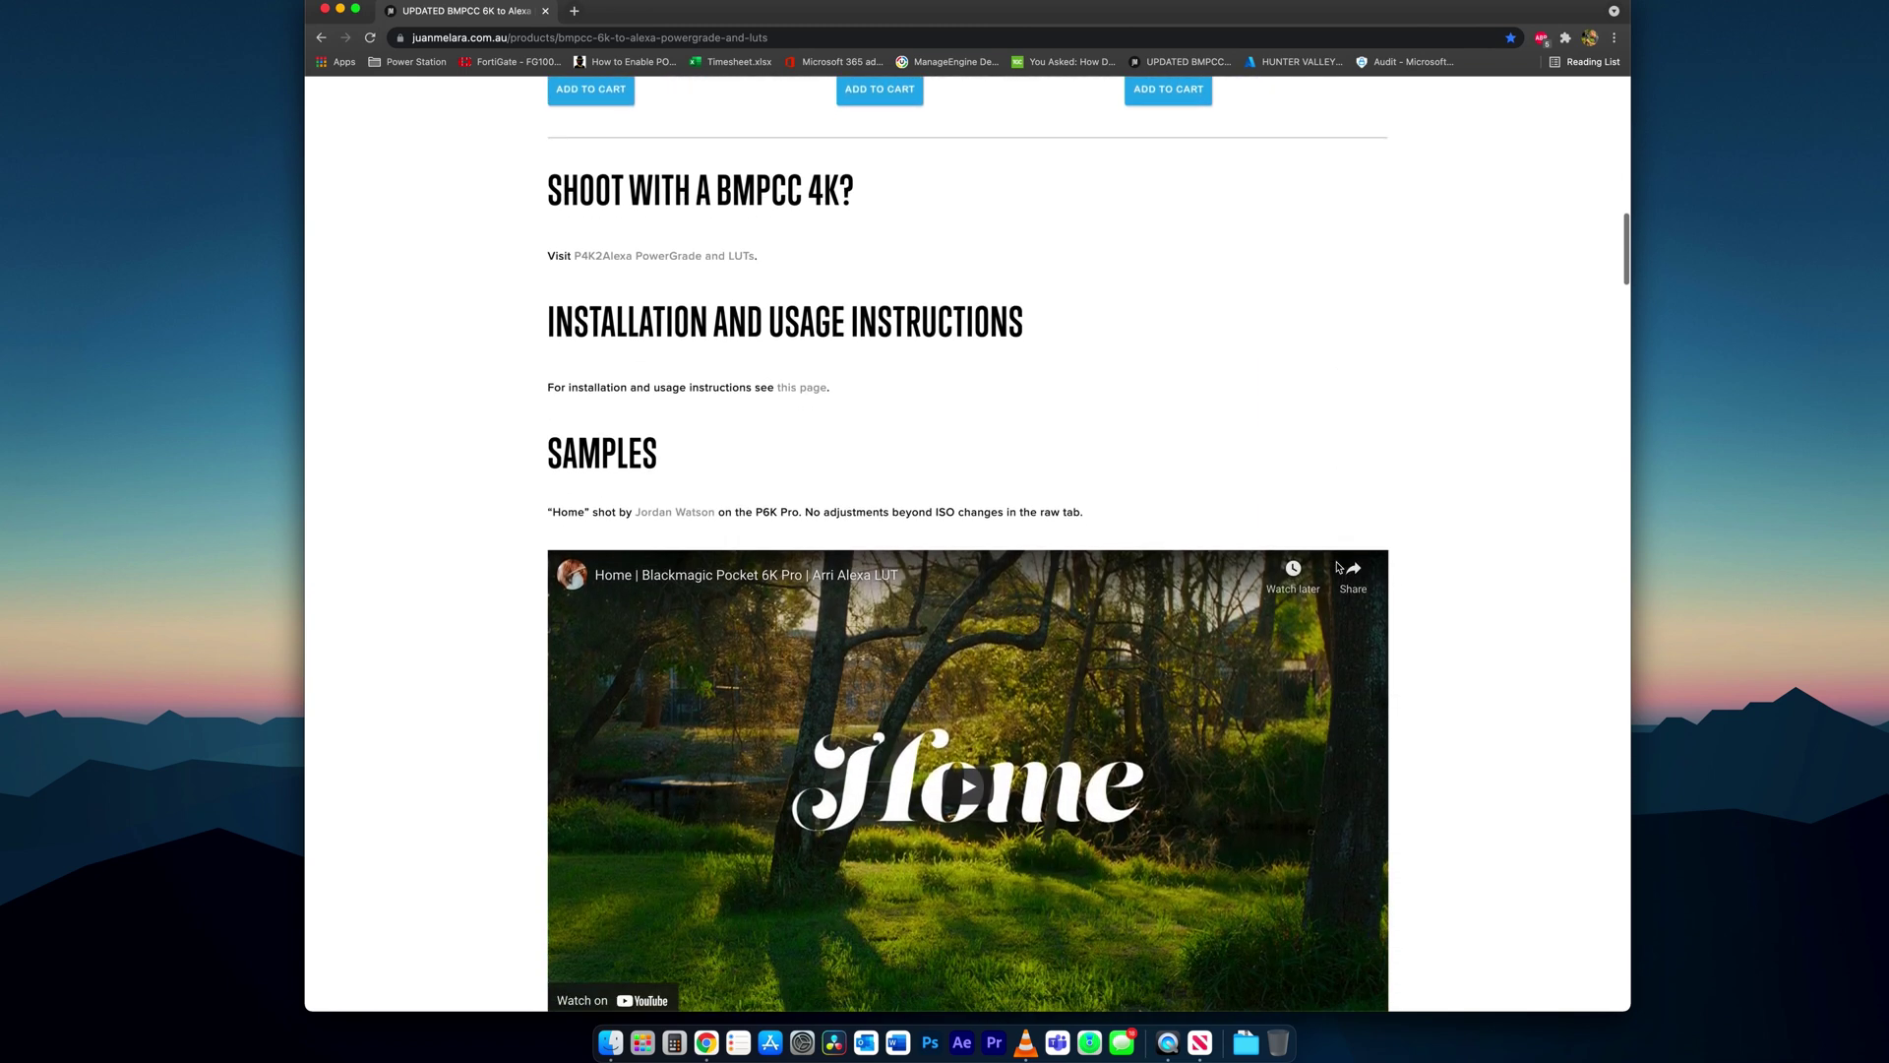
pyautogui.scroll(-1, 1337, 567)
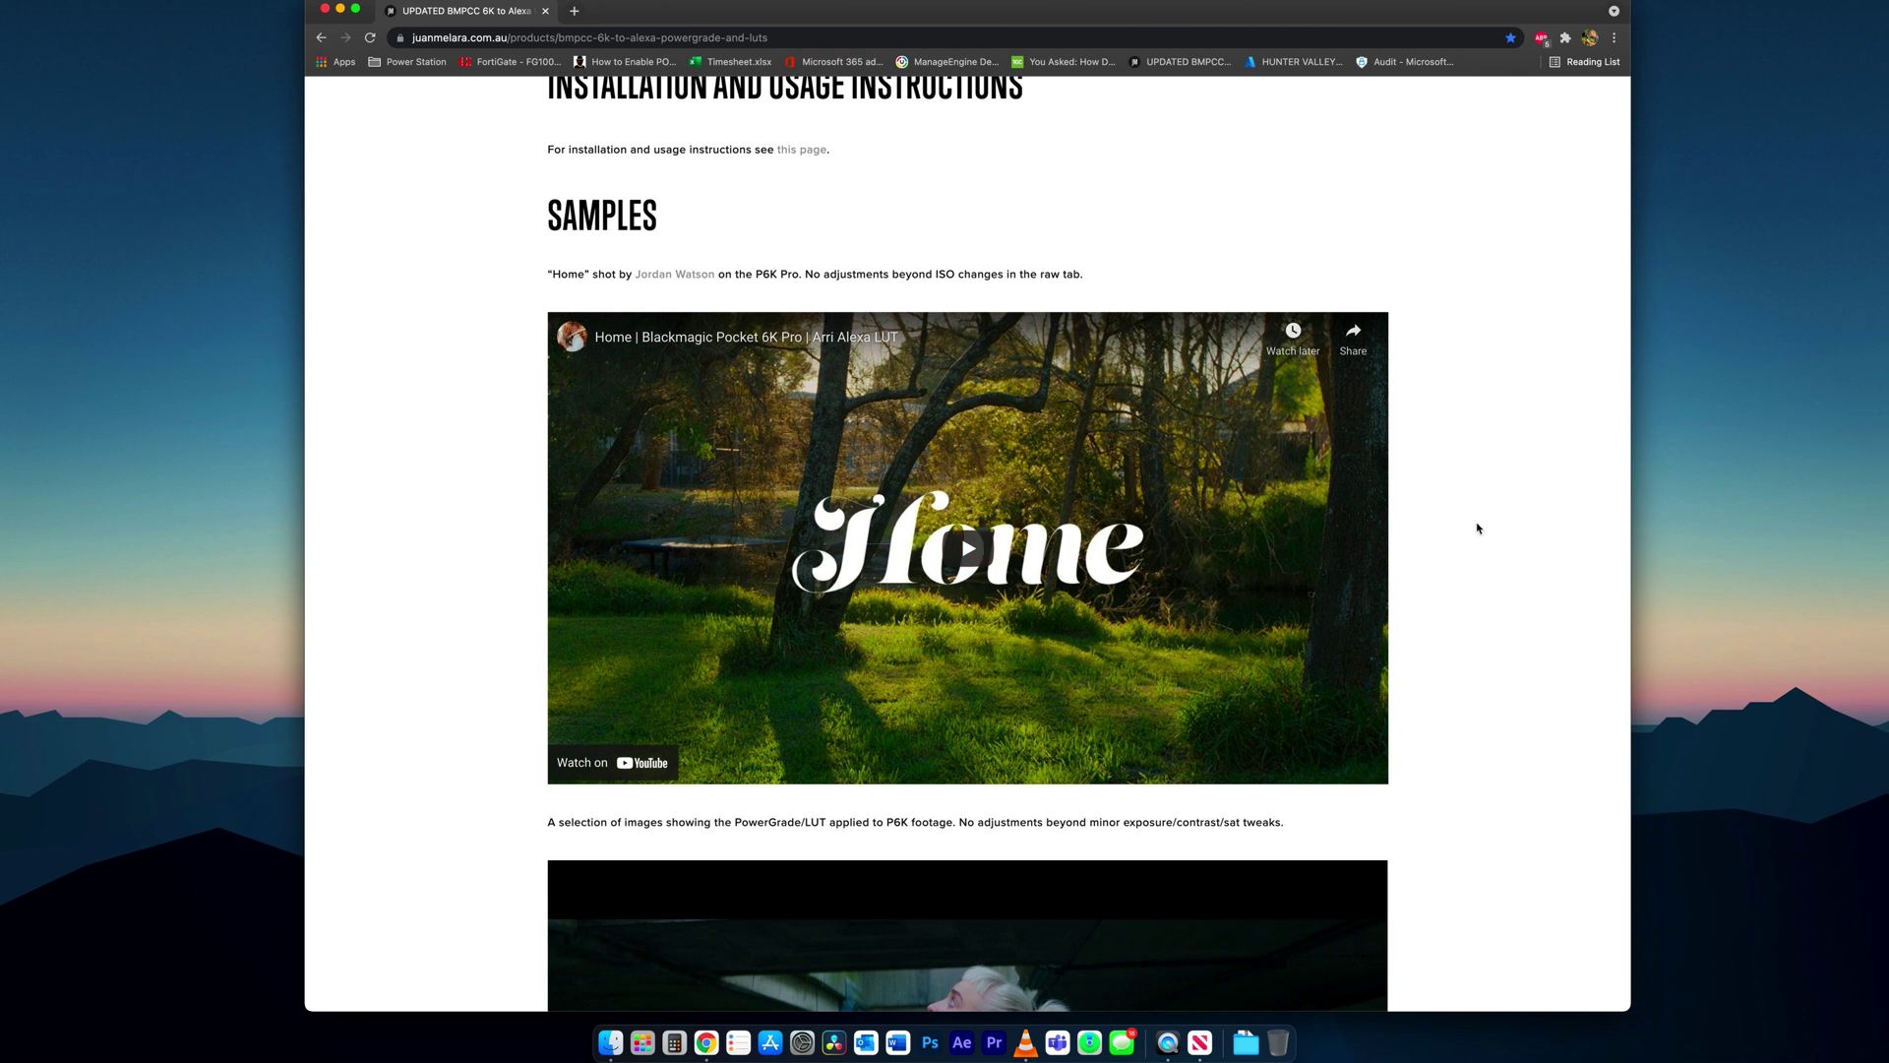
pyautogui.scroll(-7, 1467, 526)
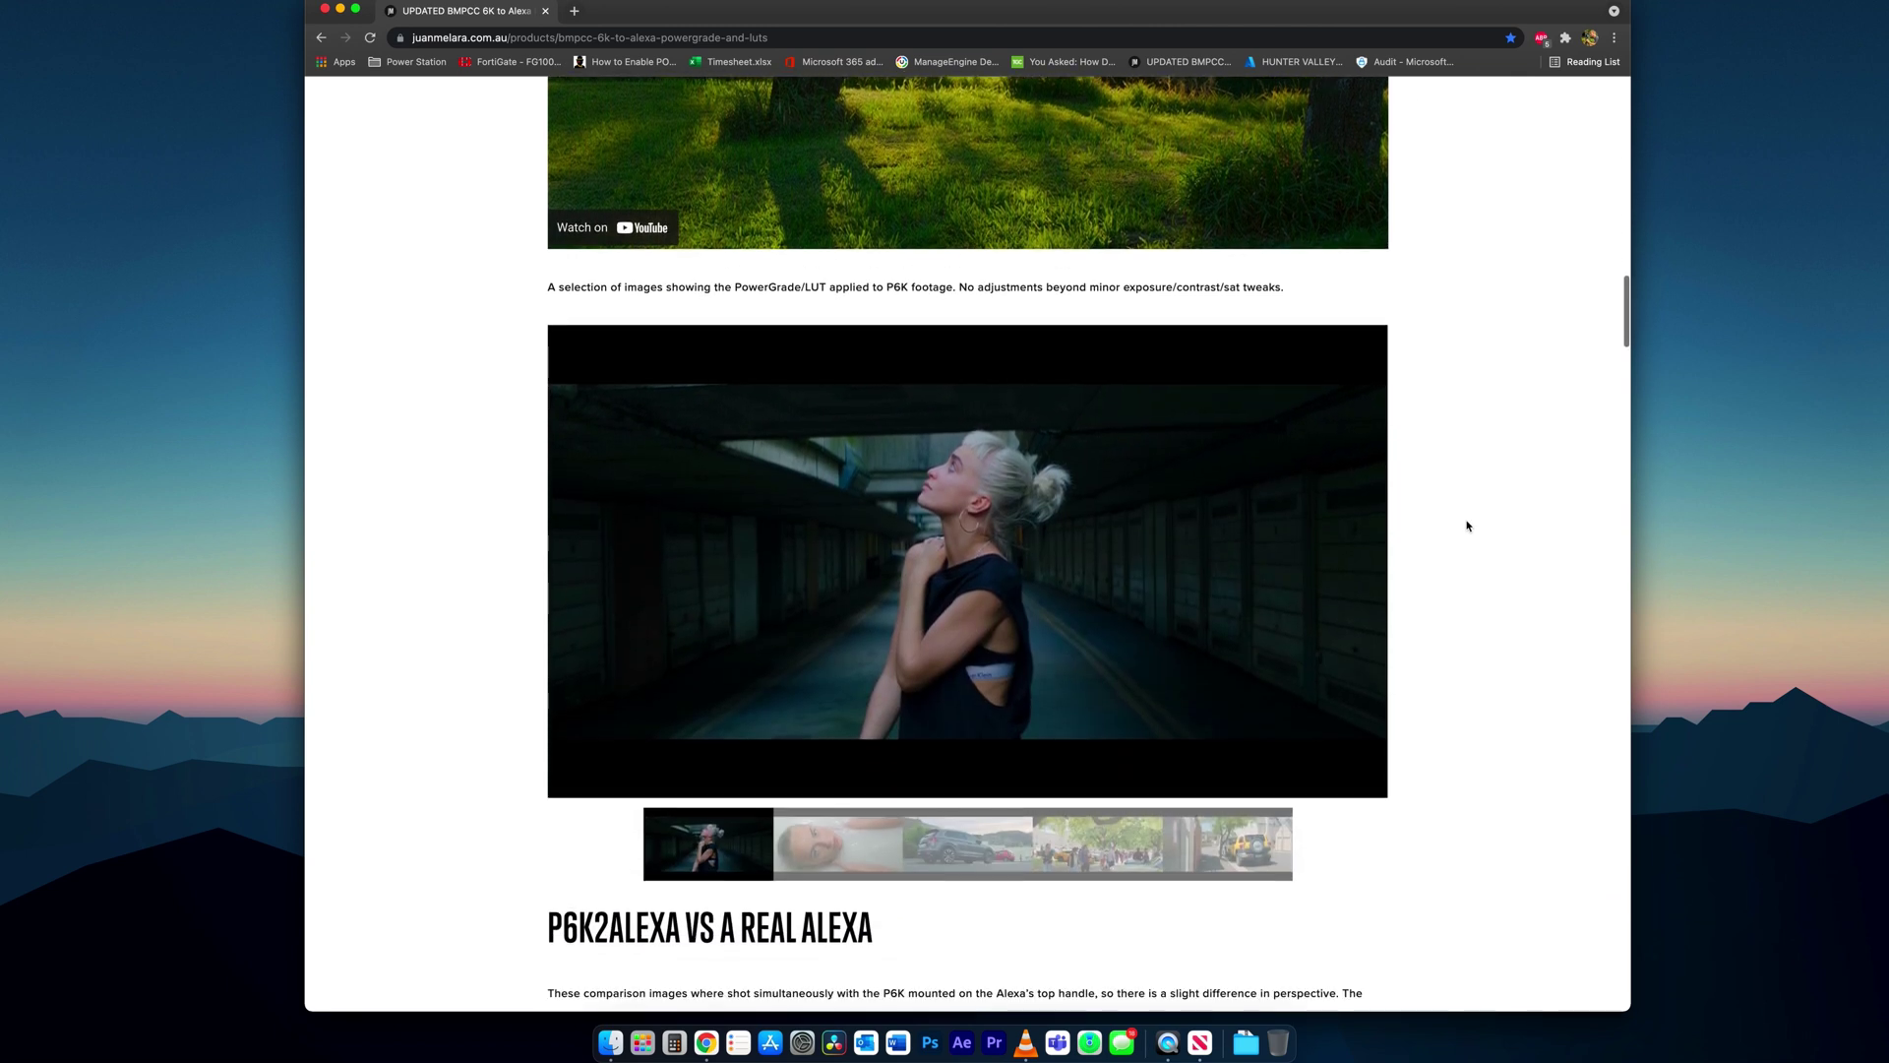
# Step: View the bathtub and car samples, then unzip p6k2alexa_powergrade.zip and open its folder
pyautogui.click(834, 828)
pyautogui.click(974, 841)
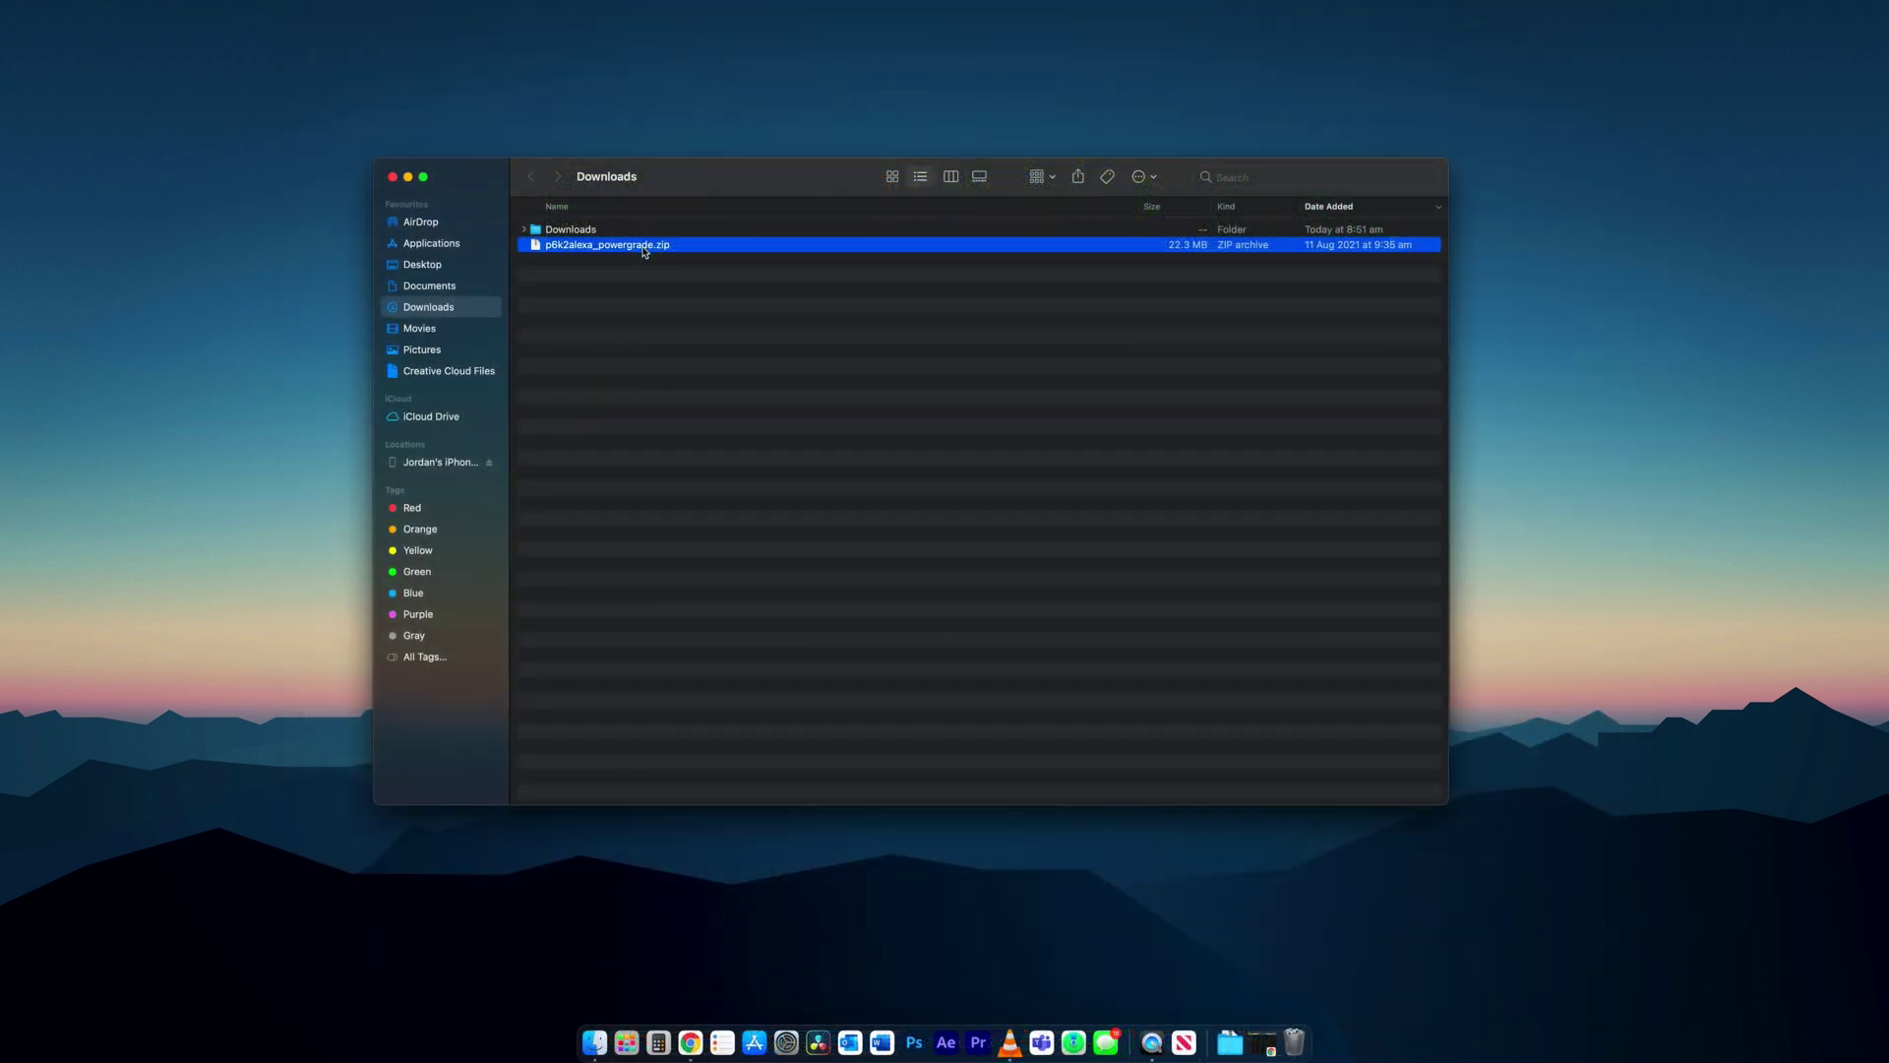
pyautogui.doubleClick(644, 245)
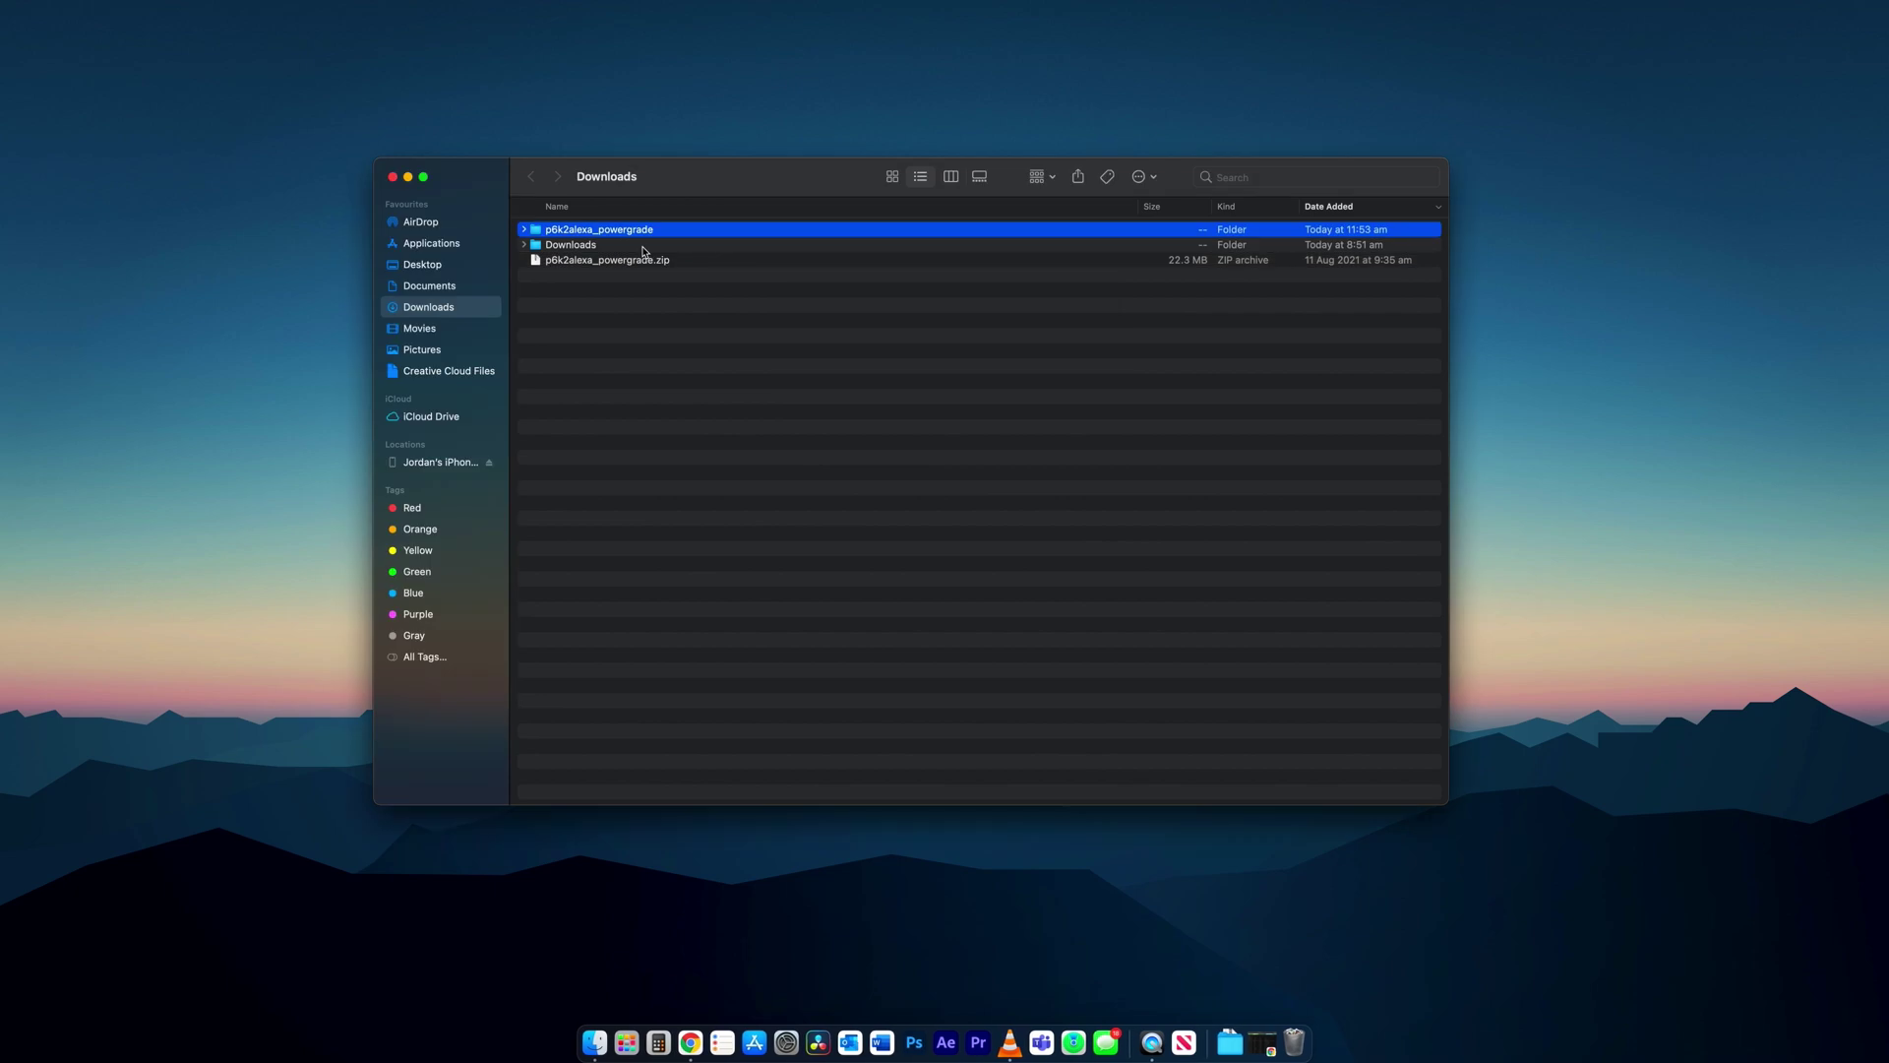
pyautogui.doubleClick(539, 232)
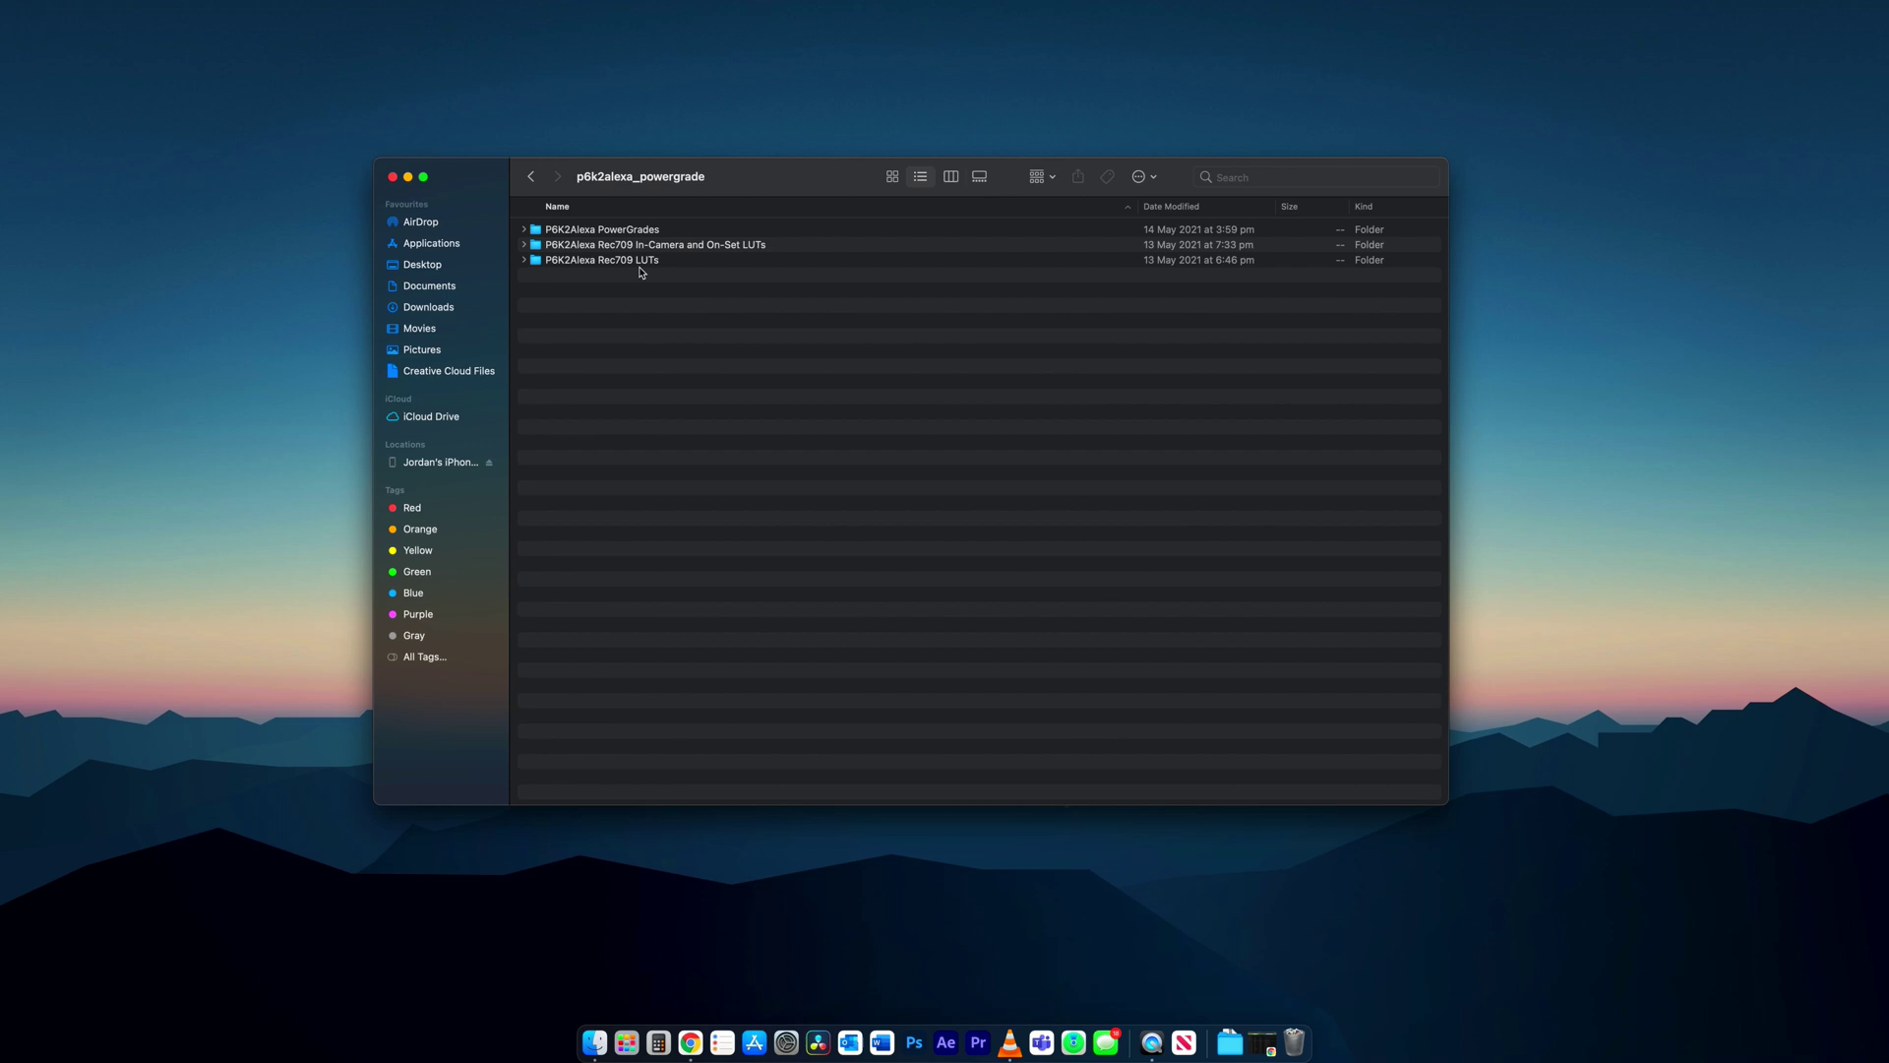
# Step: Browse the PowerGrades, Rec709 In-Camera and On-Set LUTs, and Rec709 LUTs subfolders
pyautogui.doubleClick(544, 233)
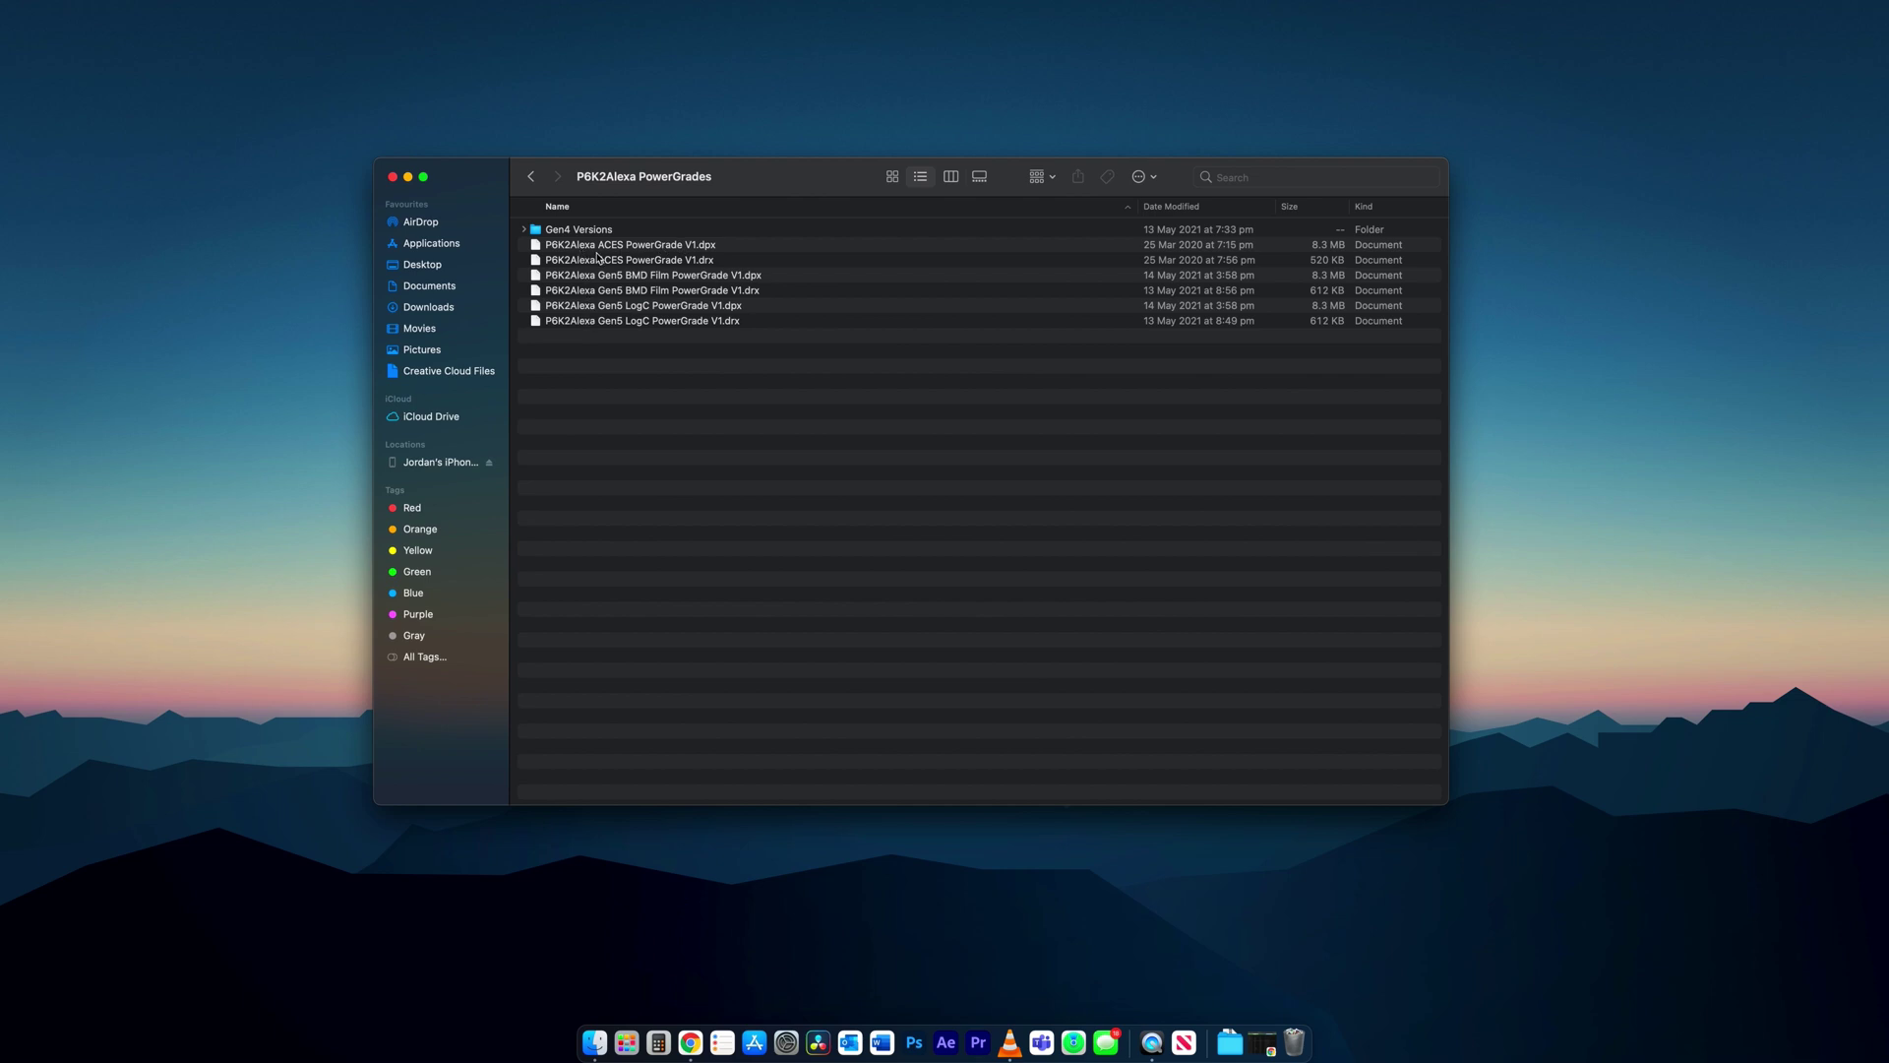
pyautogui.click(534, 183)
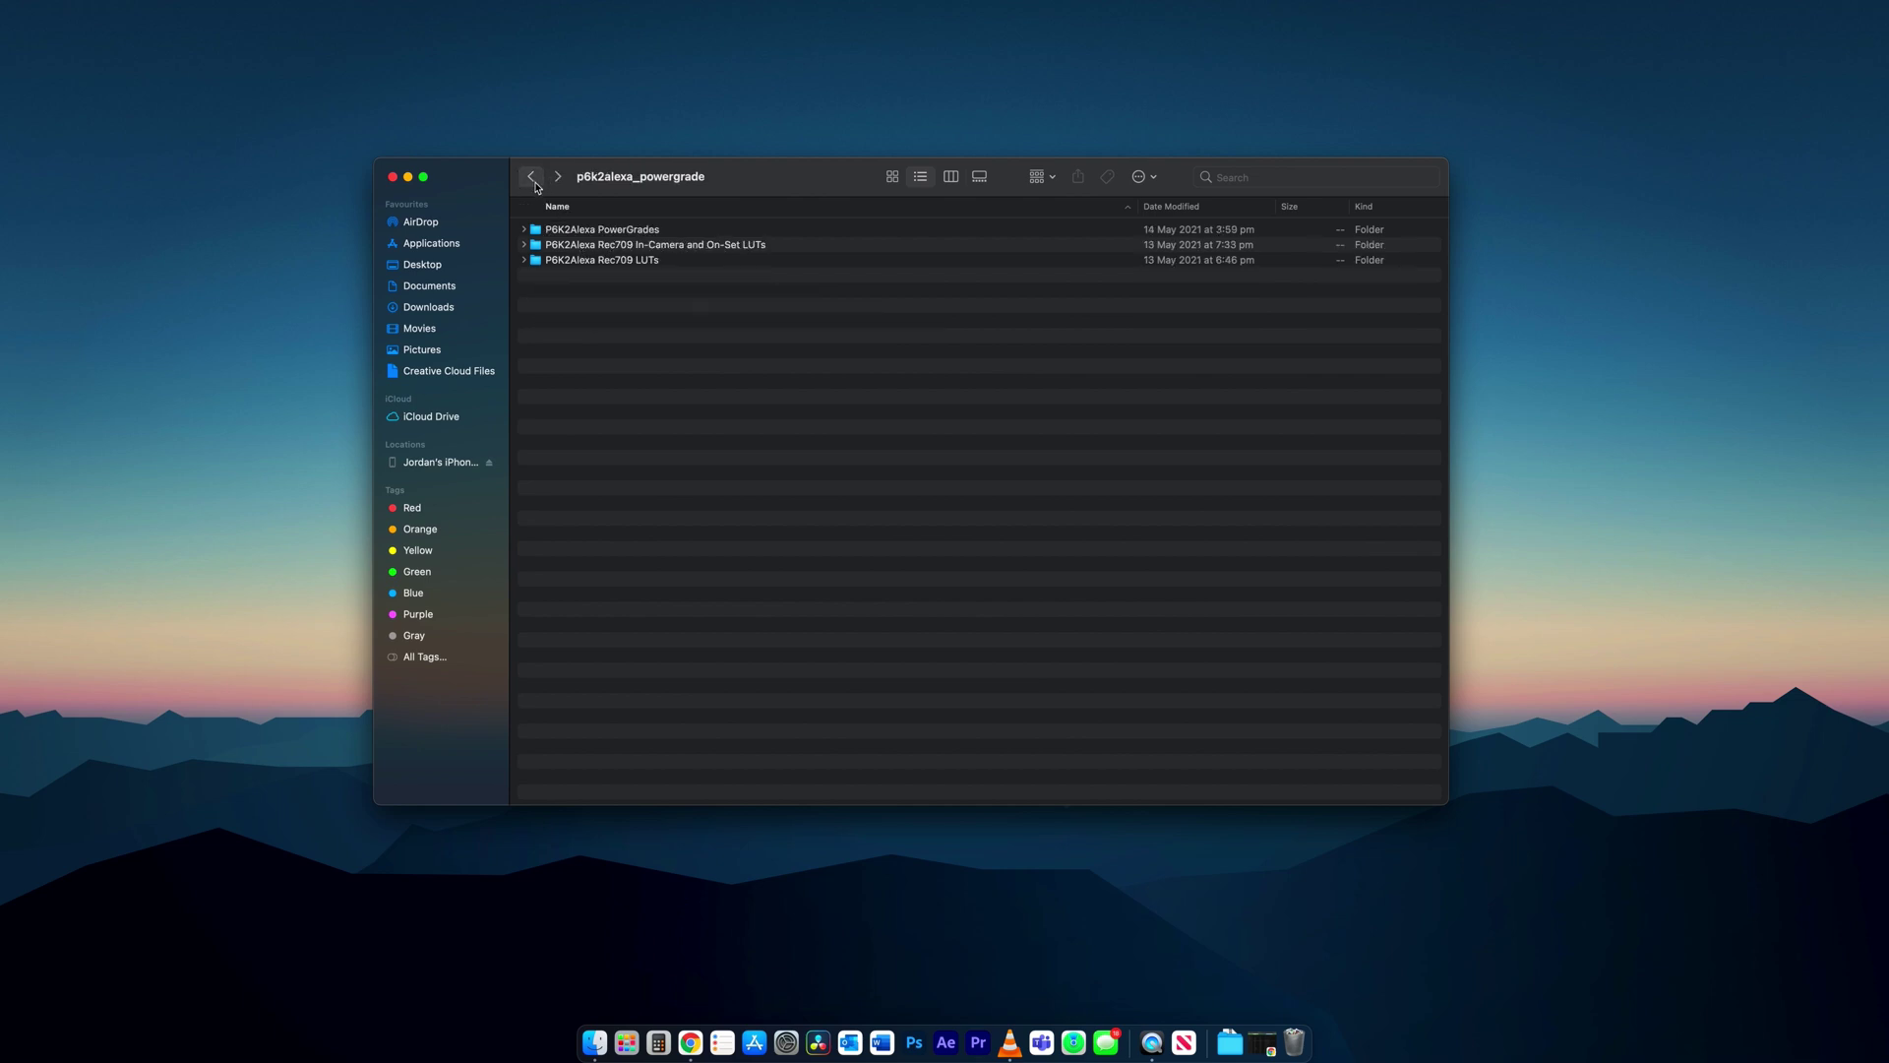
pyautogui.doubleClick(625, 245)
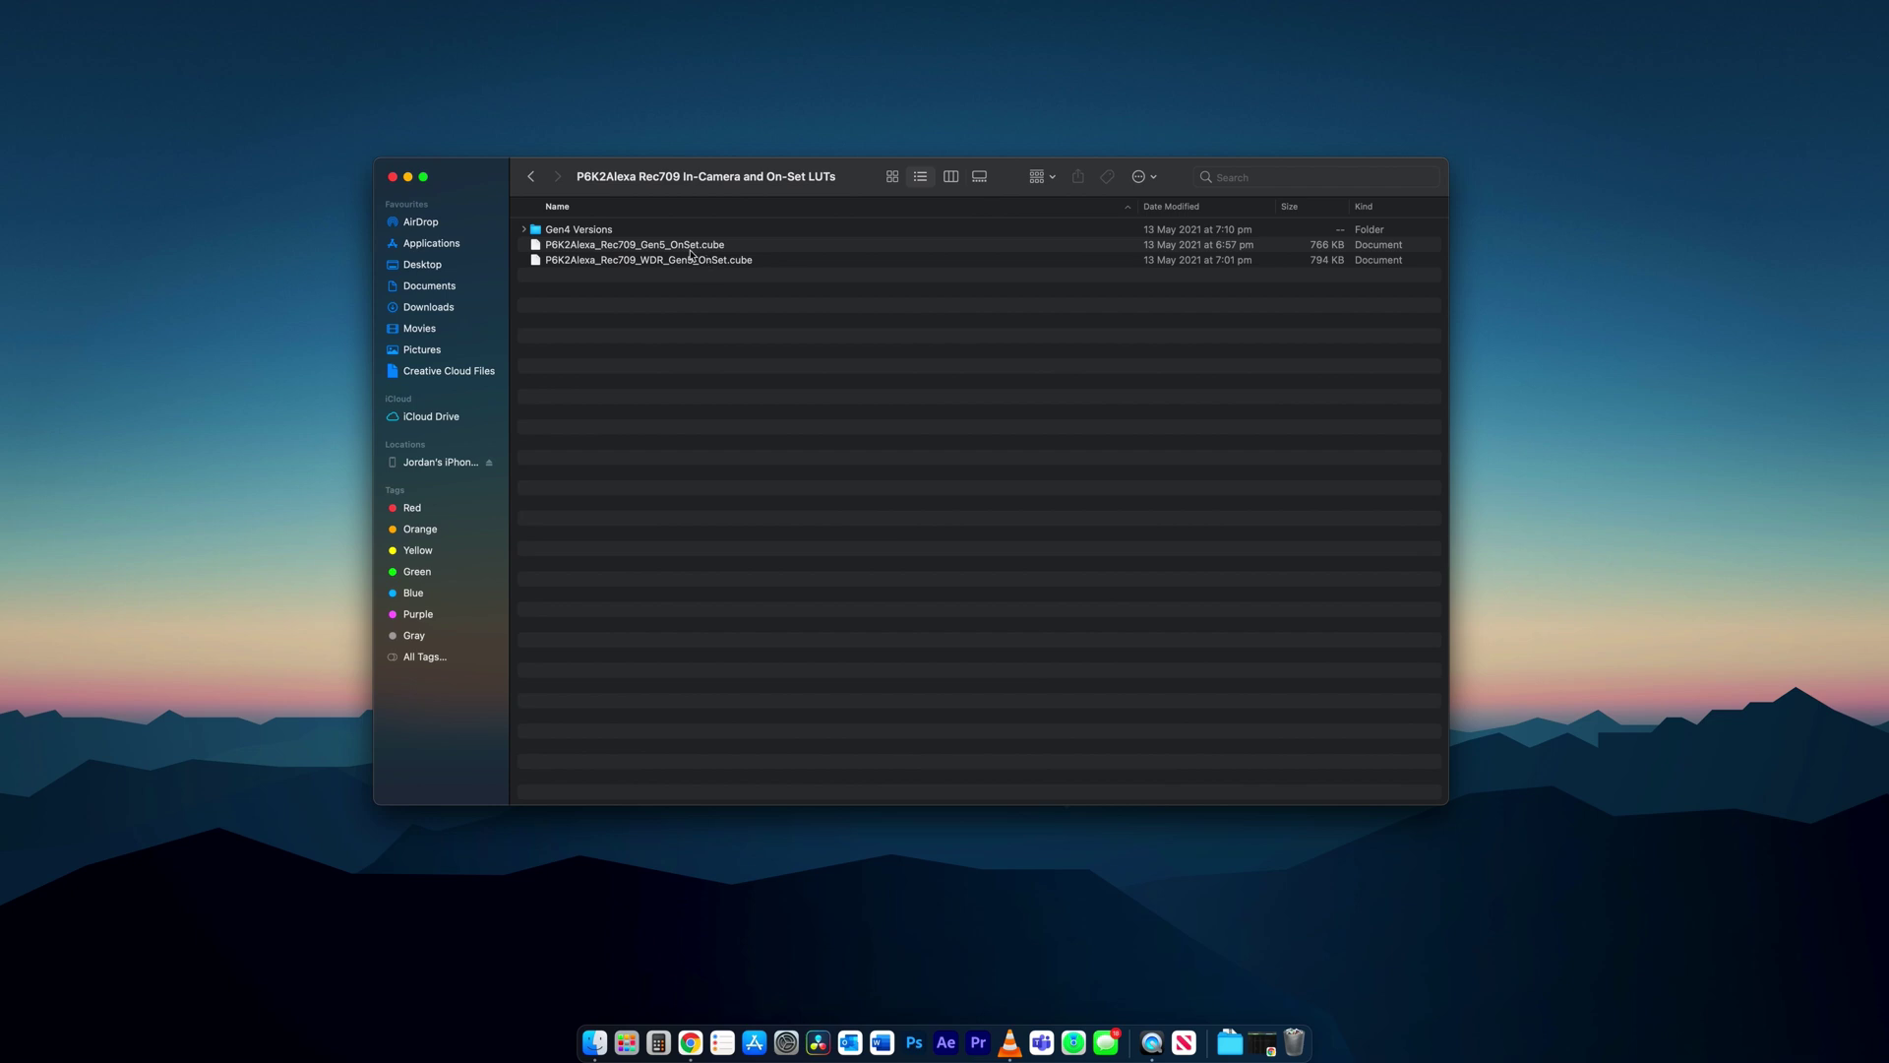
pyautogui.click(531, 177)
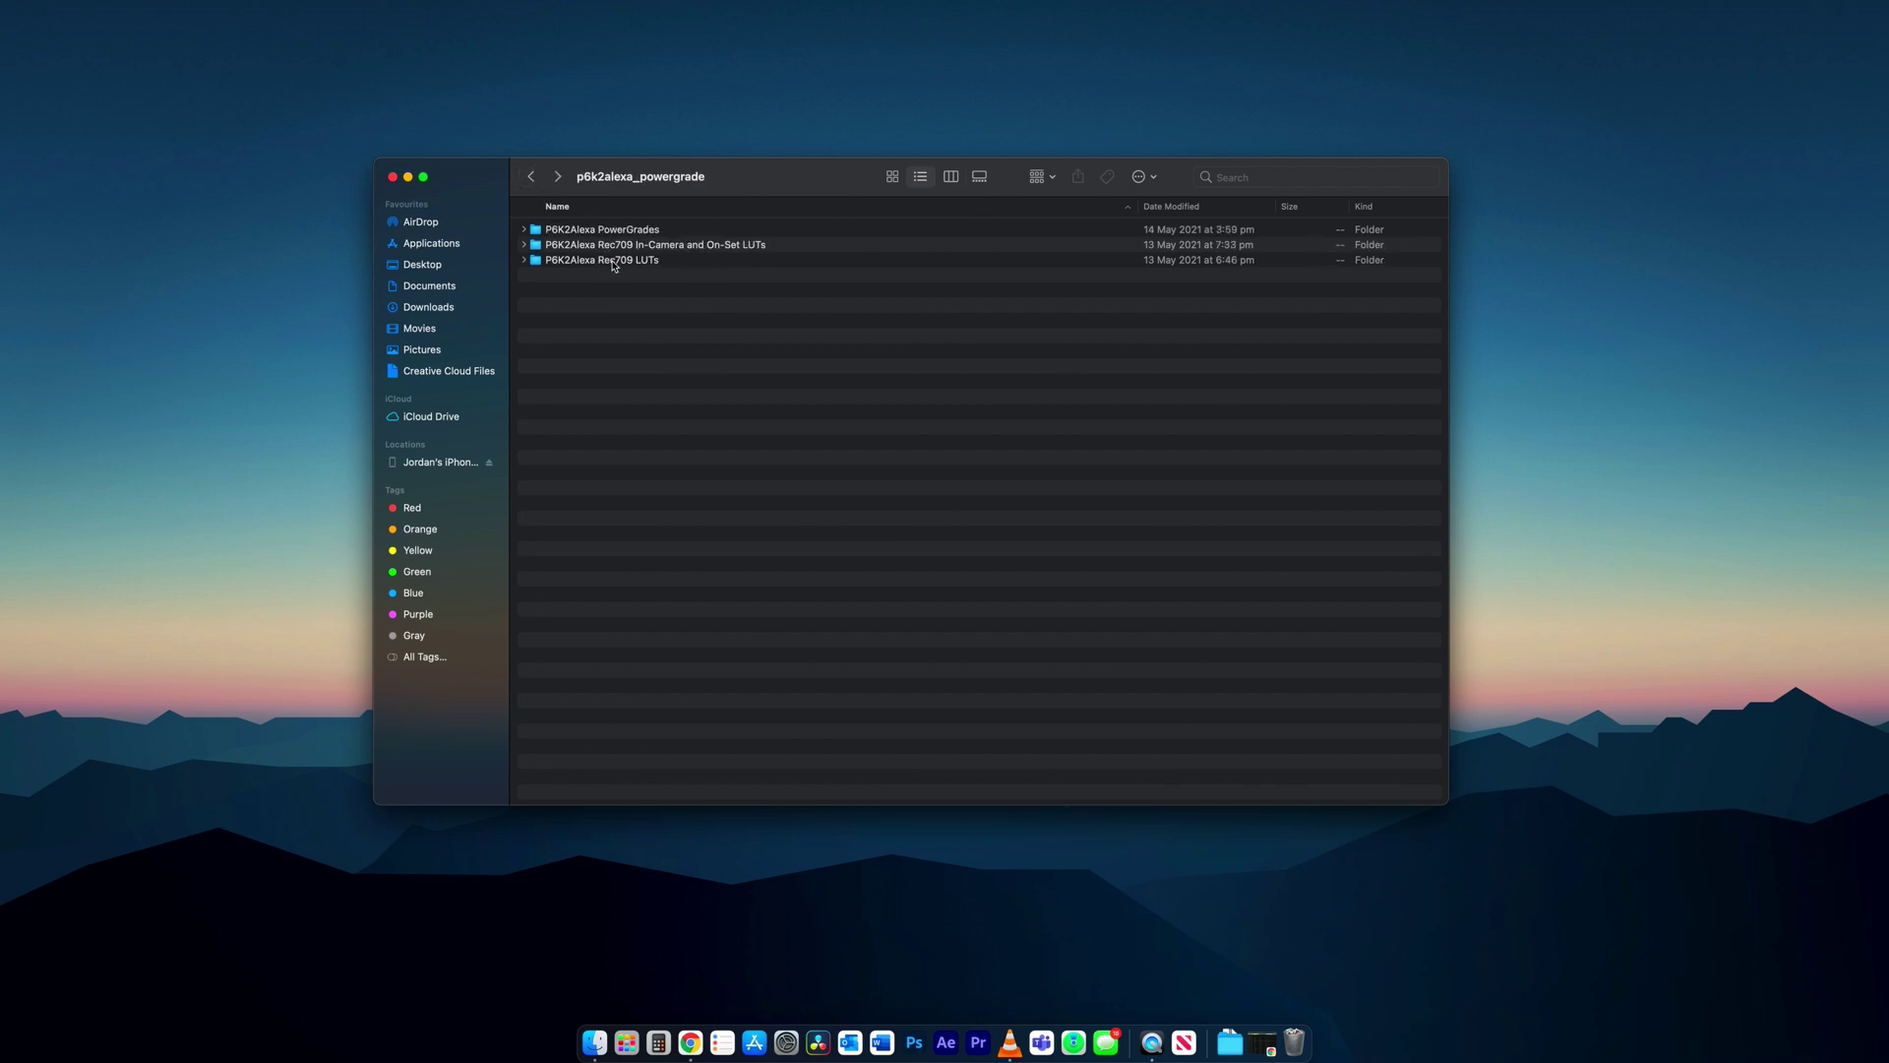
pyautogui.doubleClick(614, 261)
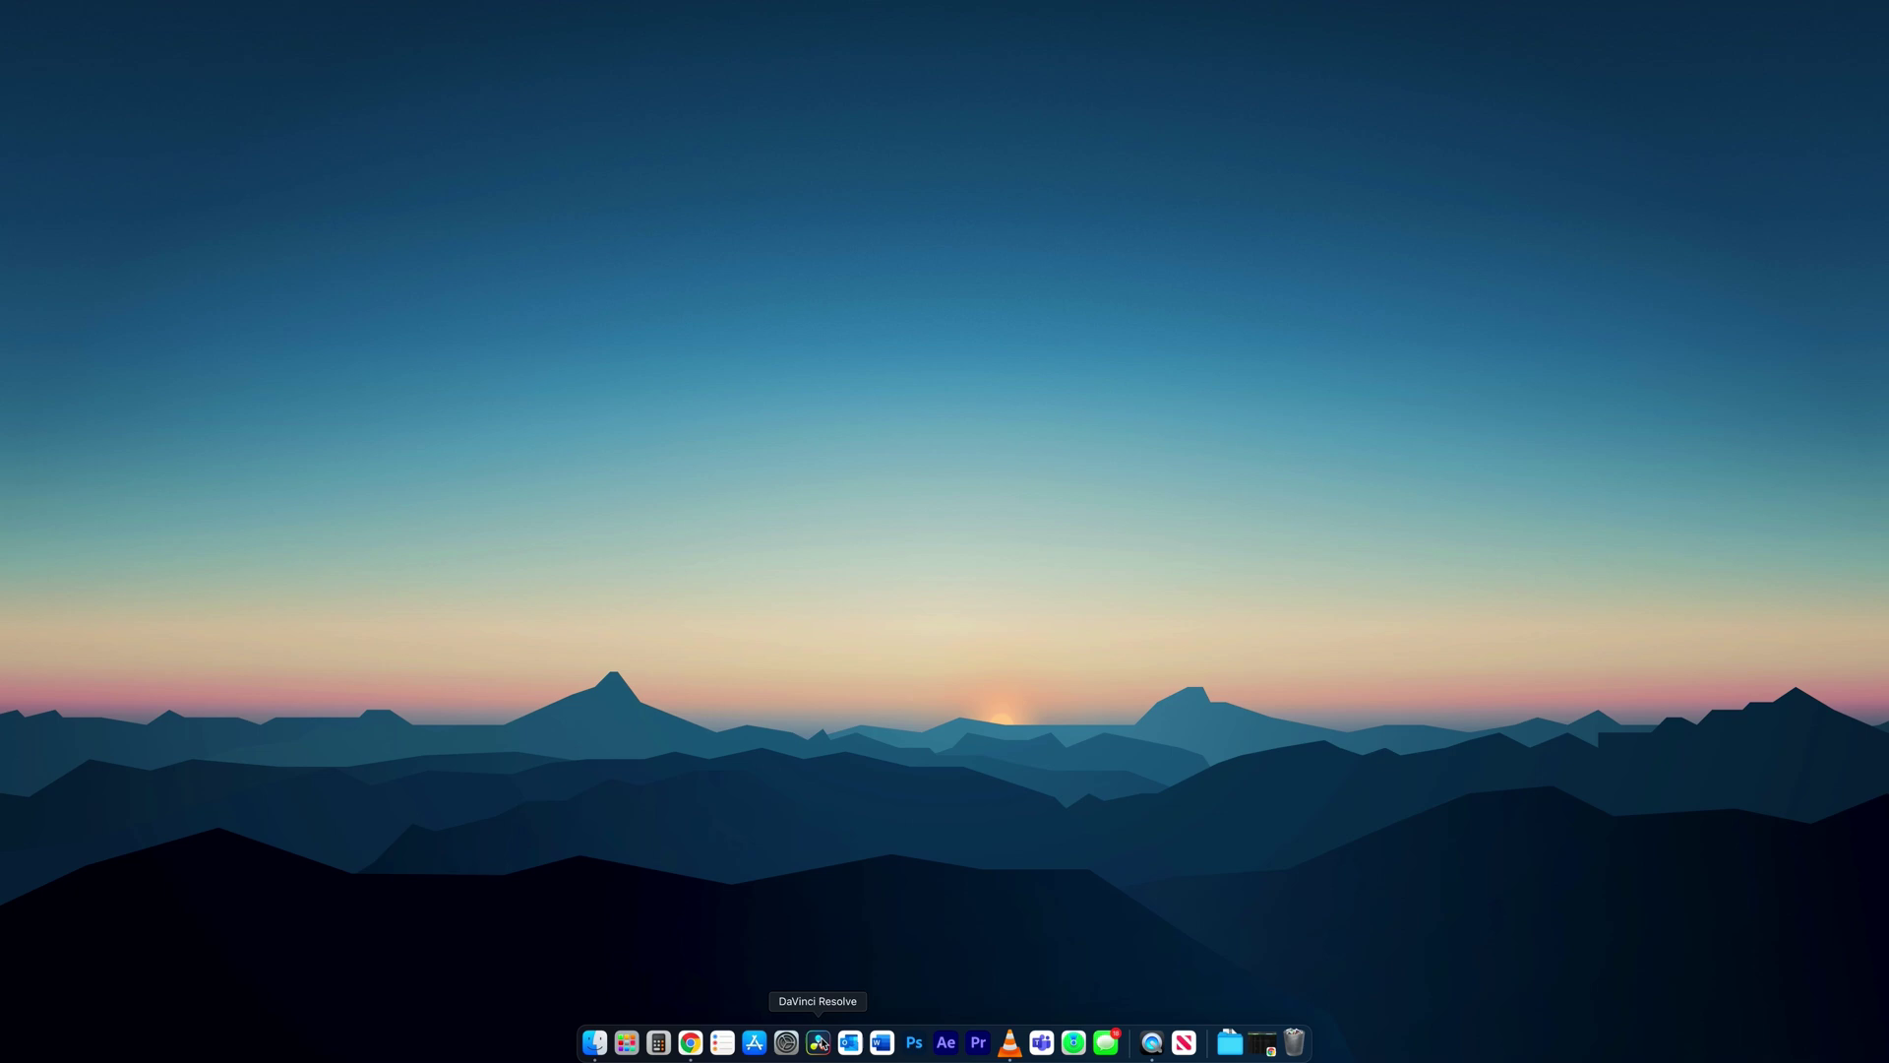
# Step: Launch DaVinci Resolve, open Untitled Project, and save the General system preferences
pyautogui.click(817, 1041)
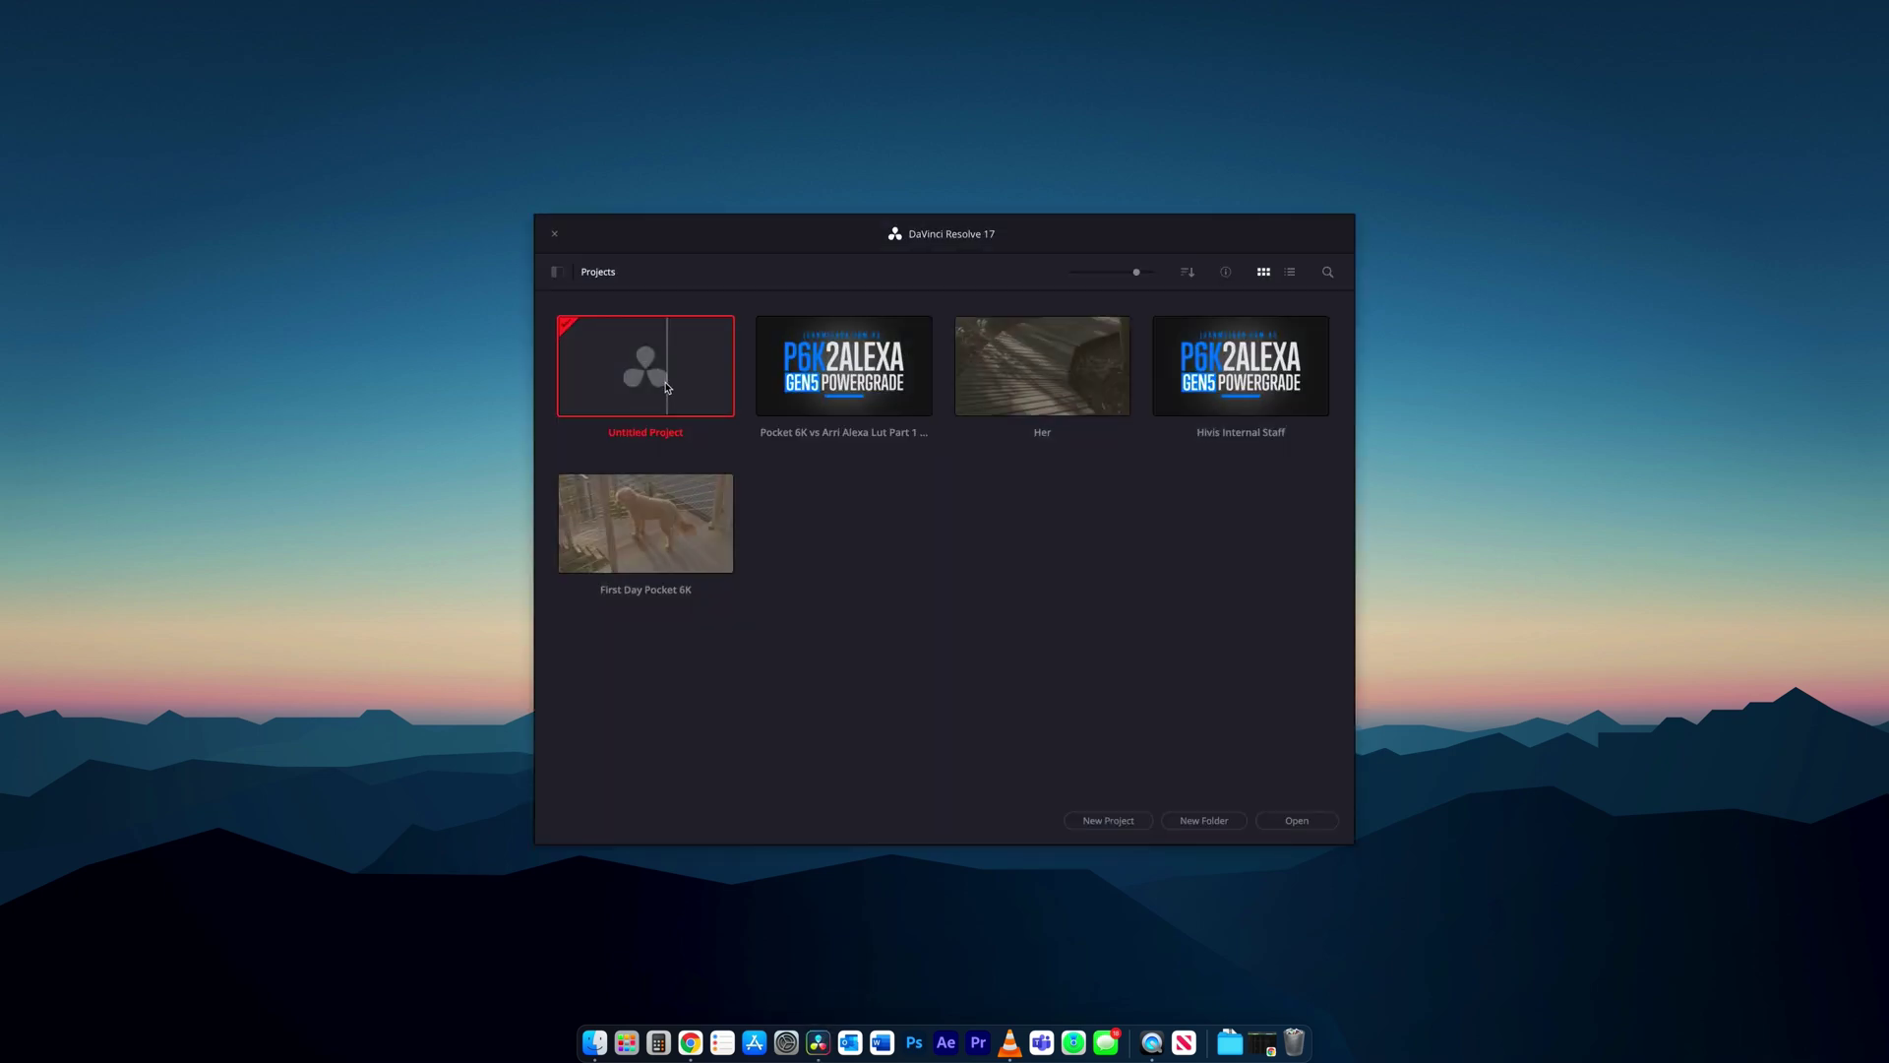
pyautogui.doubleClick(665, 379)
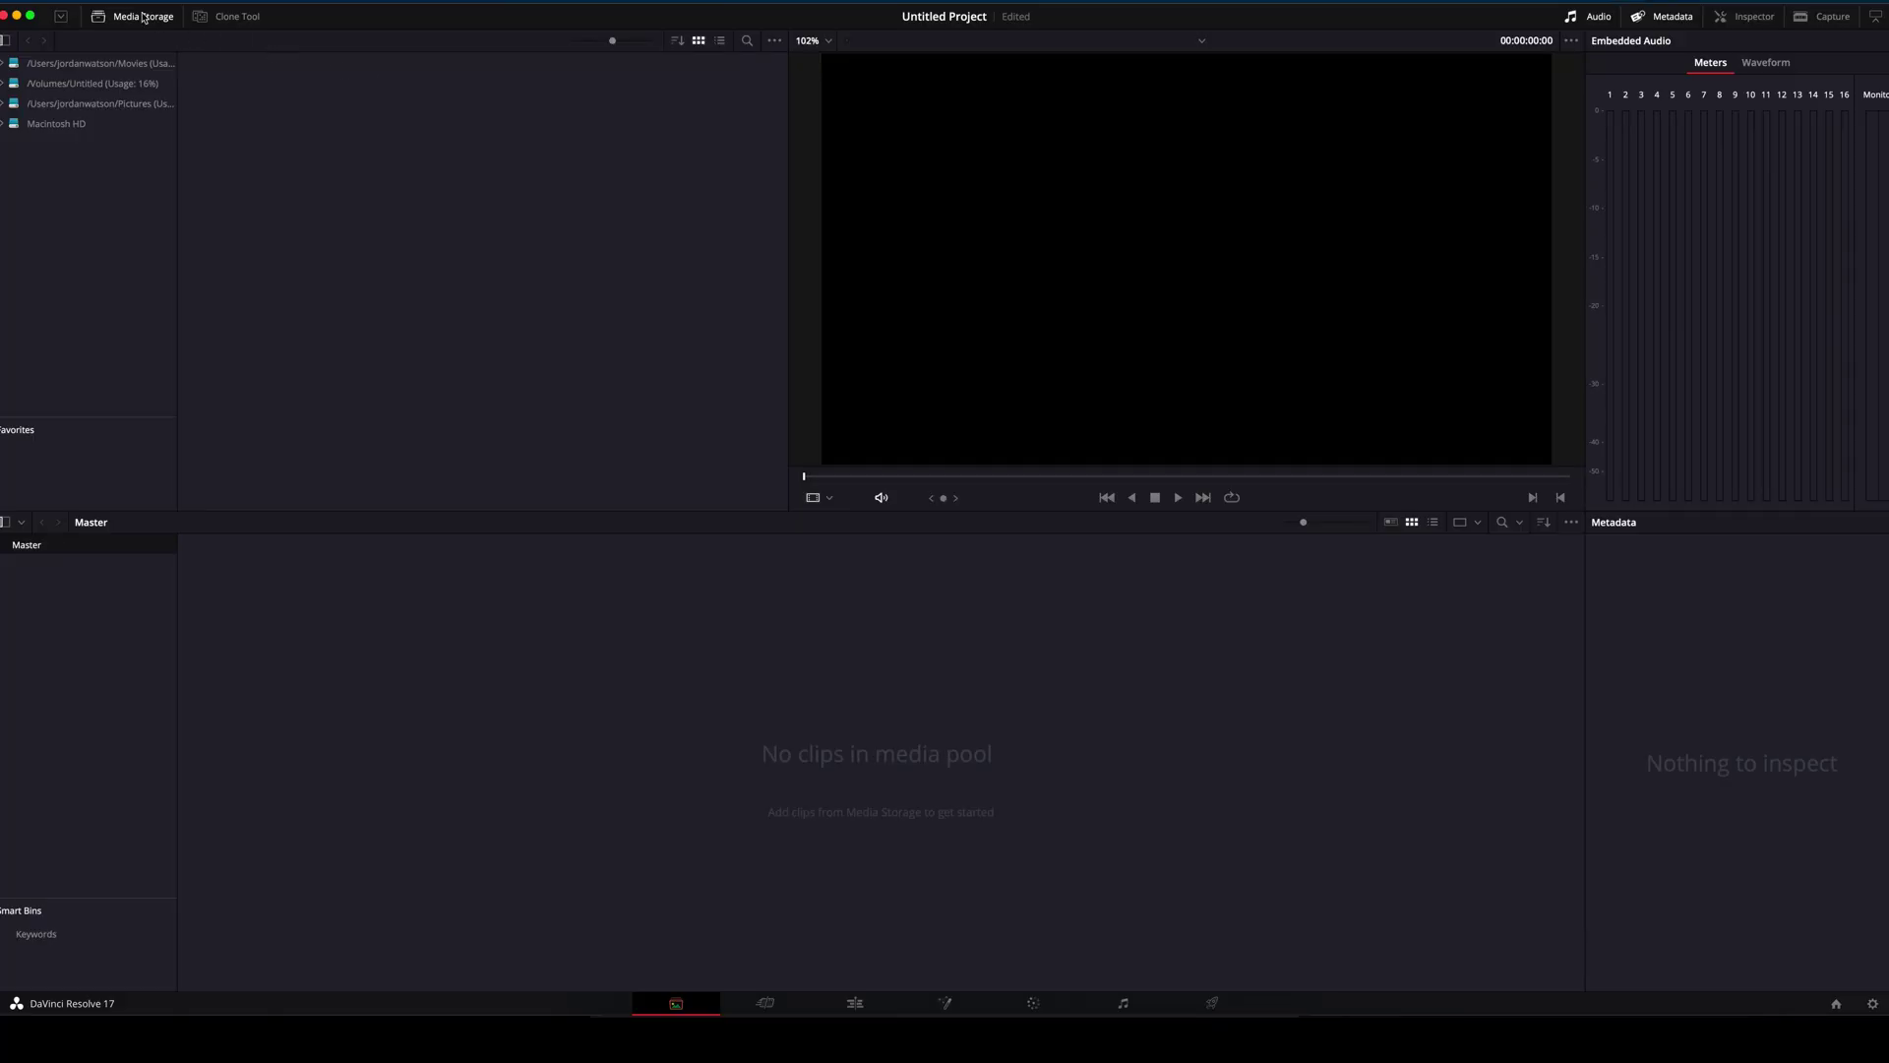
pyautogui.click(64, 2)
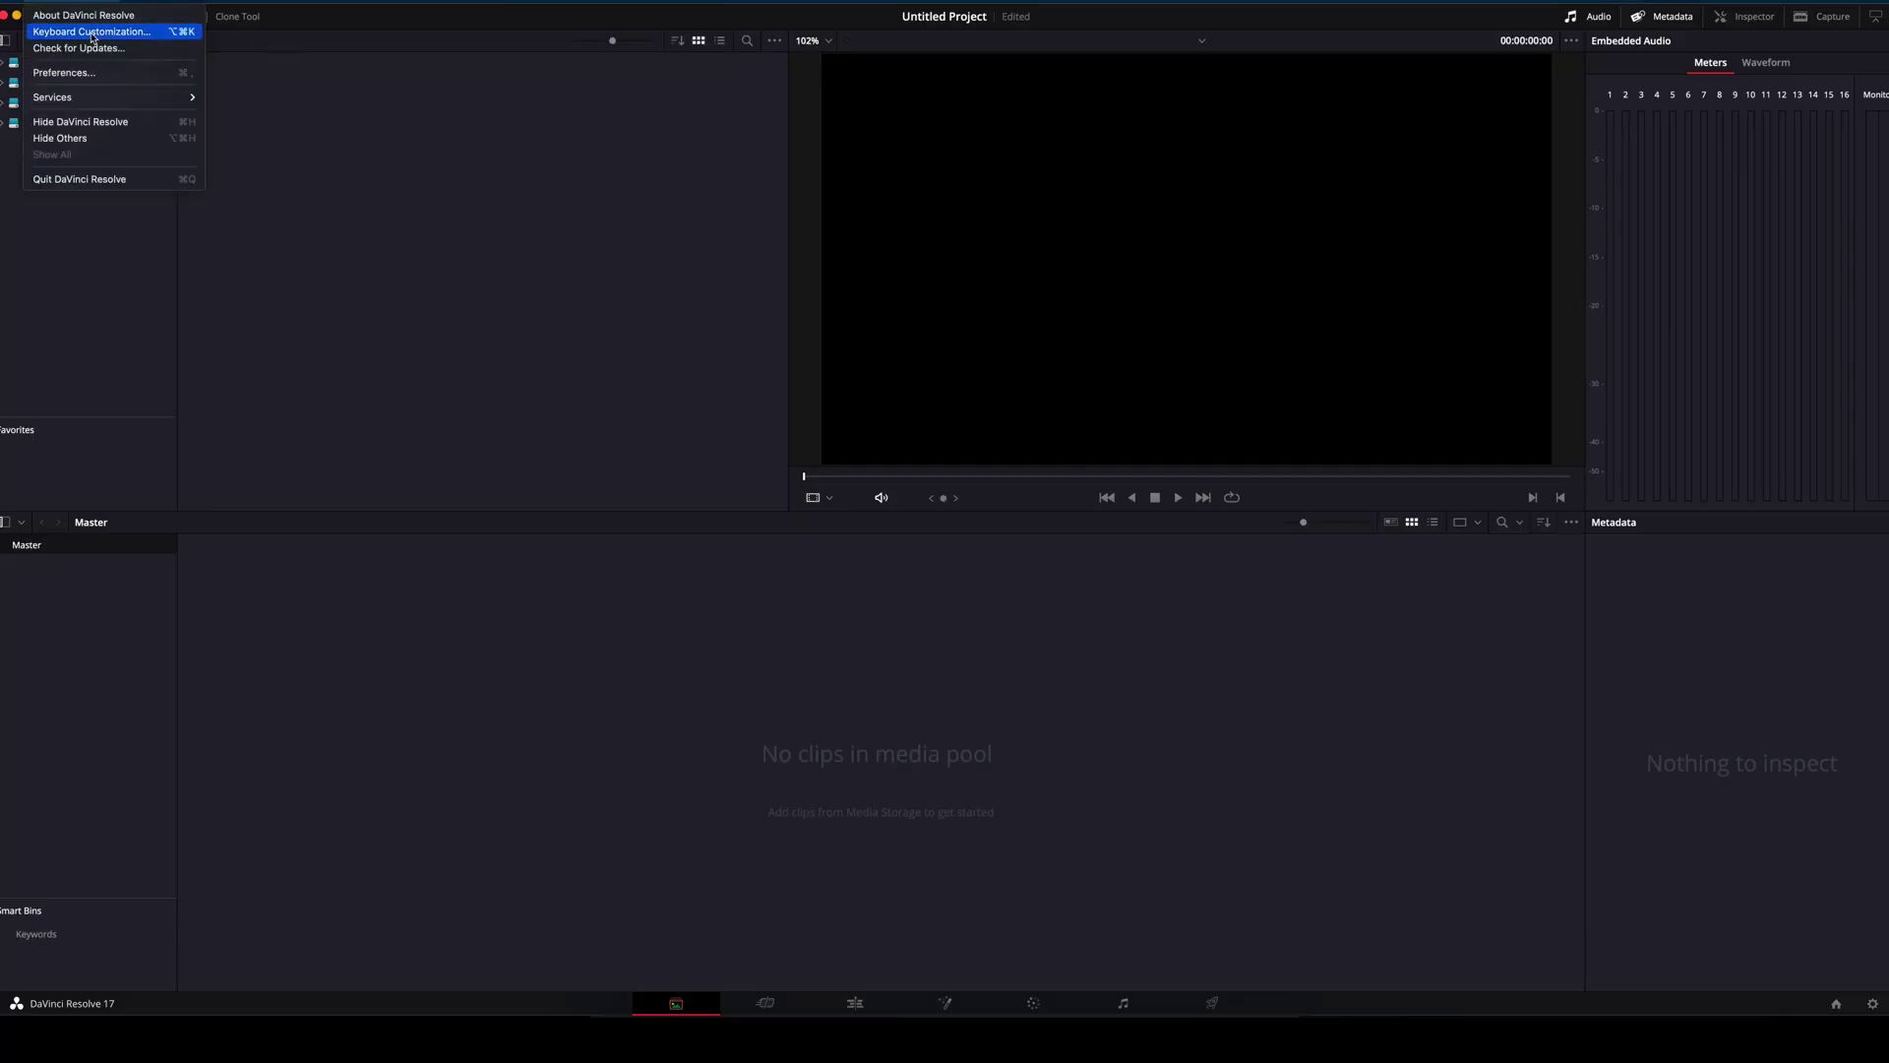
pyautogui.click(90, 74)
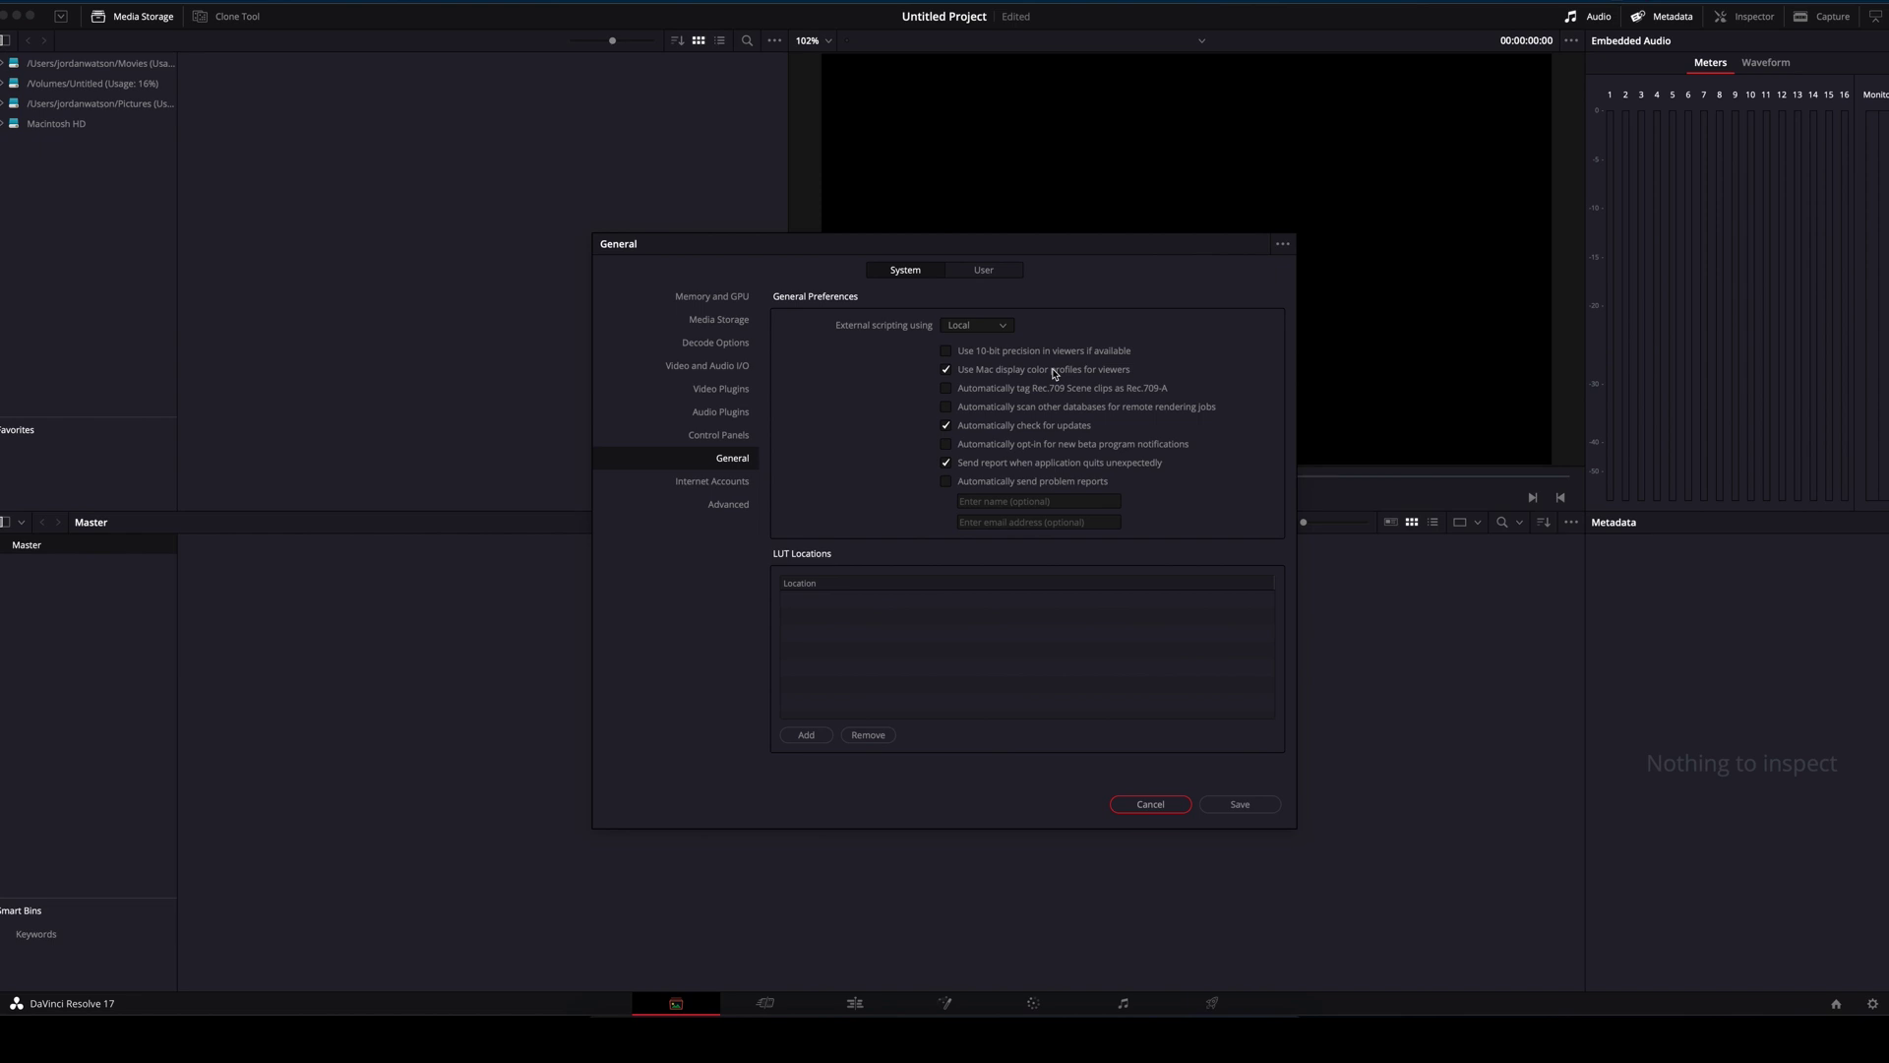
pyautogui.click(1240, 804)
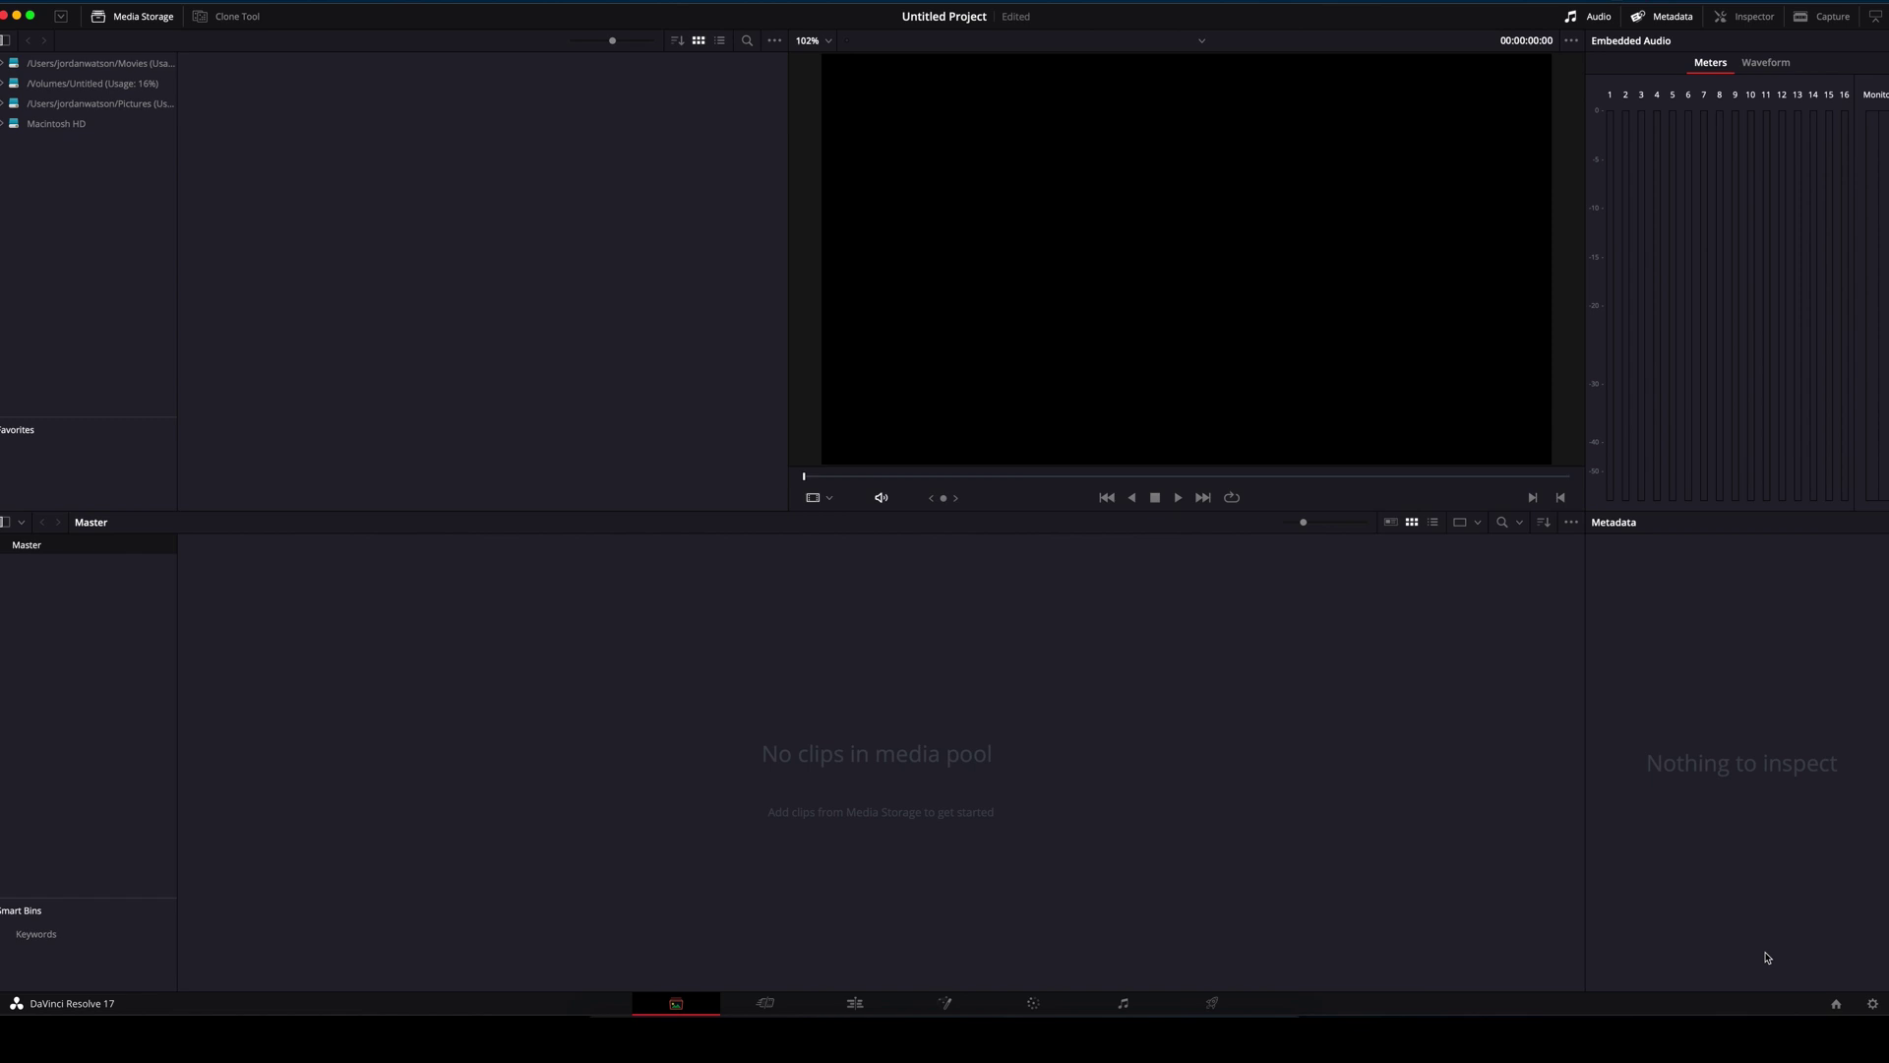
# Step: In Project Settings Master Settings, enter 4096 x 1679 as the timeline processing resolution
pyautogui.click(1875, 1003)
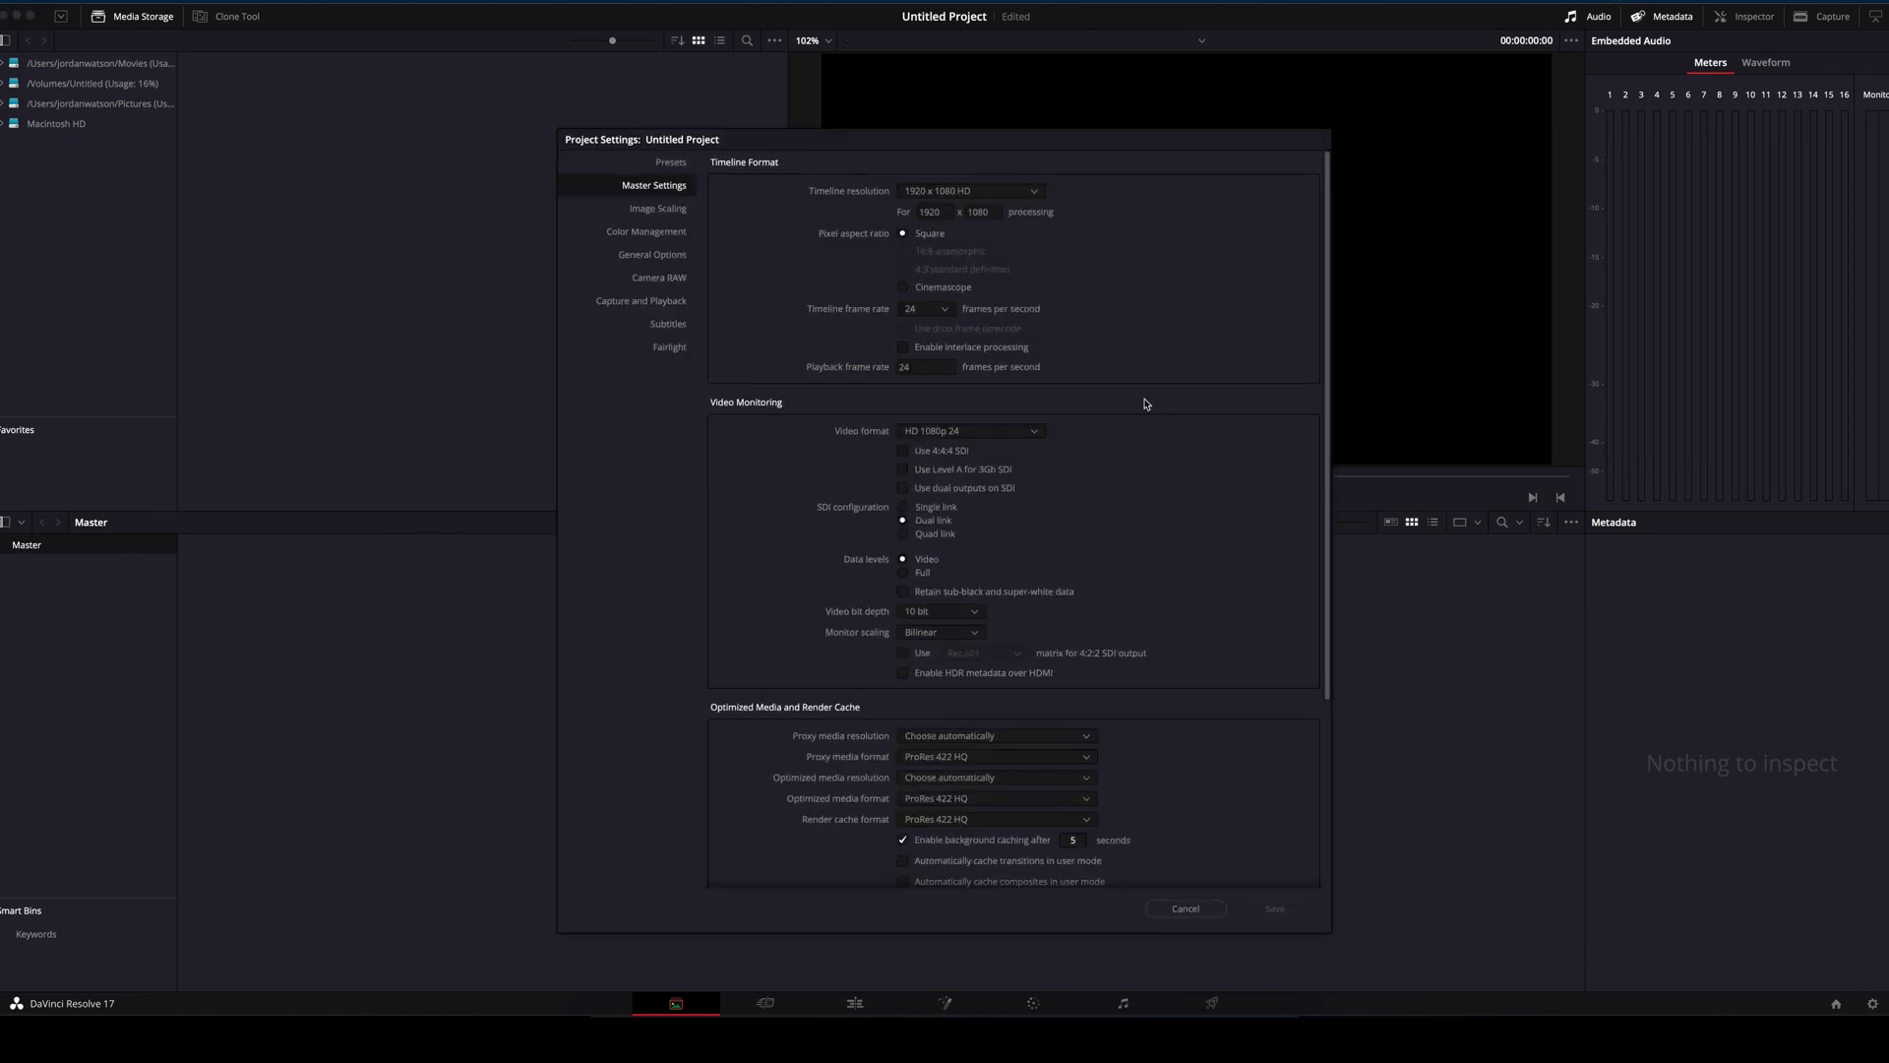
pyautogui.click(935, 213)
pyautogui.write('4096')
pyautogui.click(979, 213)
pyautogui.write('1609')
pyautogui.press('Return')
# Step: In Color Management, choose Rec.709 Gamma 2.4 timeline colour space and Tetrahedral 3D LUT interpolation
pyautogui.click(668, 239)
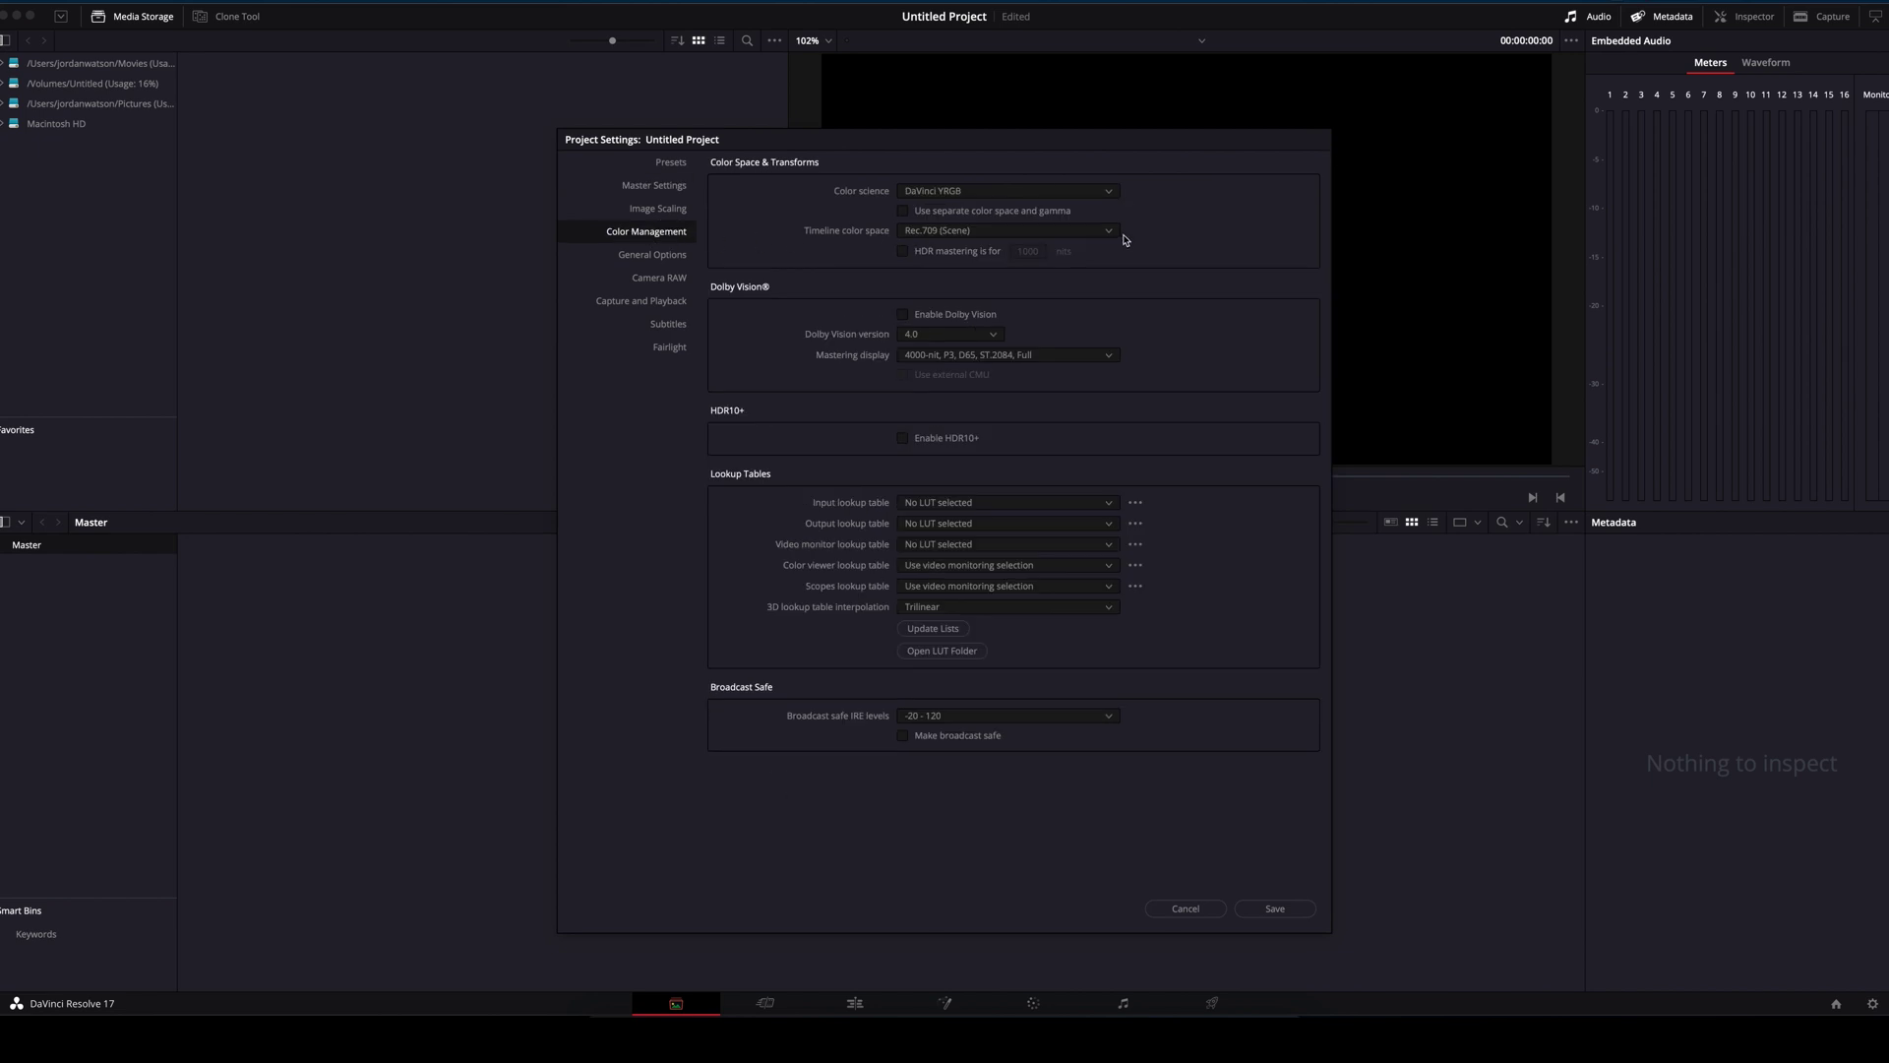
pyautogui.click(1107, 234)
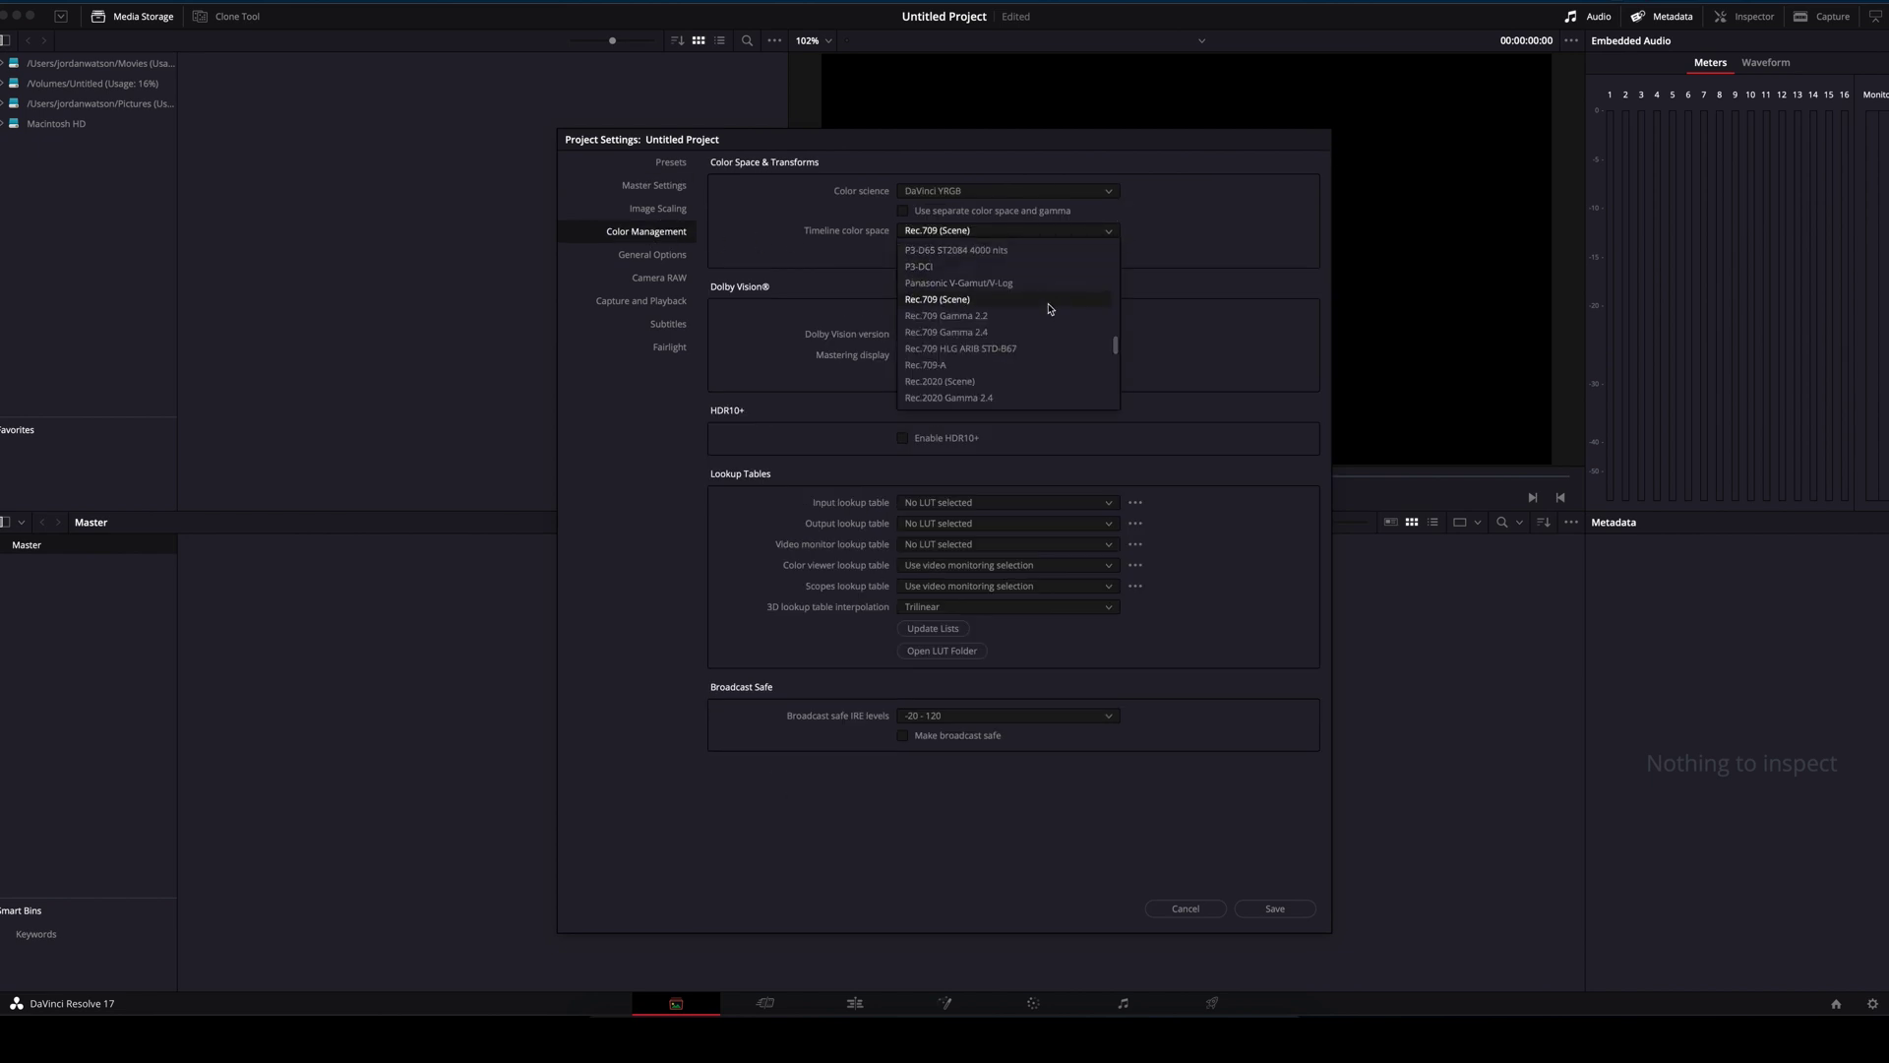
pyautogui.click(1043, 331)
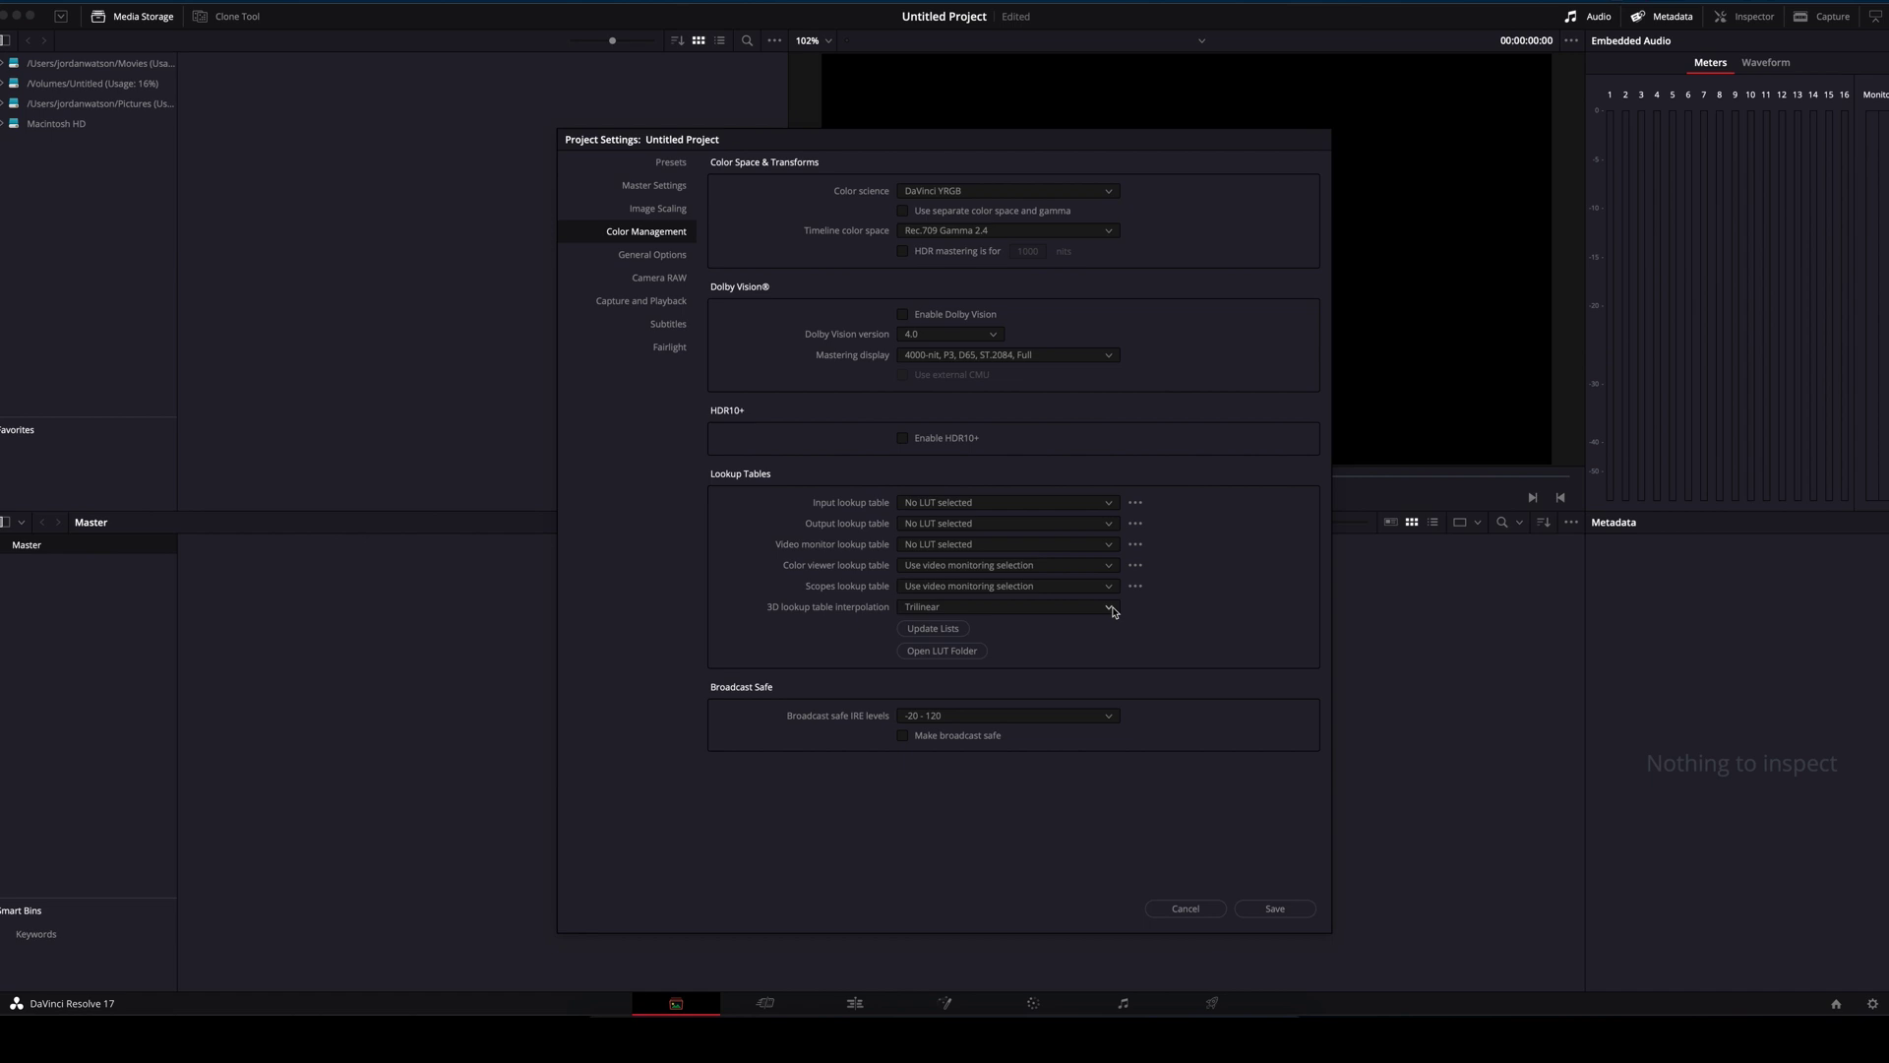
pyautogui.click(1112, 611)
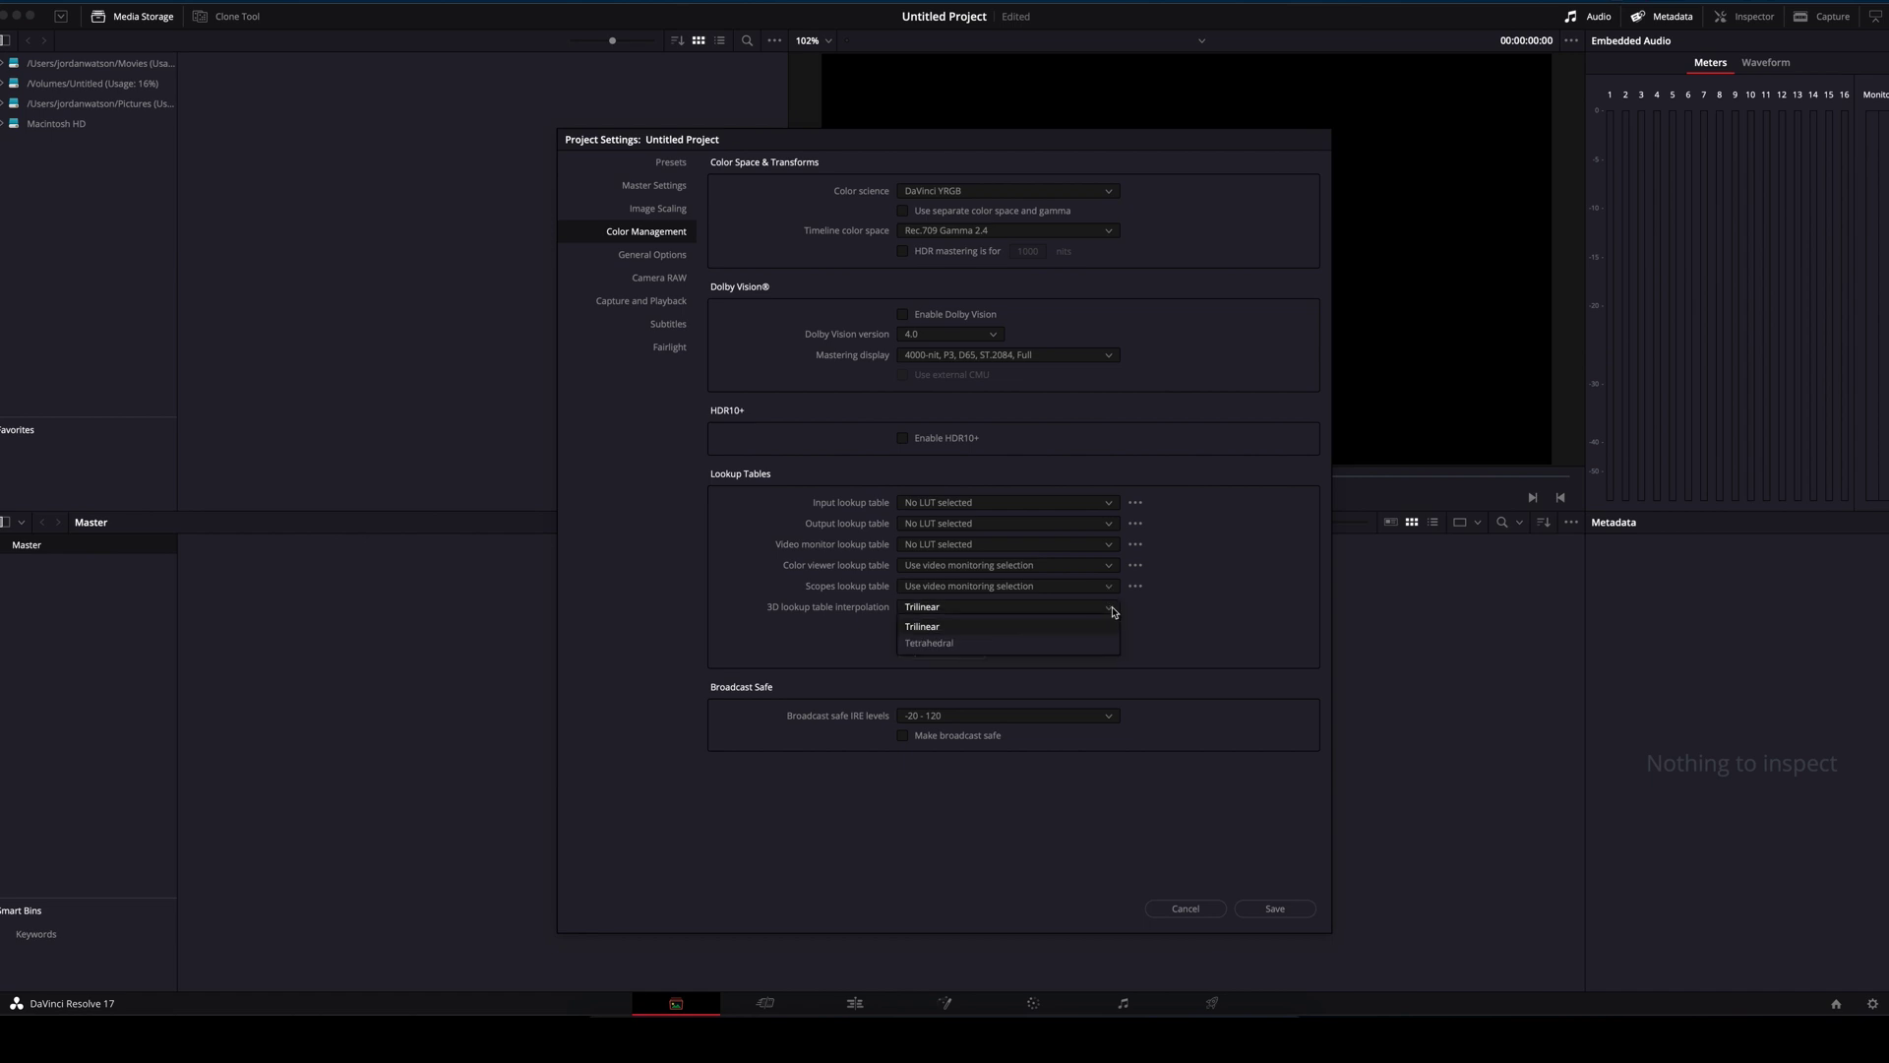
pyautogui.click(1067, 645)
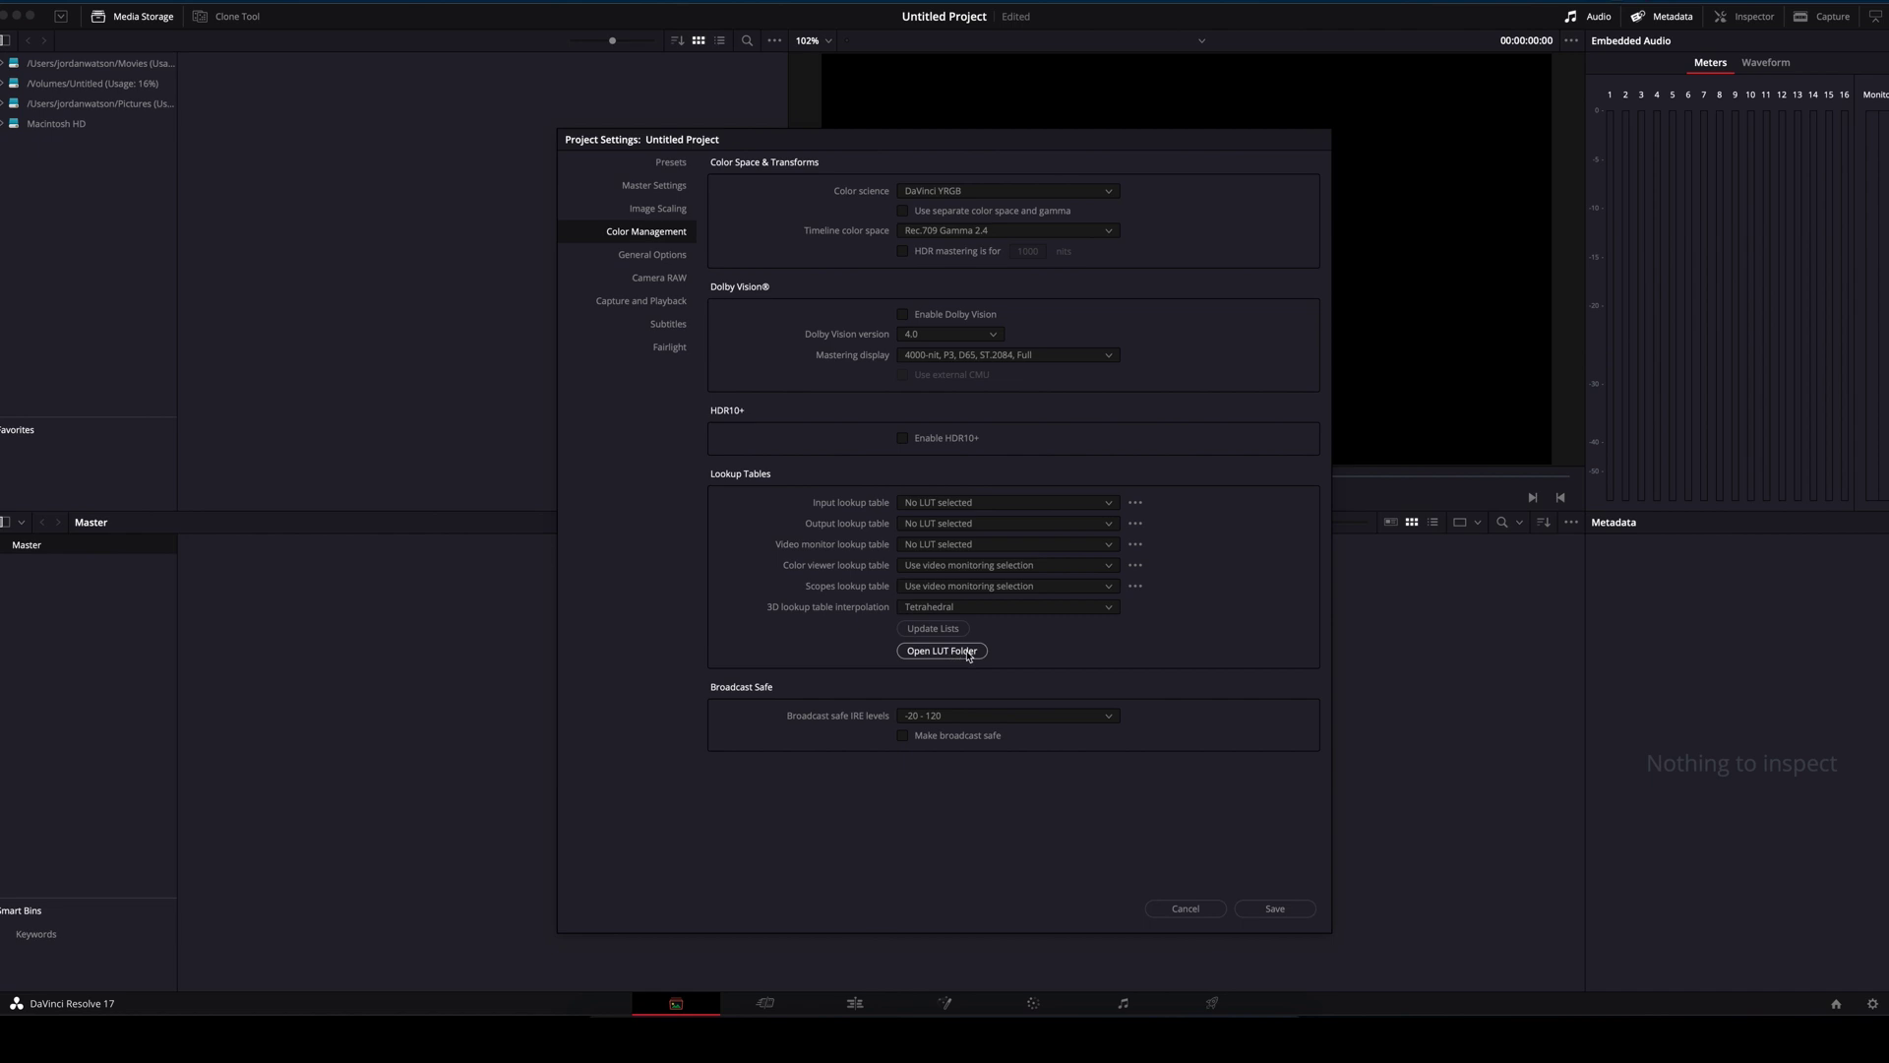
# Step: Copy BMD_Gen5_Film2Video_709_WDR_V2.cube from P6K2Alexa Rec709 LUTs into Resolve's LUT folder
pyautogui.click(968, 656)
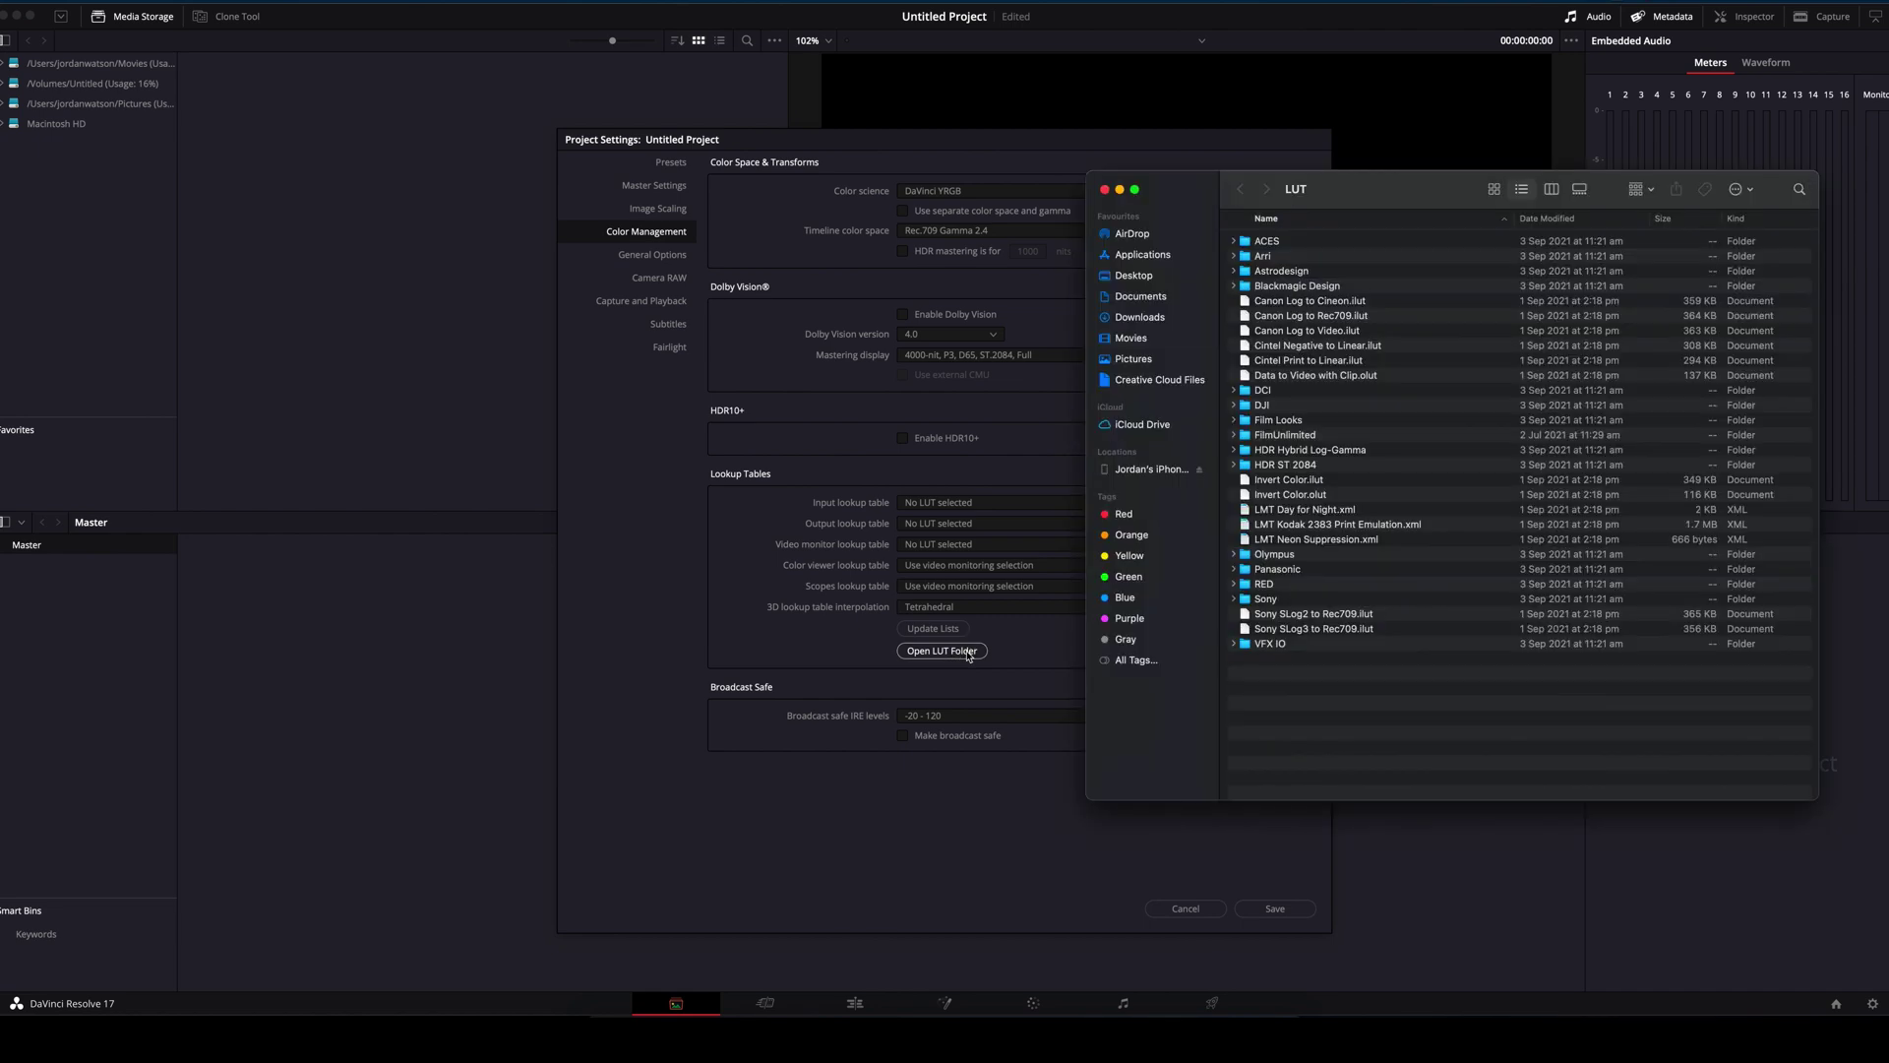
pyautogui.press('super+n')
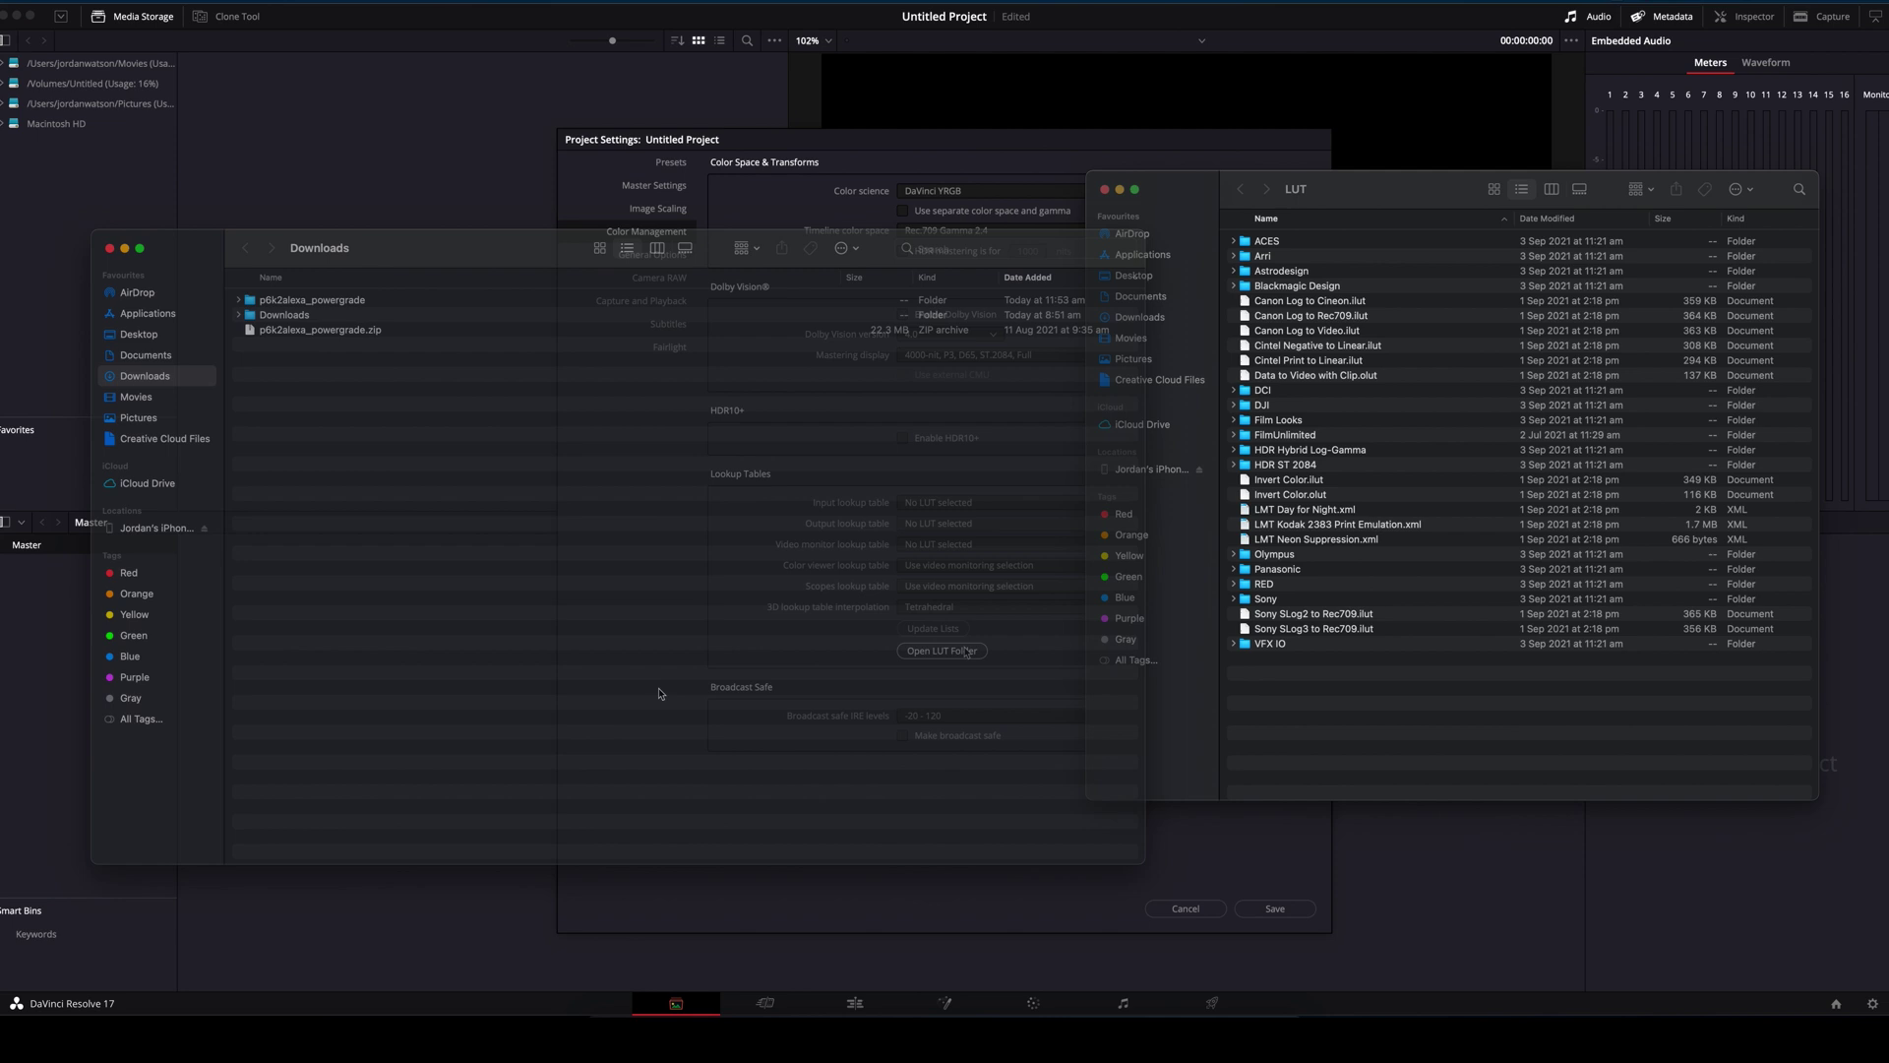
pyautogui.doubleClick(253, 303)
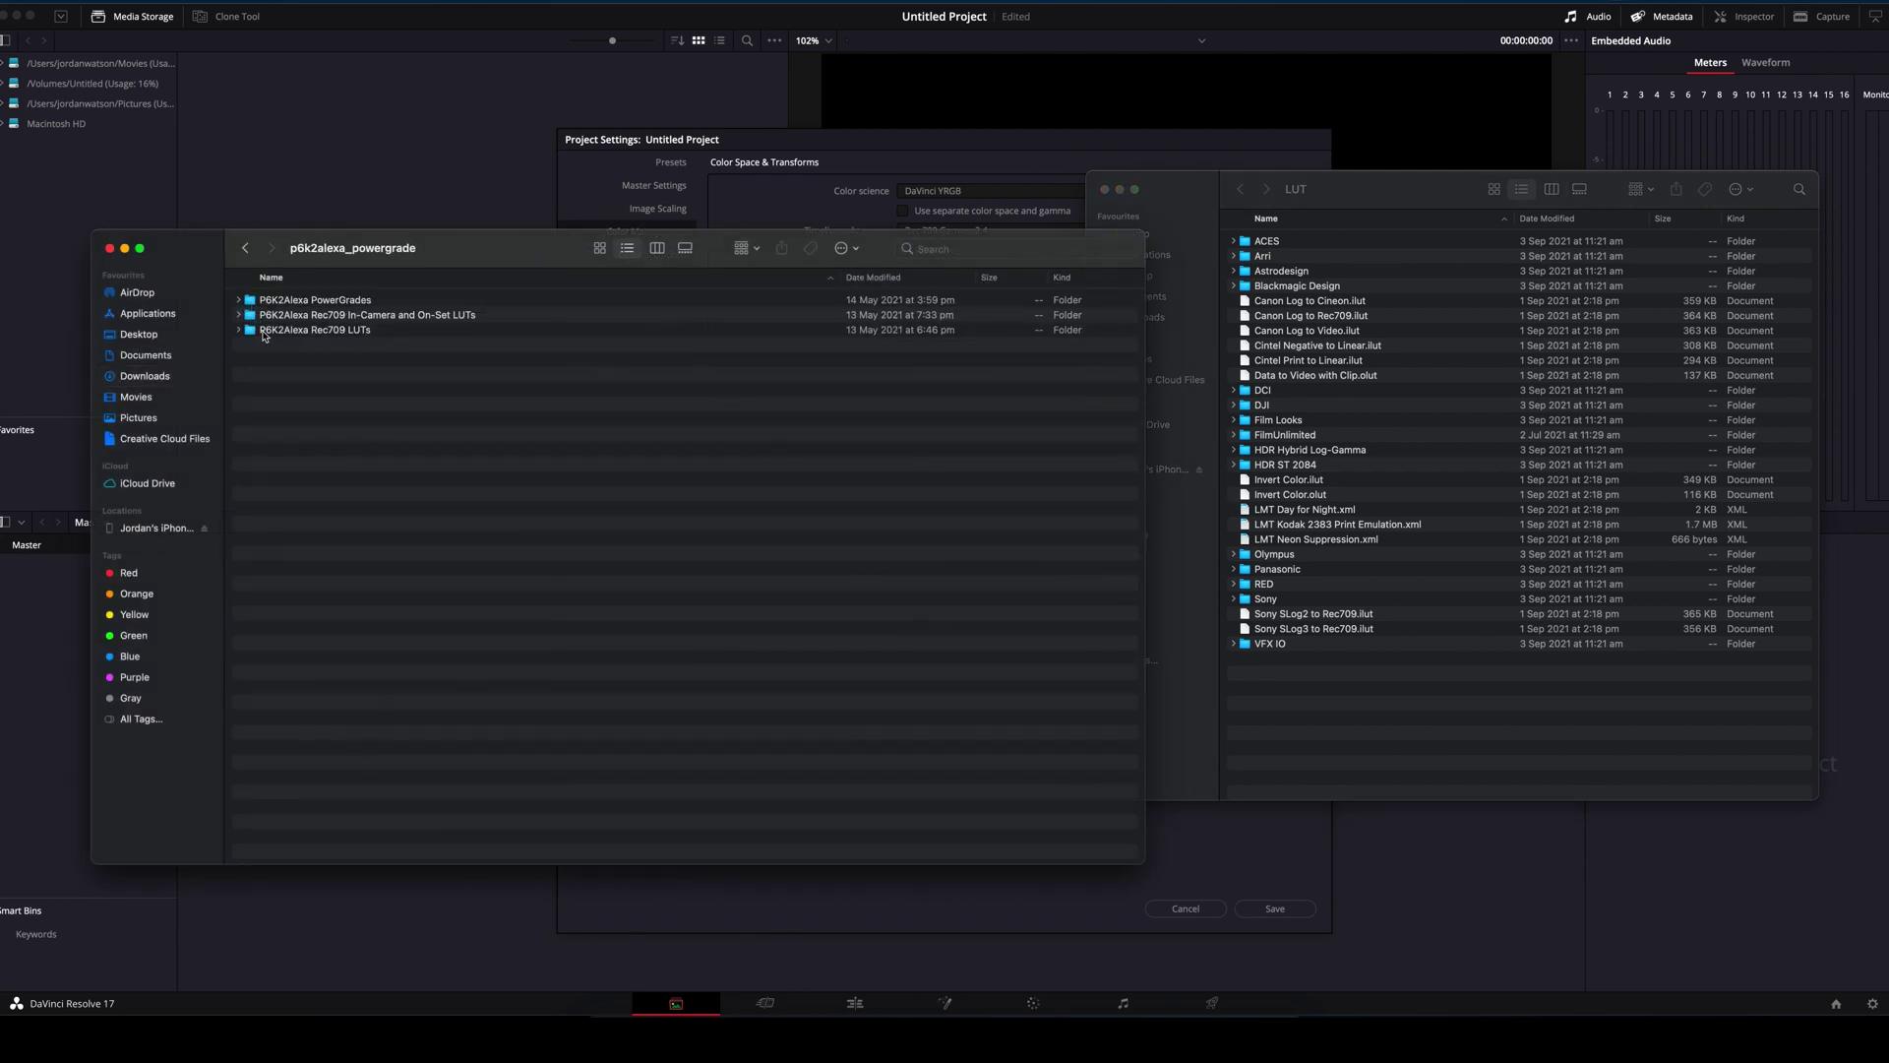
pyautogui.click(264, 334)
pyautogui.doubleClick(264, 331)
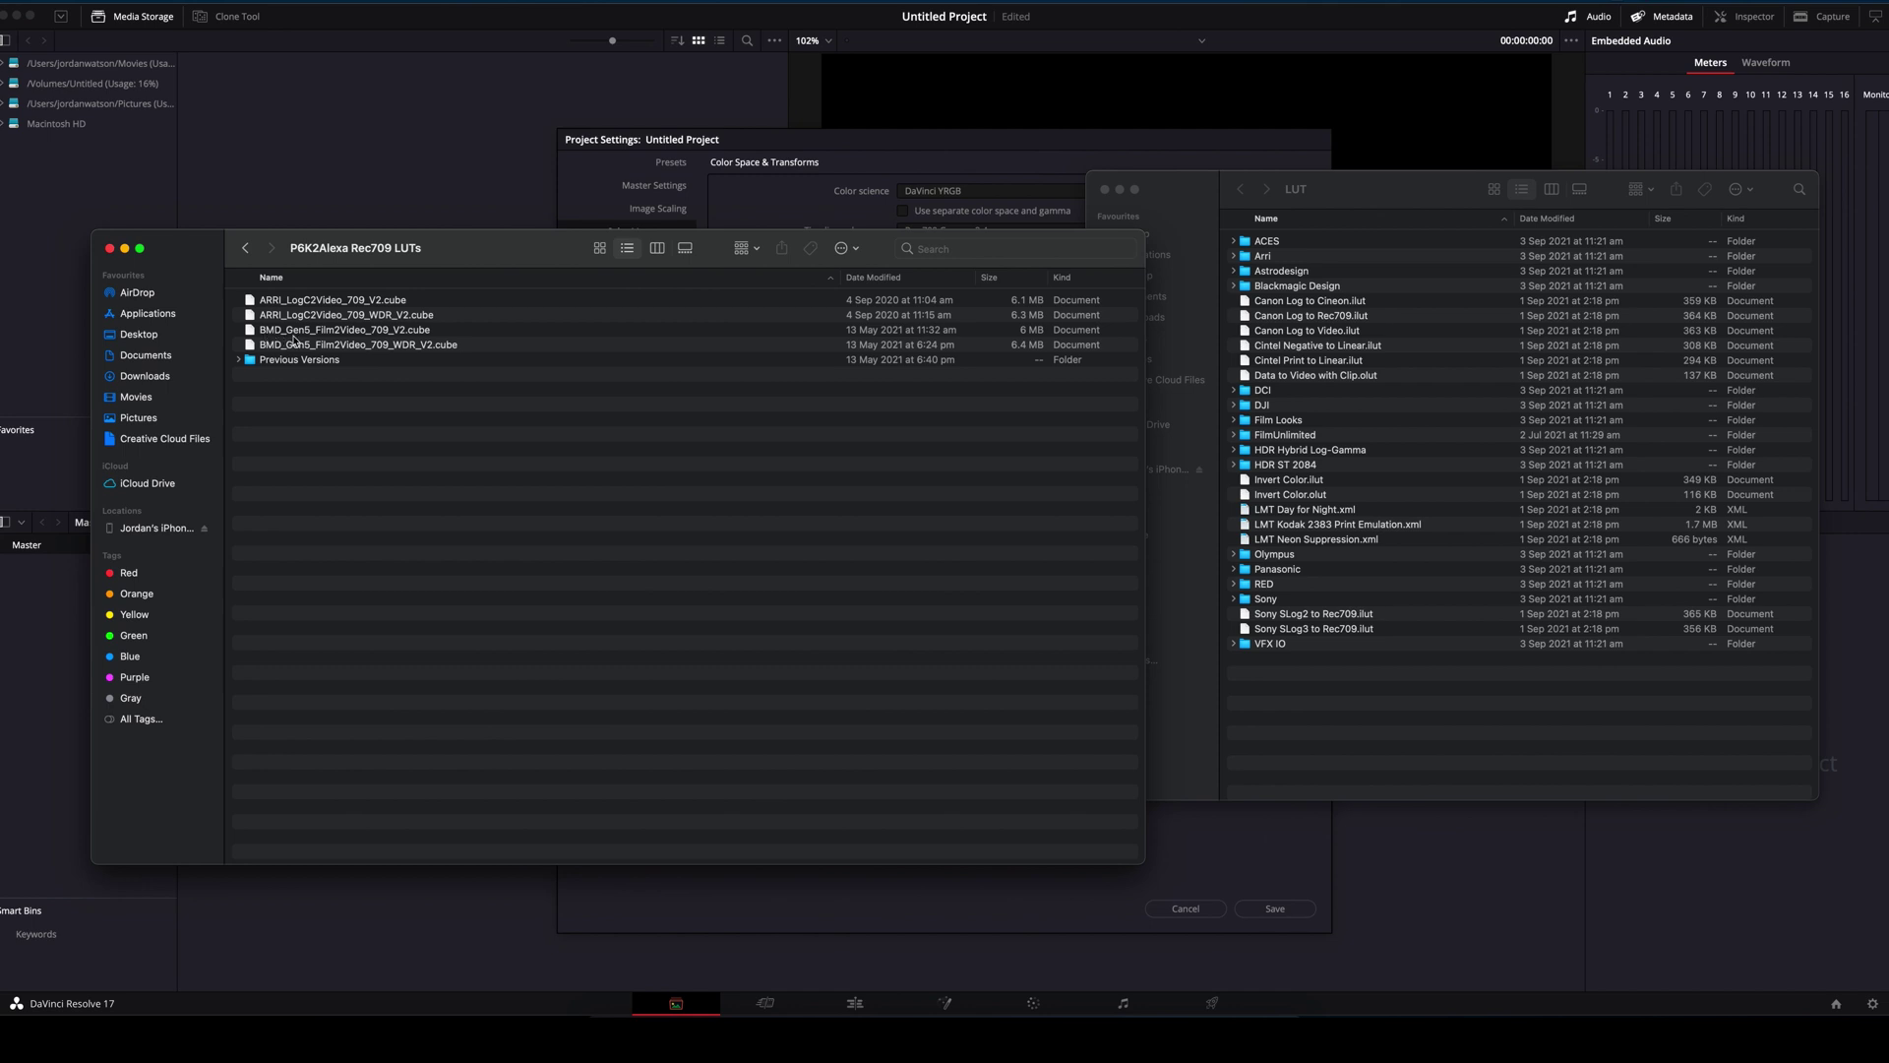
pyautogui.click(485, 346)
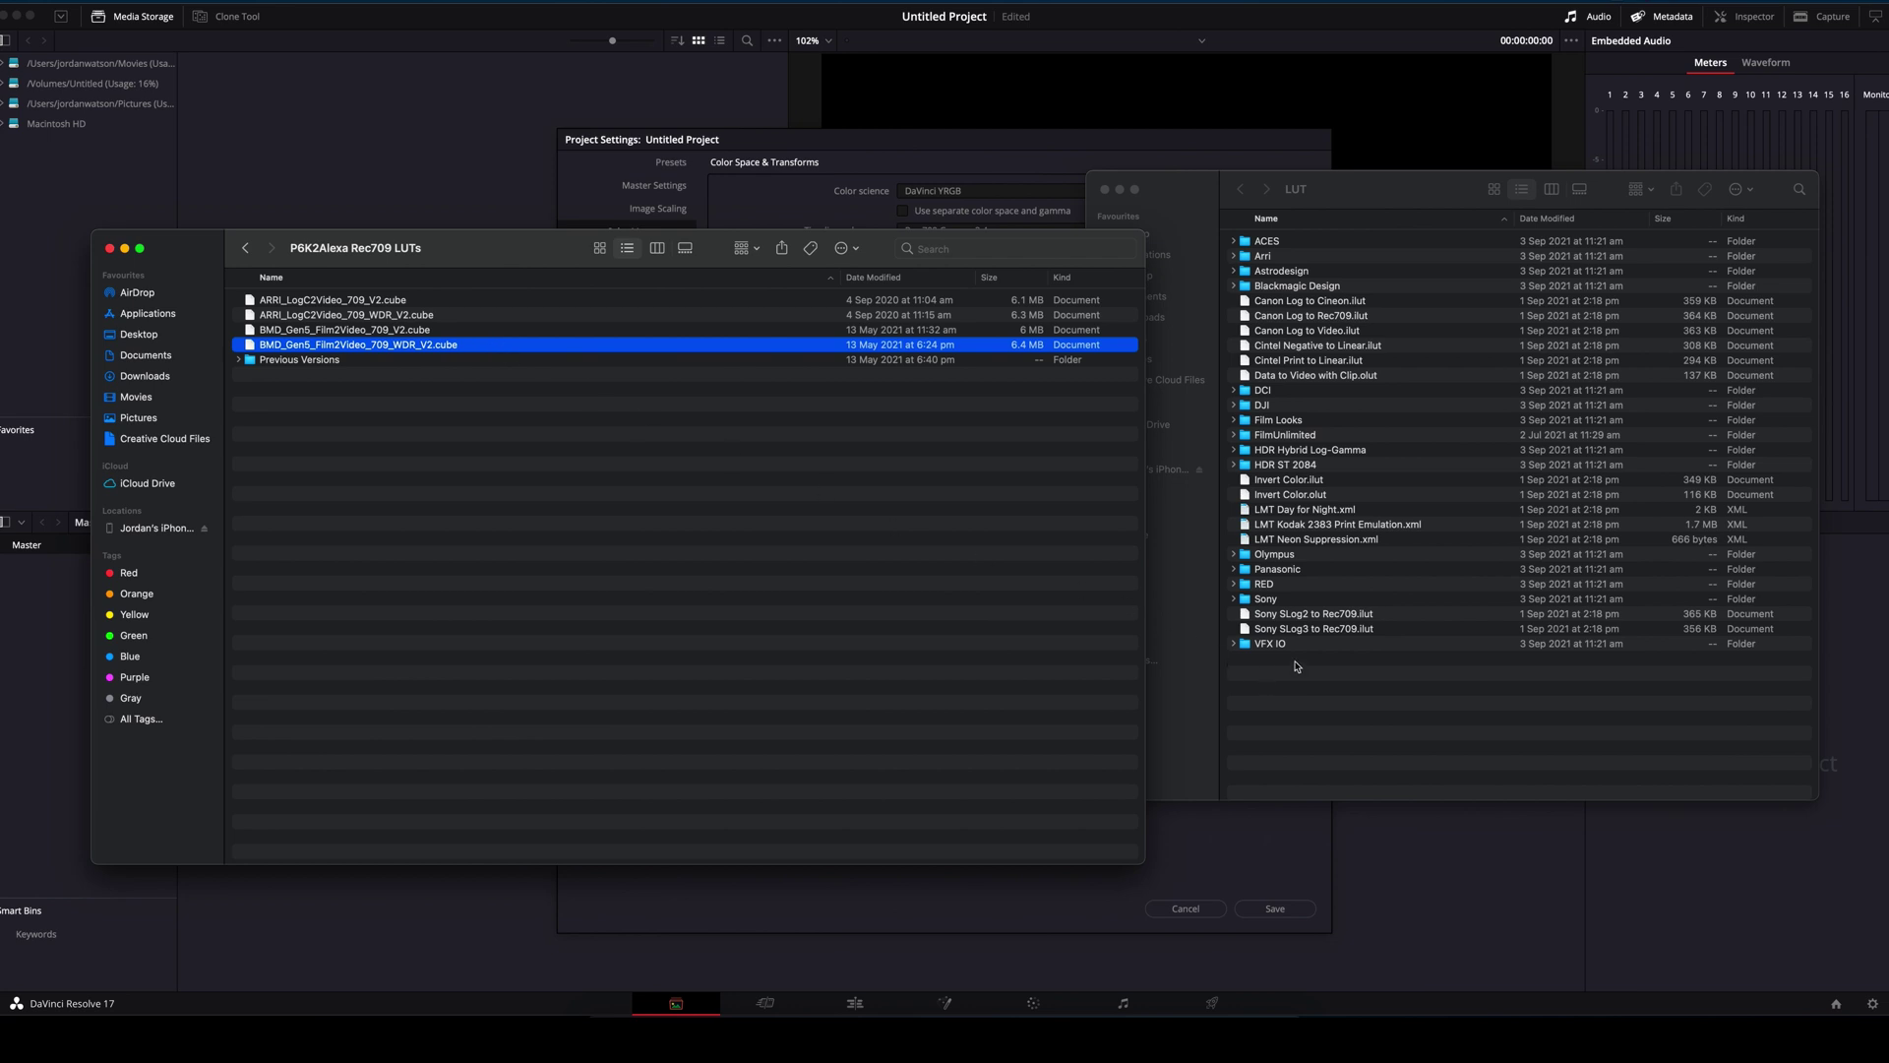
pyautogui.click(1295, 666)
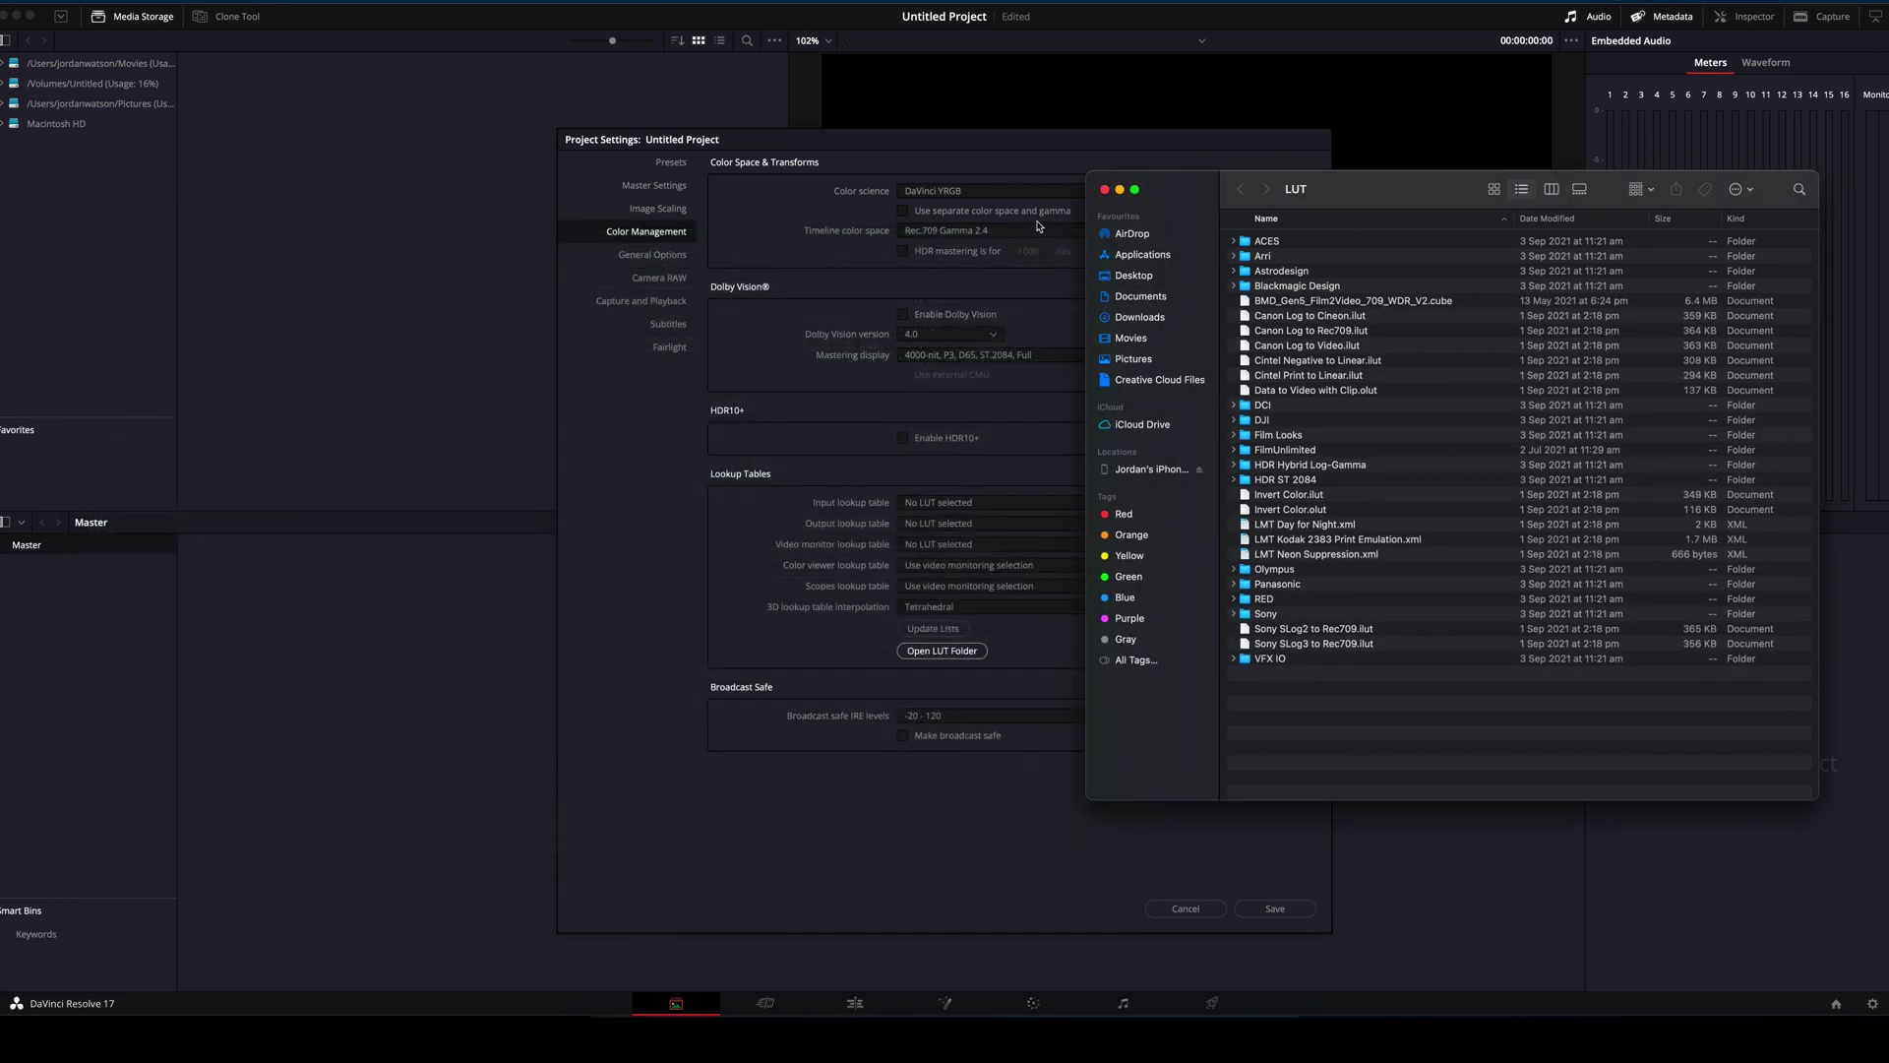
# Step: Close Finder, refresh the LUT list with Update Lists, and save the project settings
pyautogui.click(1105, 189)
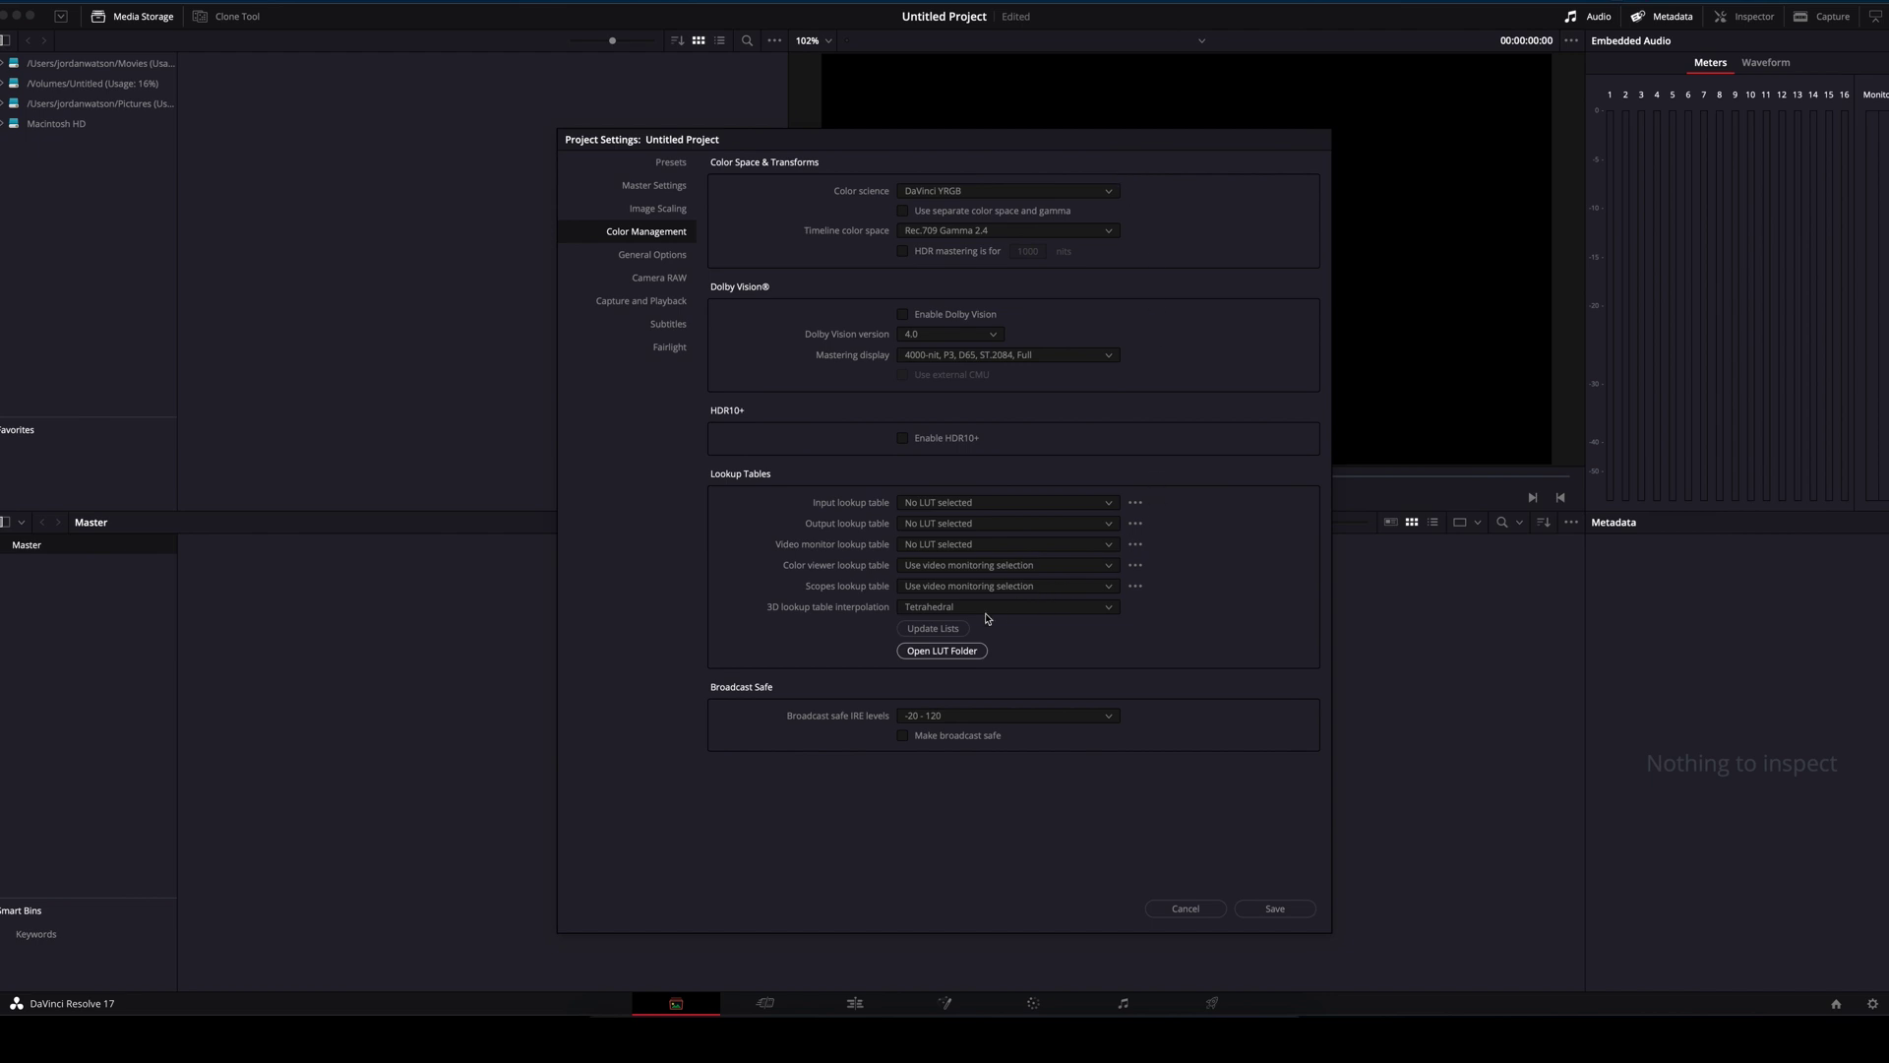
pyautogui.click(950, 633)
pyautogui.click(1296, 907)
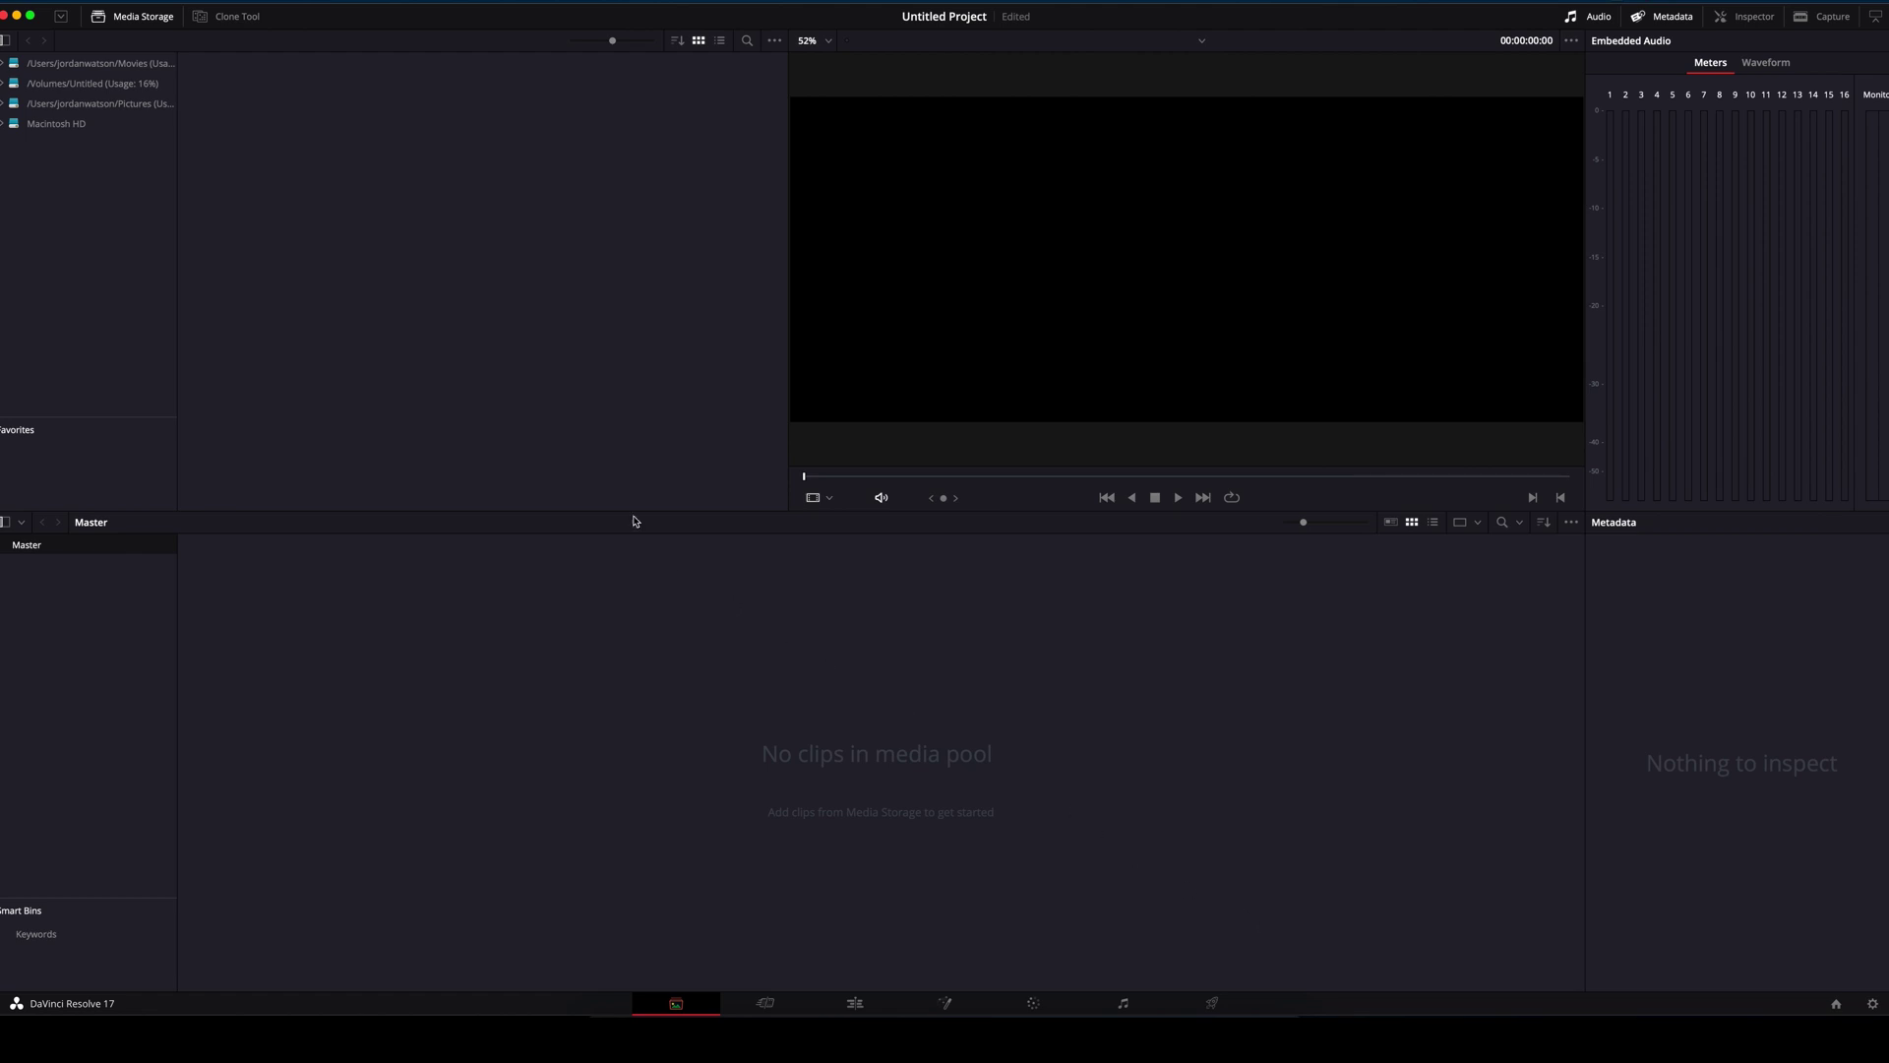
# Step: Import A002_09111701_C008.braw from Movies into the media pool and scrub through it
pyautogui.click(116, 65)
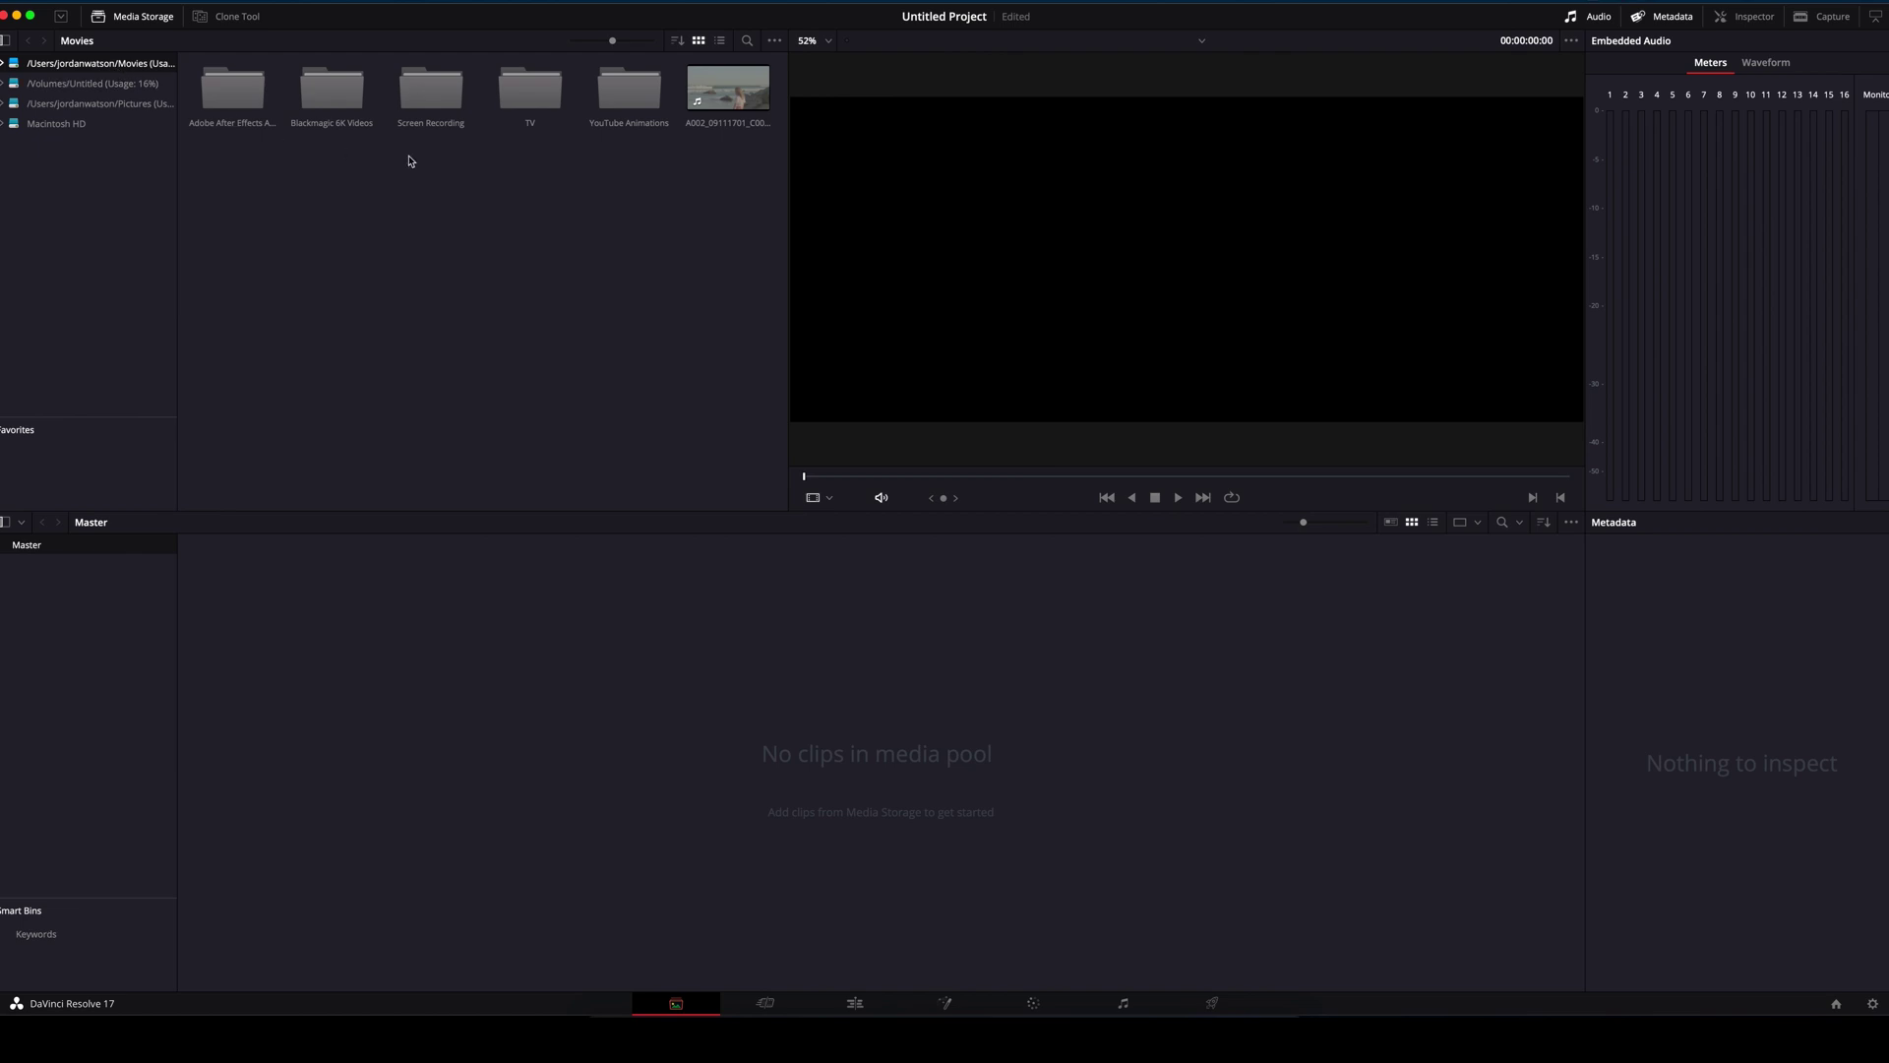
pyautogui.click(721, 93)
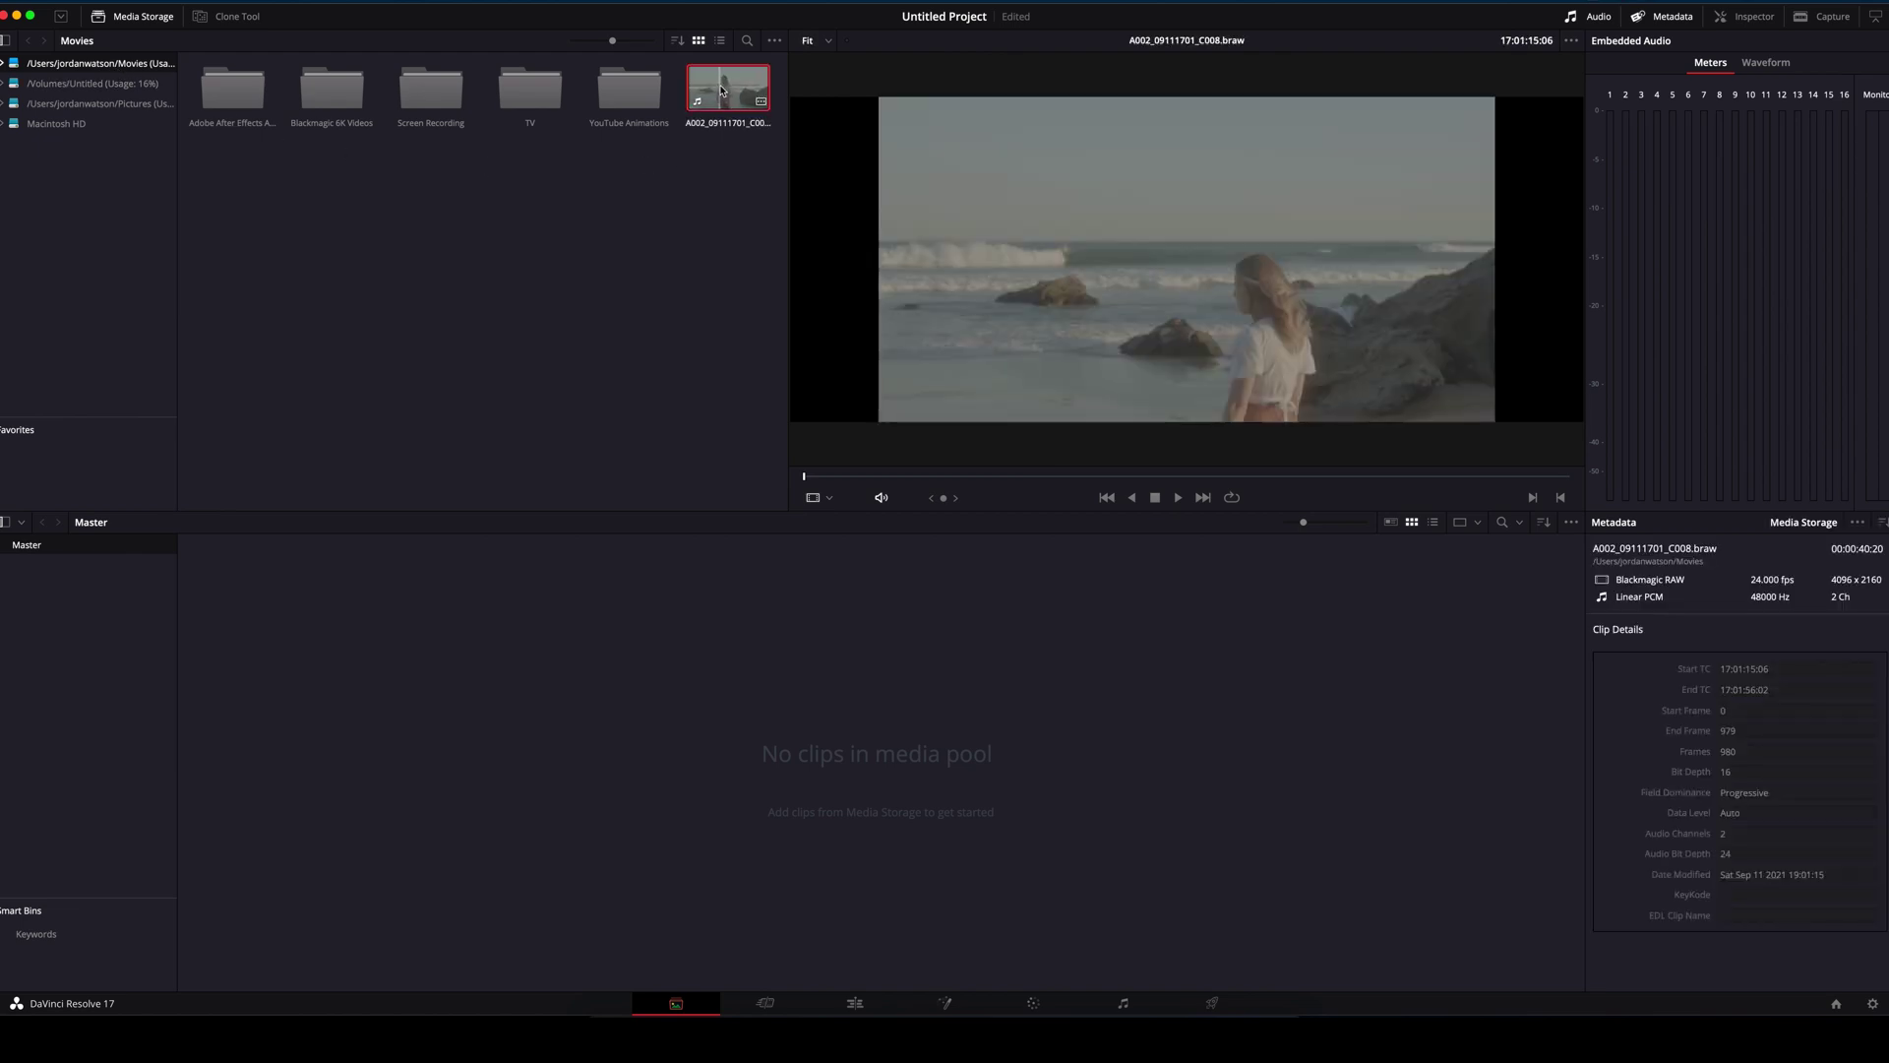
pyautogui.moveTo(721, 94); pyautogui.dragTo(334, 651)
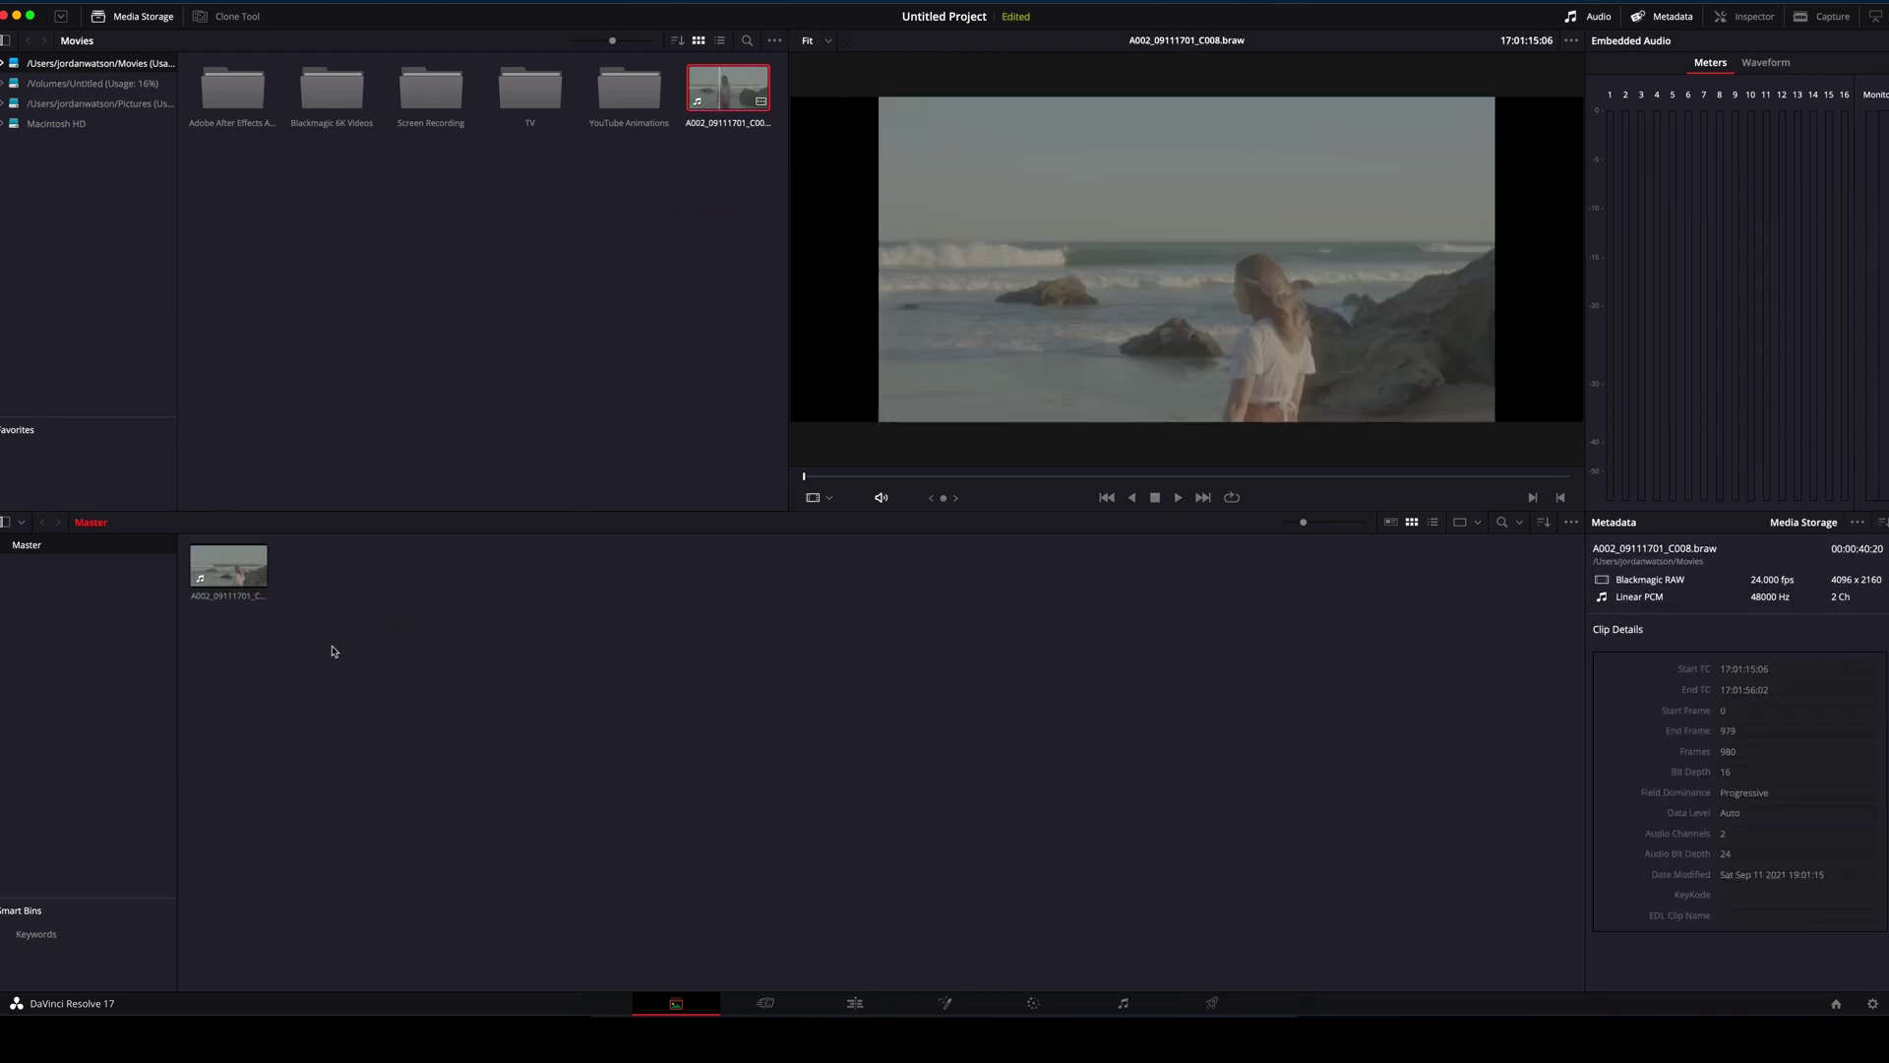
pyautogui.click(212, 564)
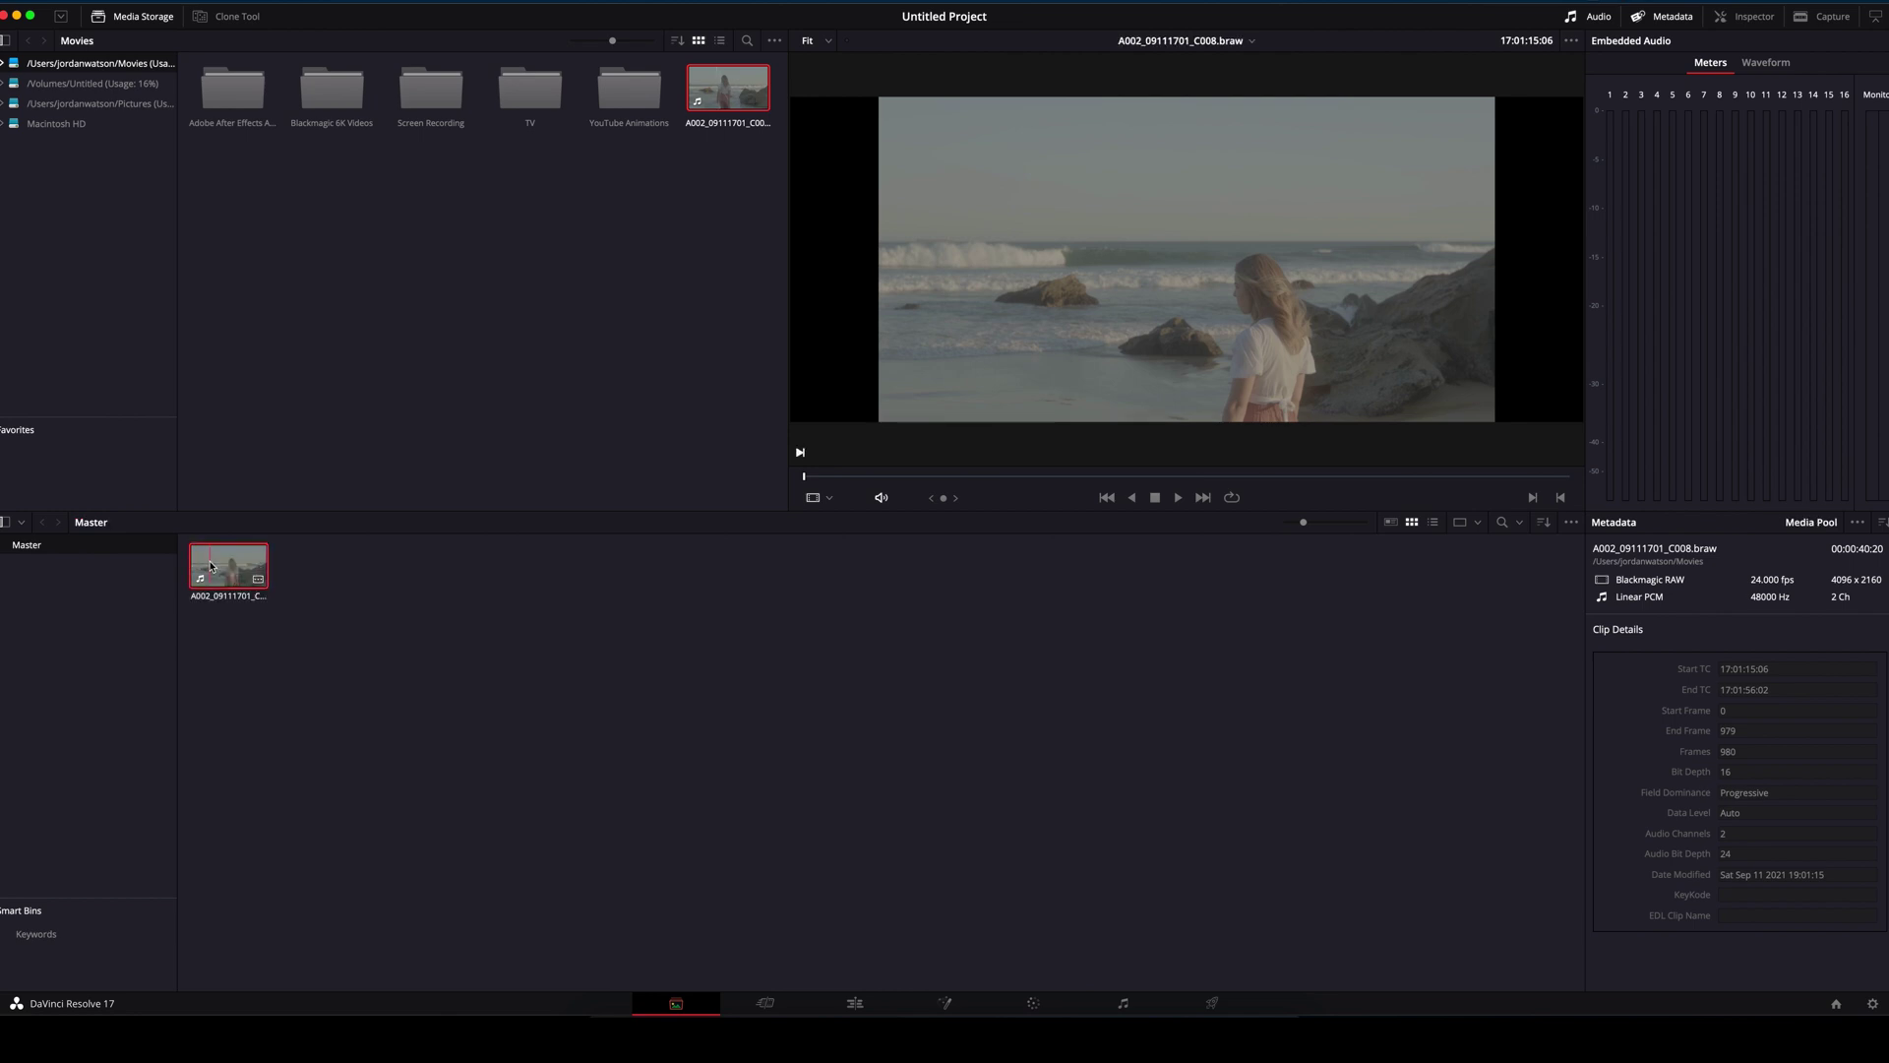
pyautogui.moveTo(870, 478); pyautogui.dragTo(1254, 475)
# Step: On the Edit page, place the A002 beach clip at the start of a new timeline
pyautogui.click(858, 1004)
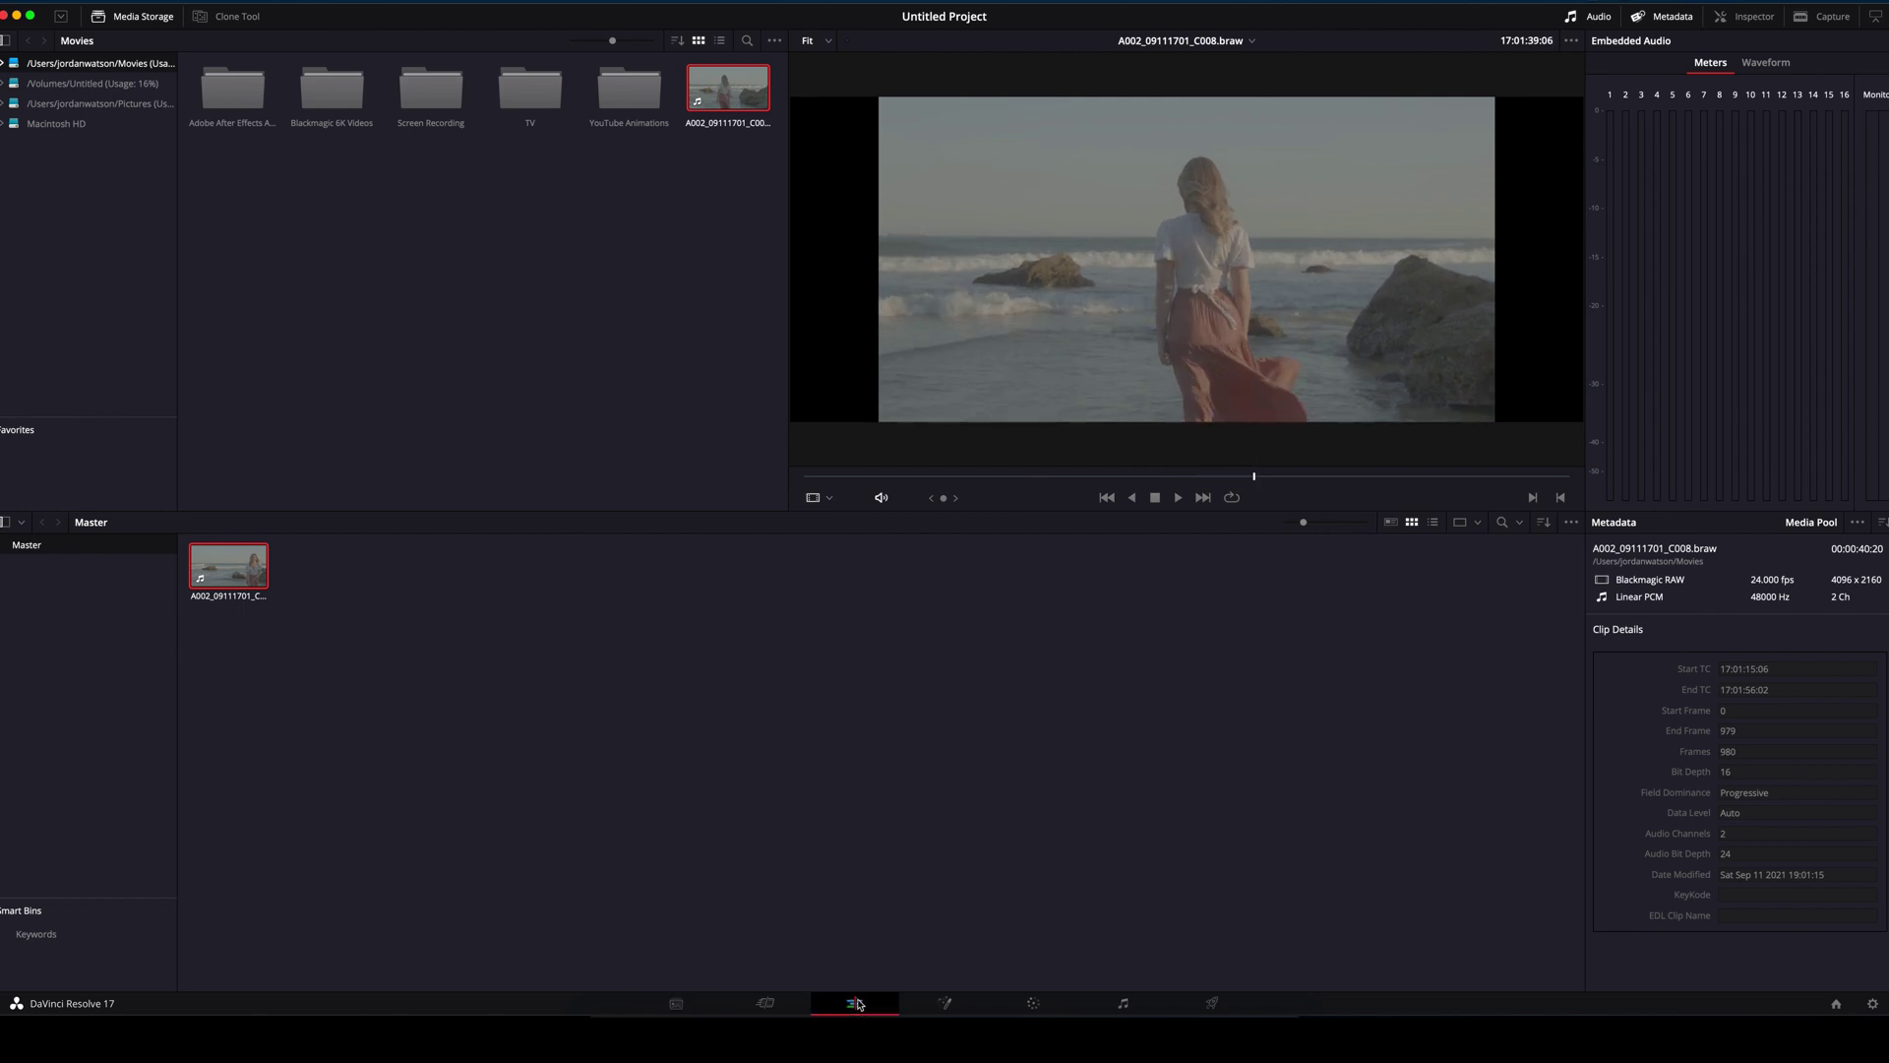
pyautogui.moveTo(144, 79); pyautogui.dragTo(882, 743)
pyautogui.click(1007, 738)
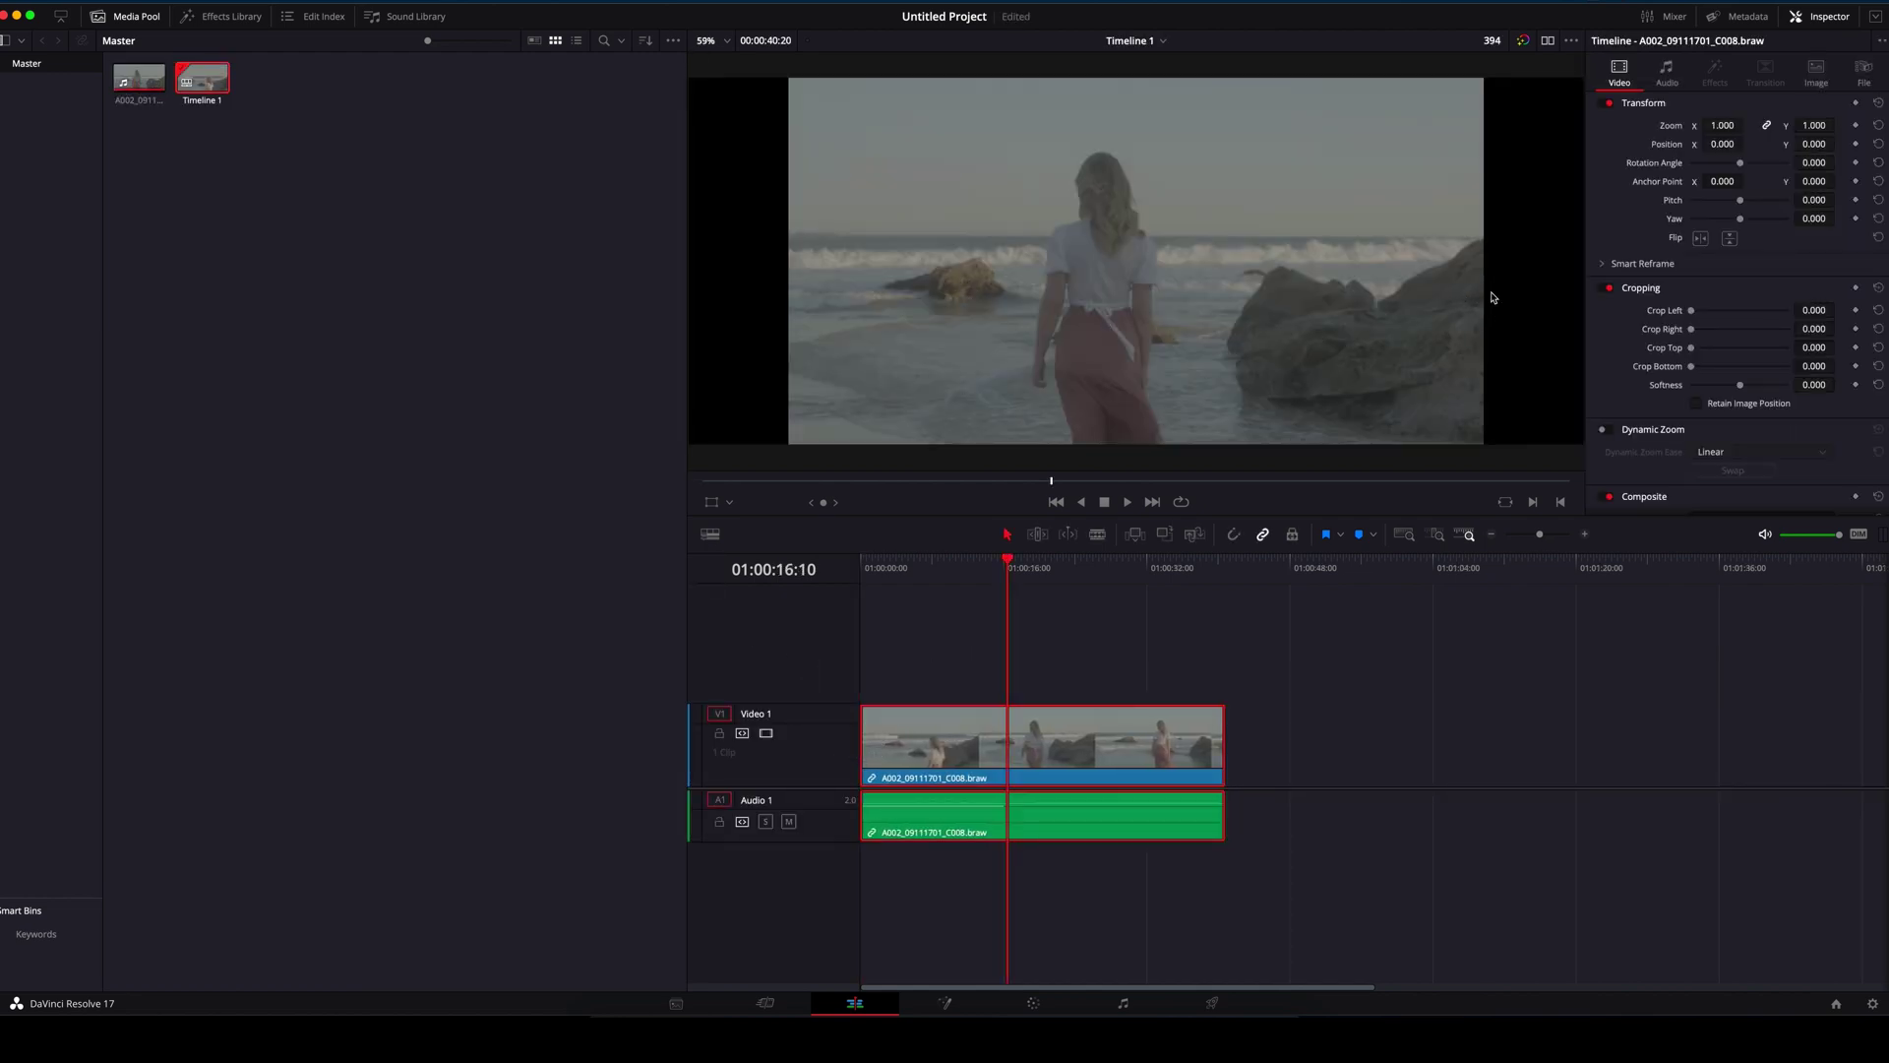
# Step: Set the clip's zoom to 1.3 and the viewer zoom to Fit
pyautogui.click(1728, 126)
pyautogui.write('1.3')
pyautogui.press('Return')
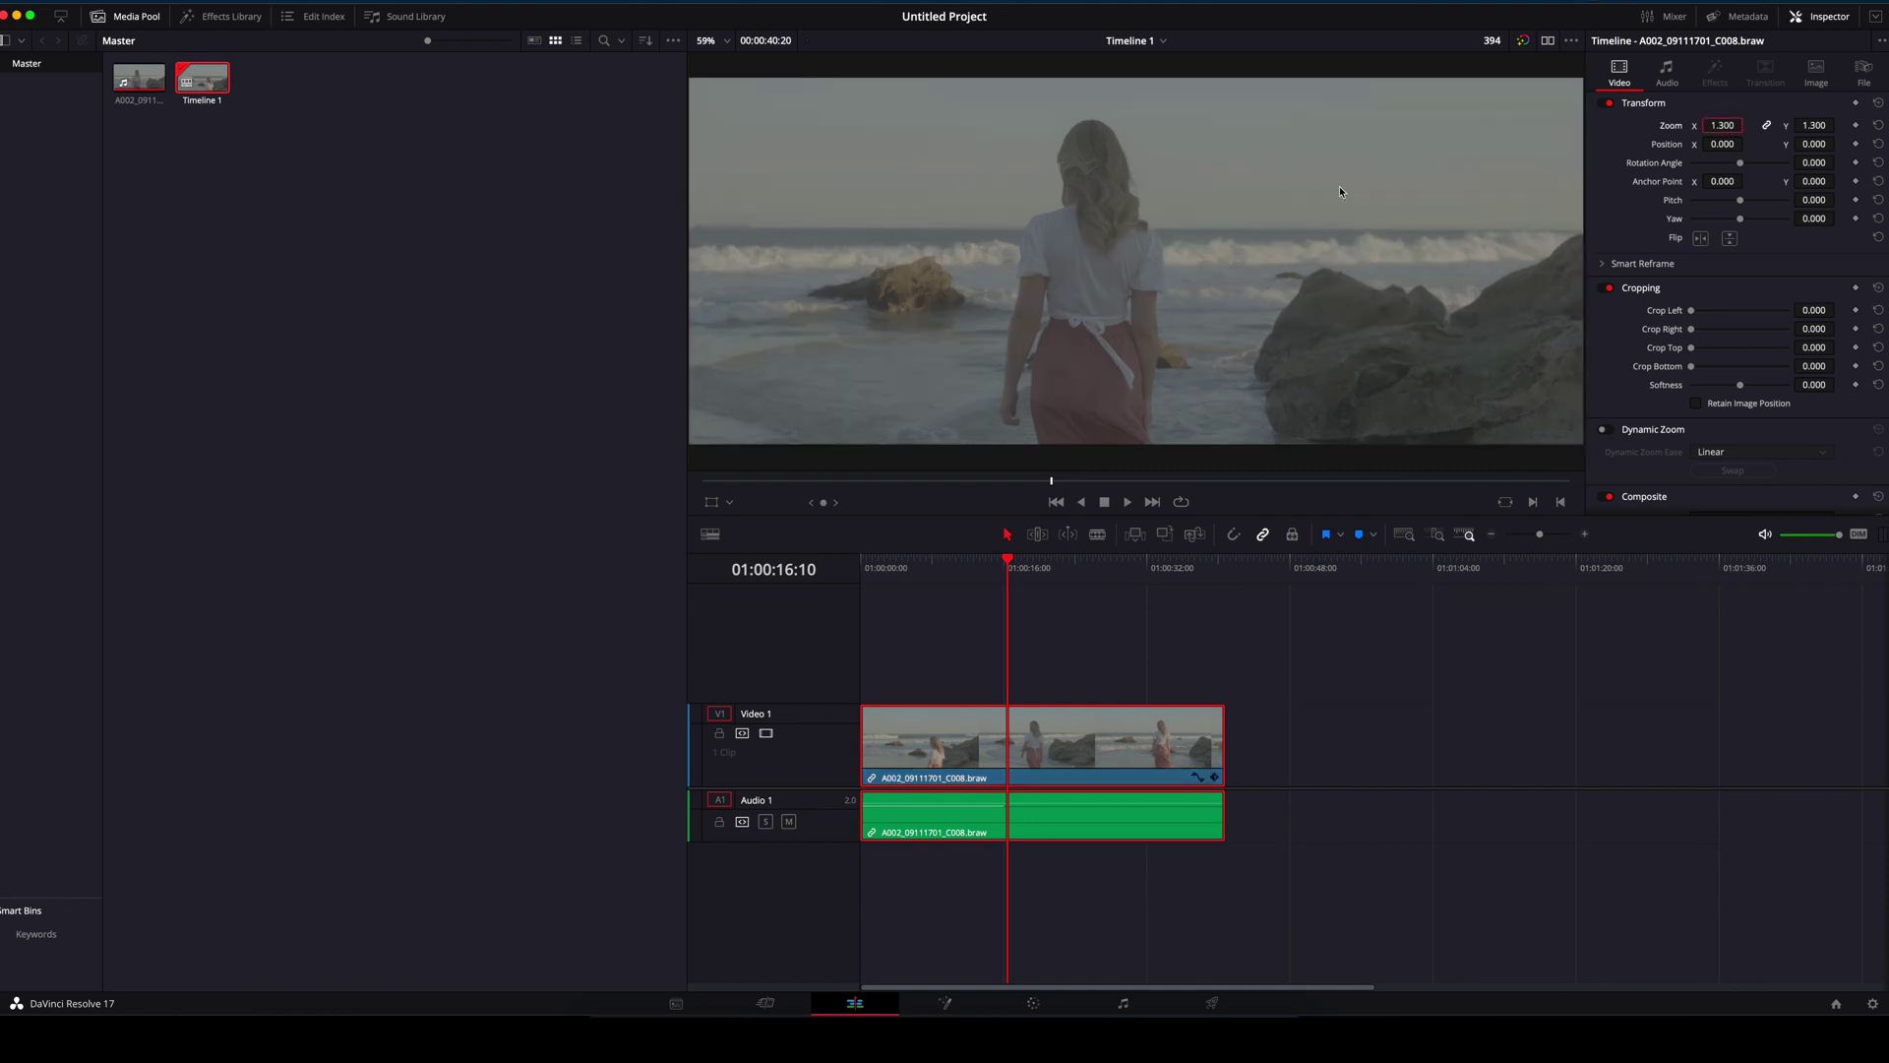
pyautogui.scroll(-2, 1340, 191)
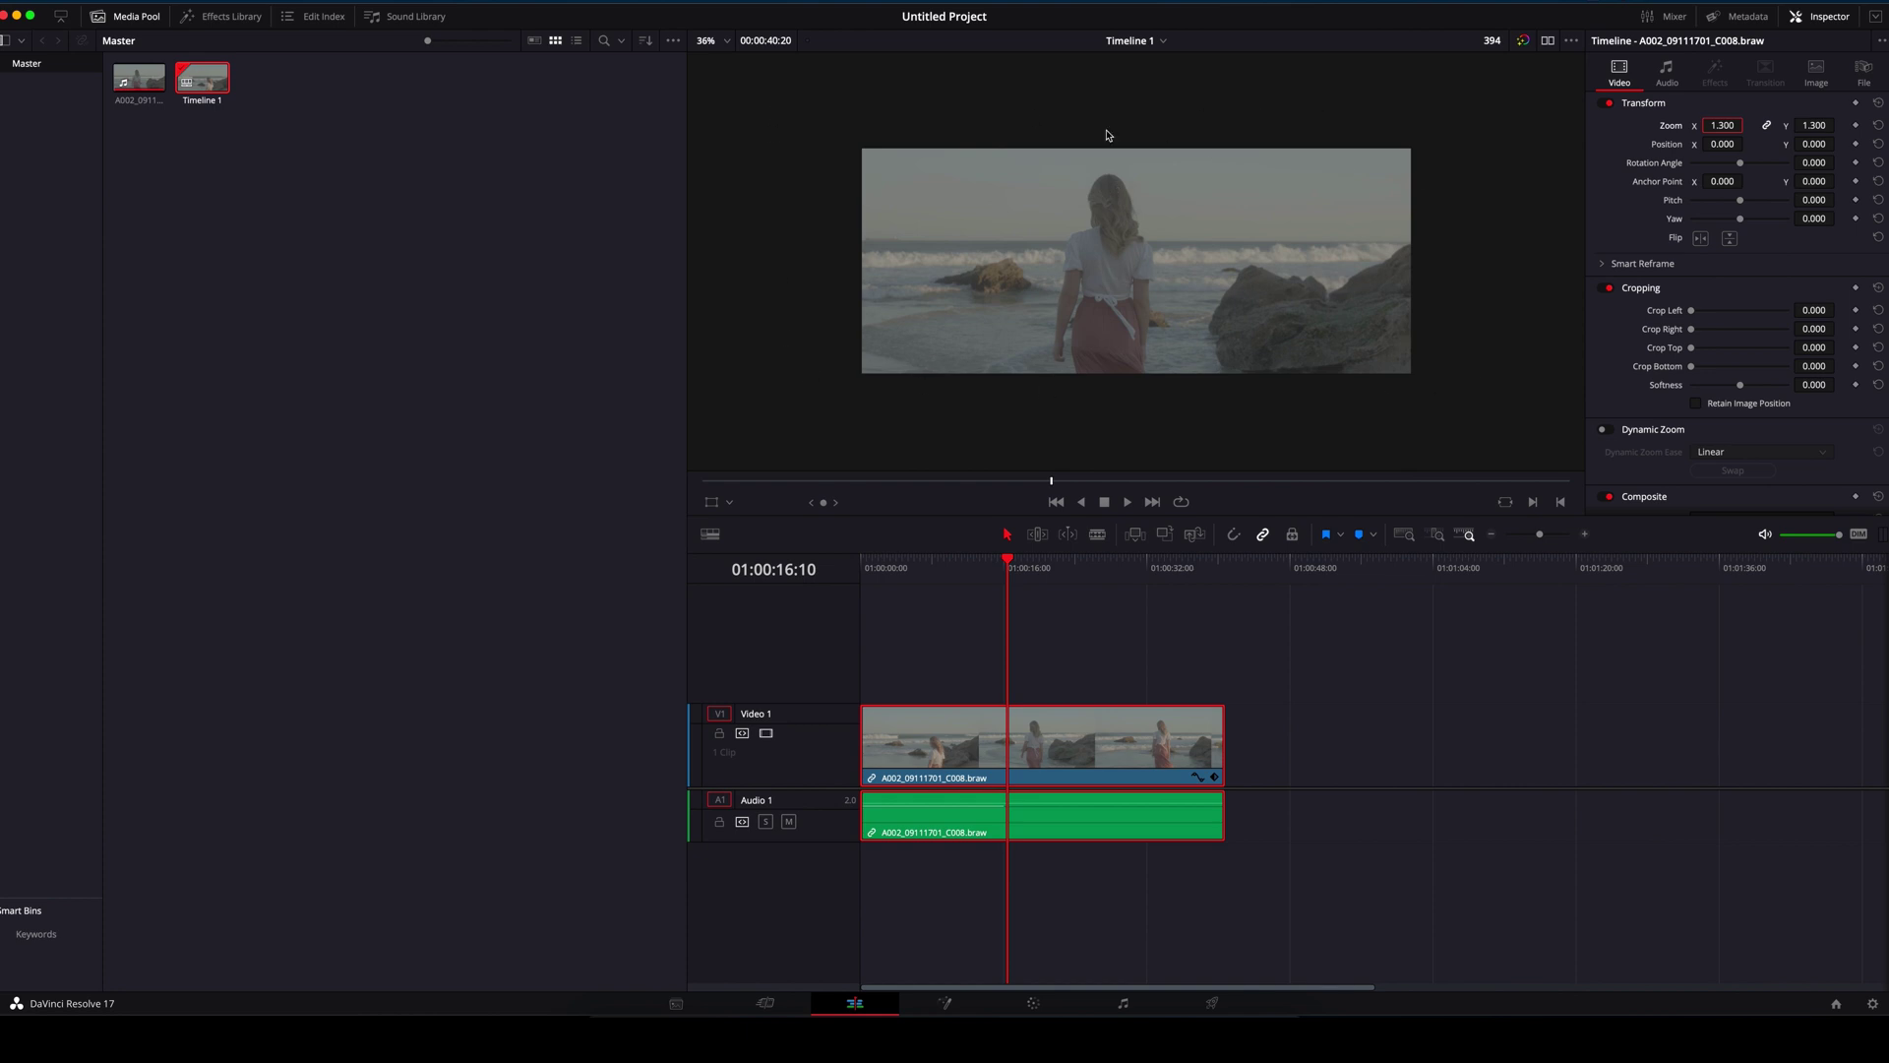
pyautogui.click(725, 41)
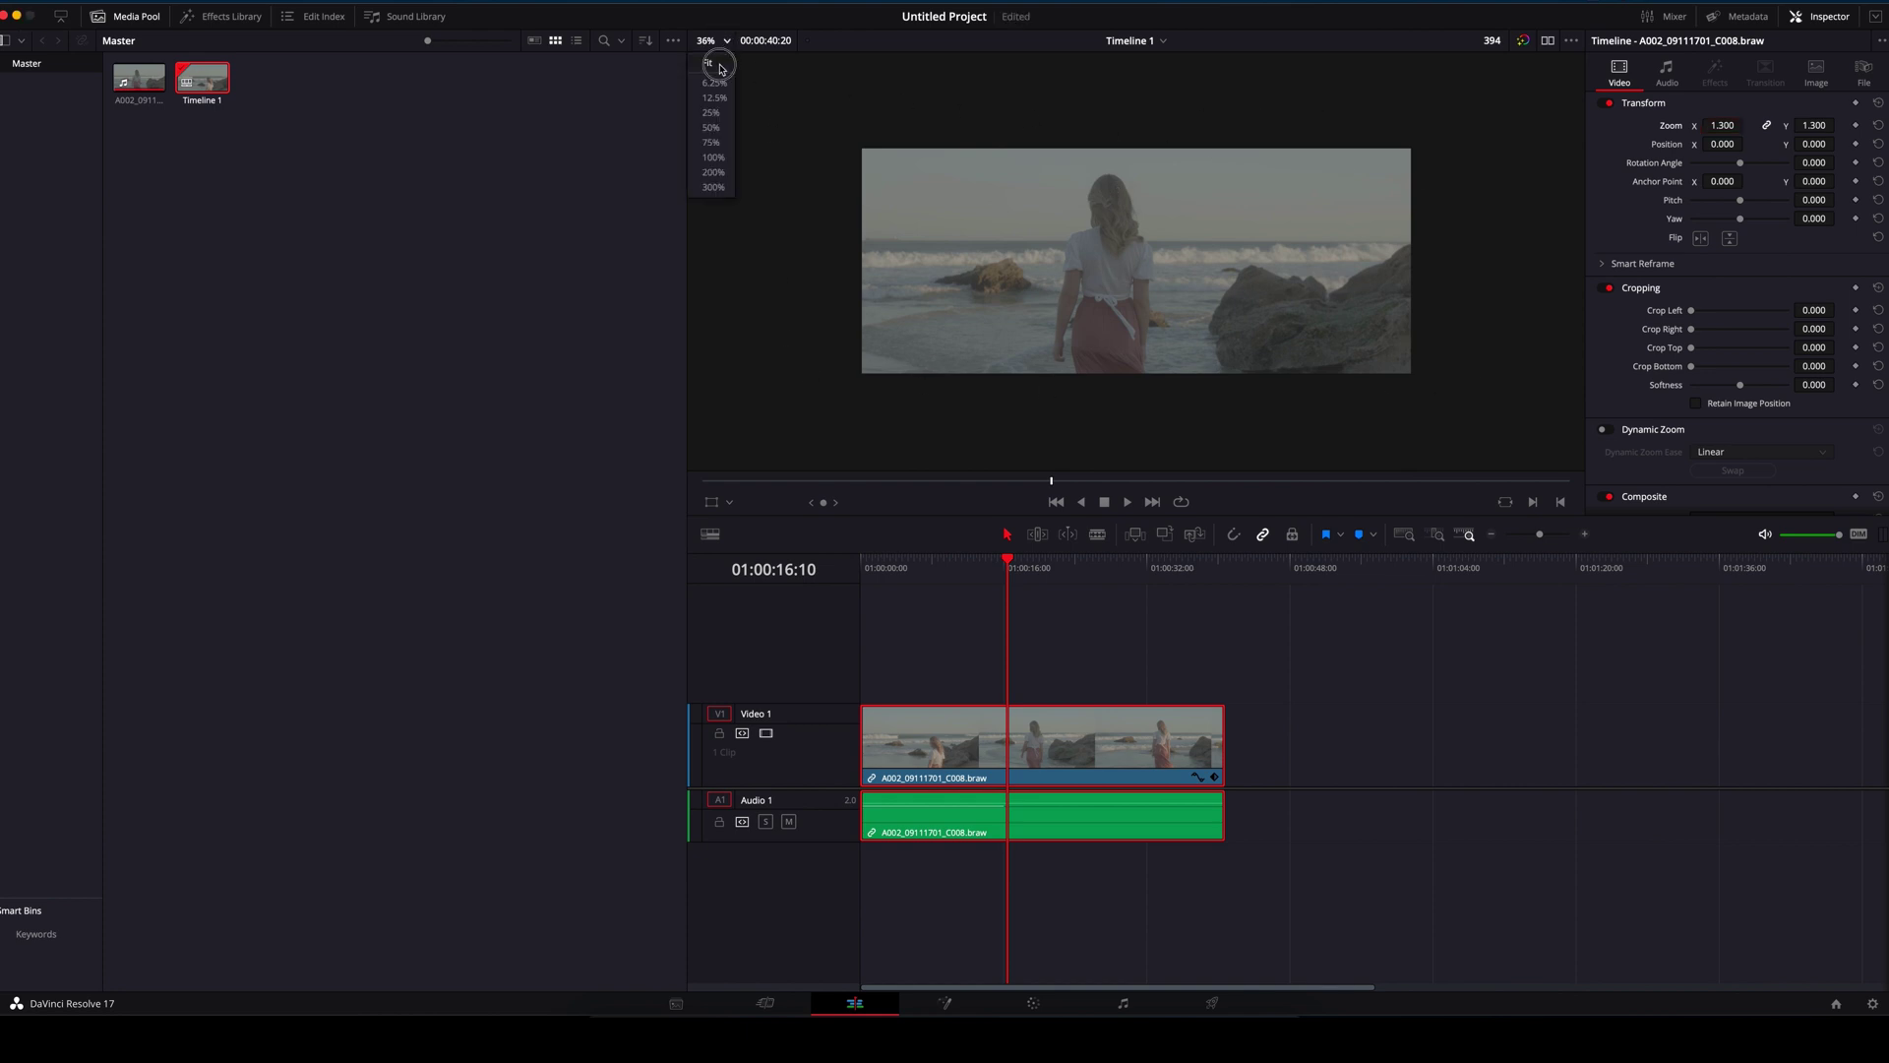
pyautogui.click(720, 65)
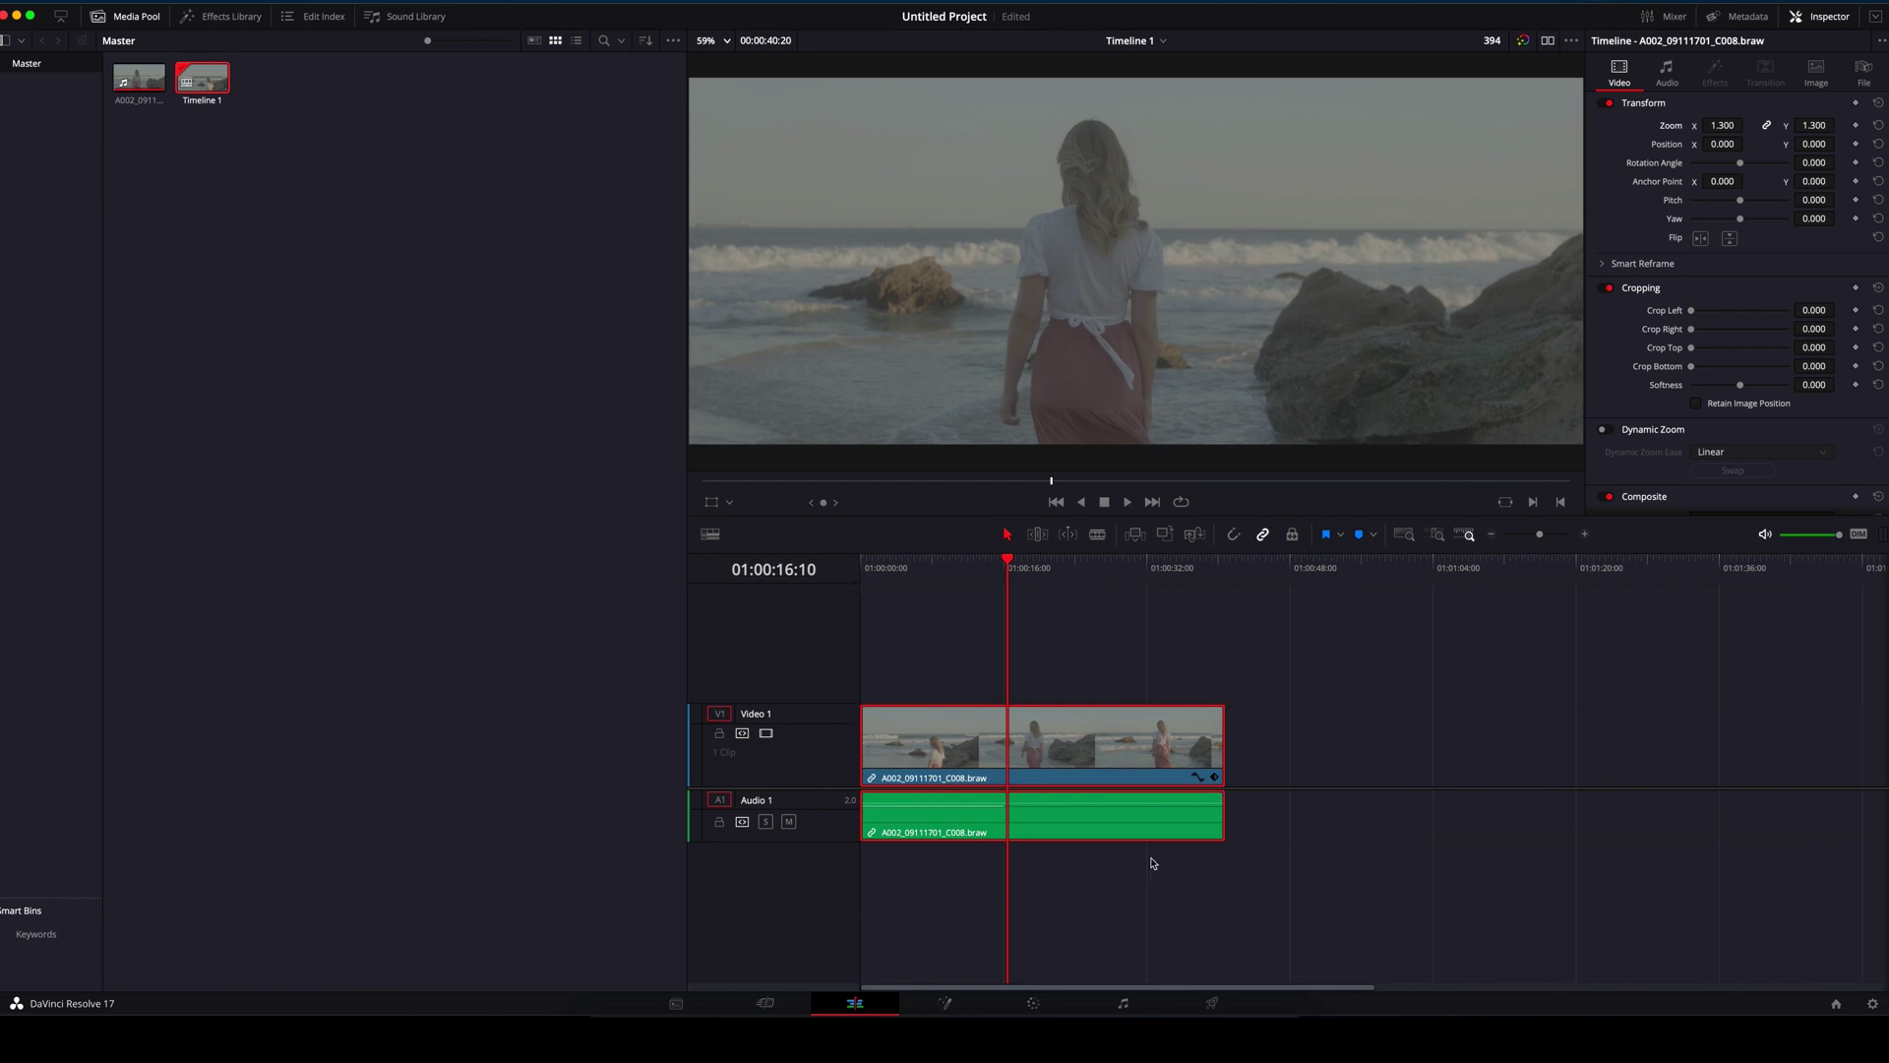
# Step: In the Color page Camera Raw panel, choose Decode Using Clip, Gen 5 colour science, and Highlight Recovery
pyautogui.click(1033, 1003)
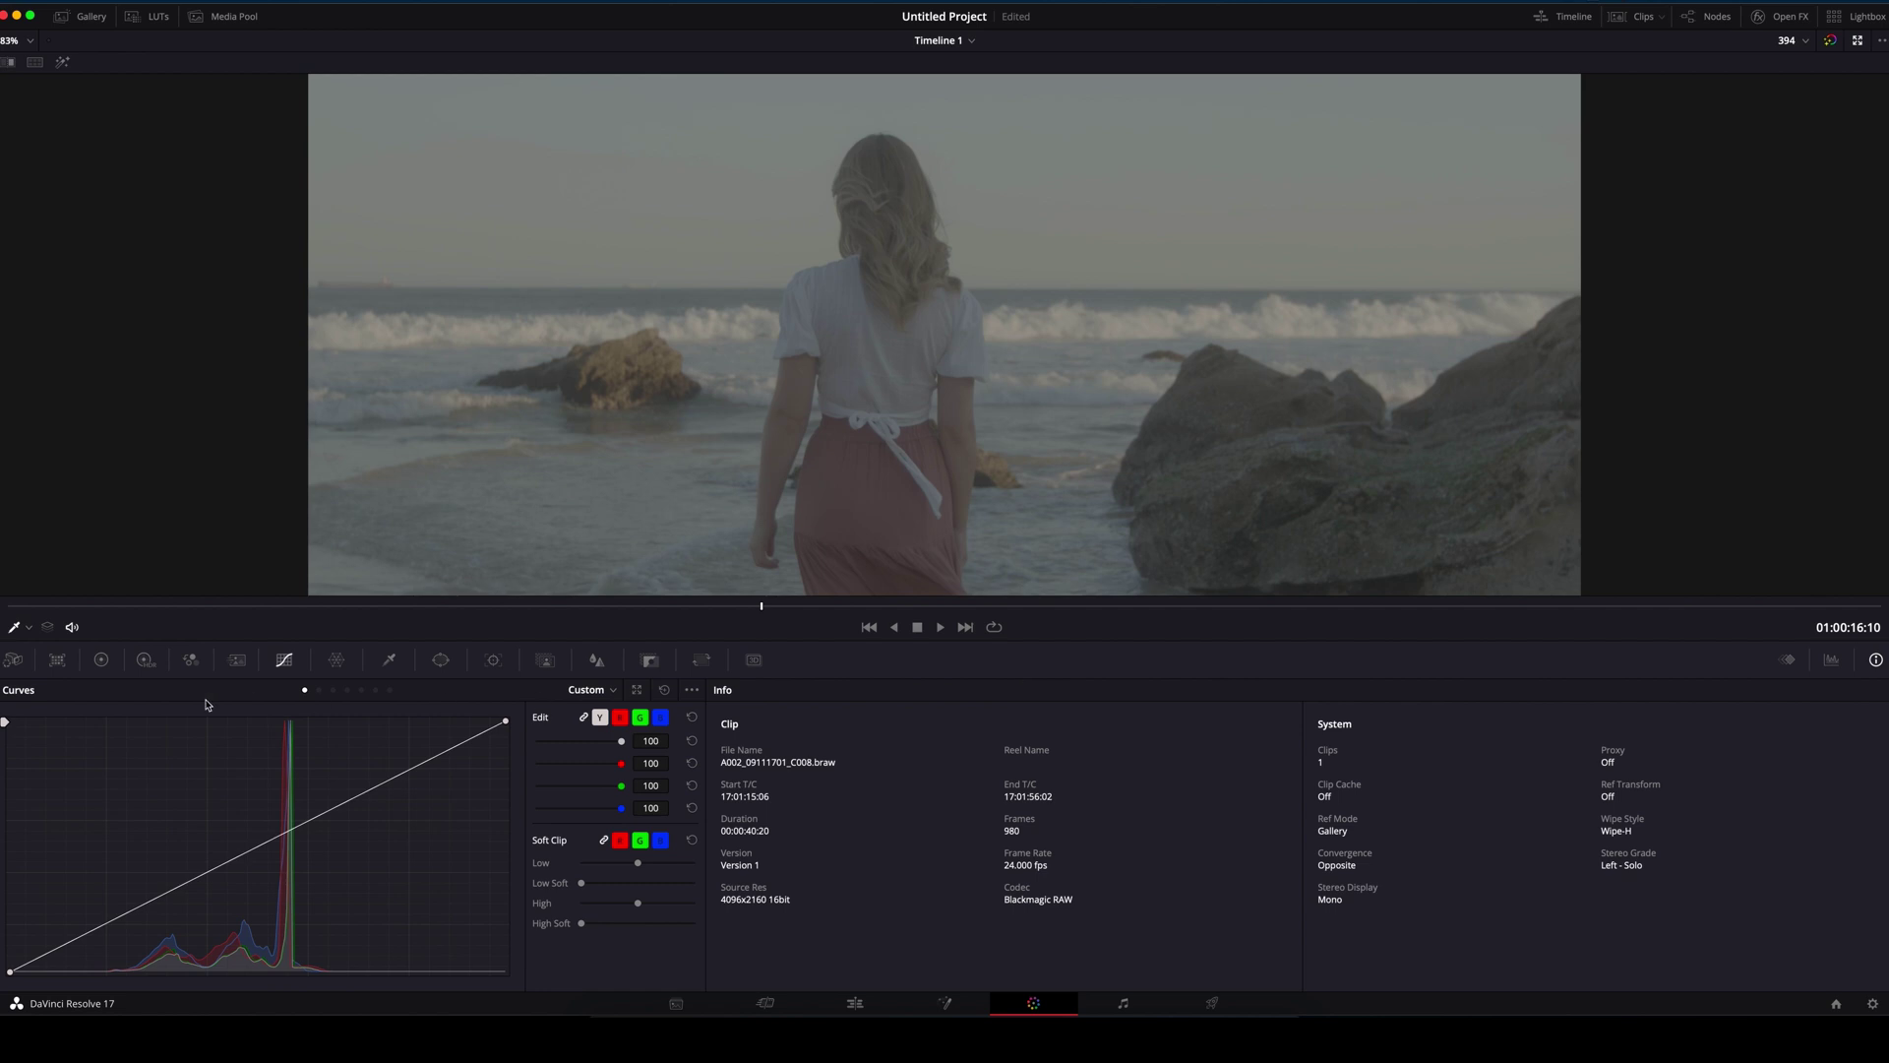
pyautogui.click(14, 660)
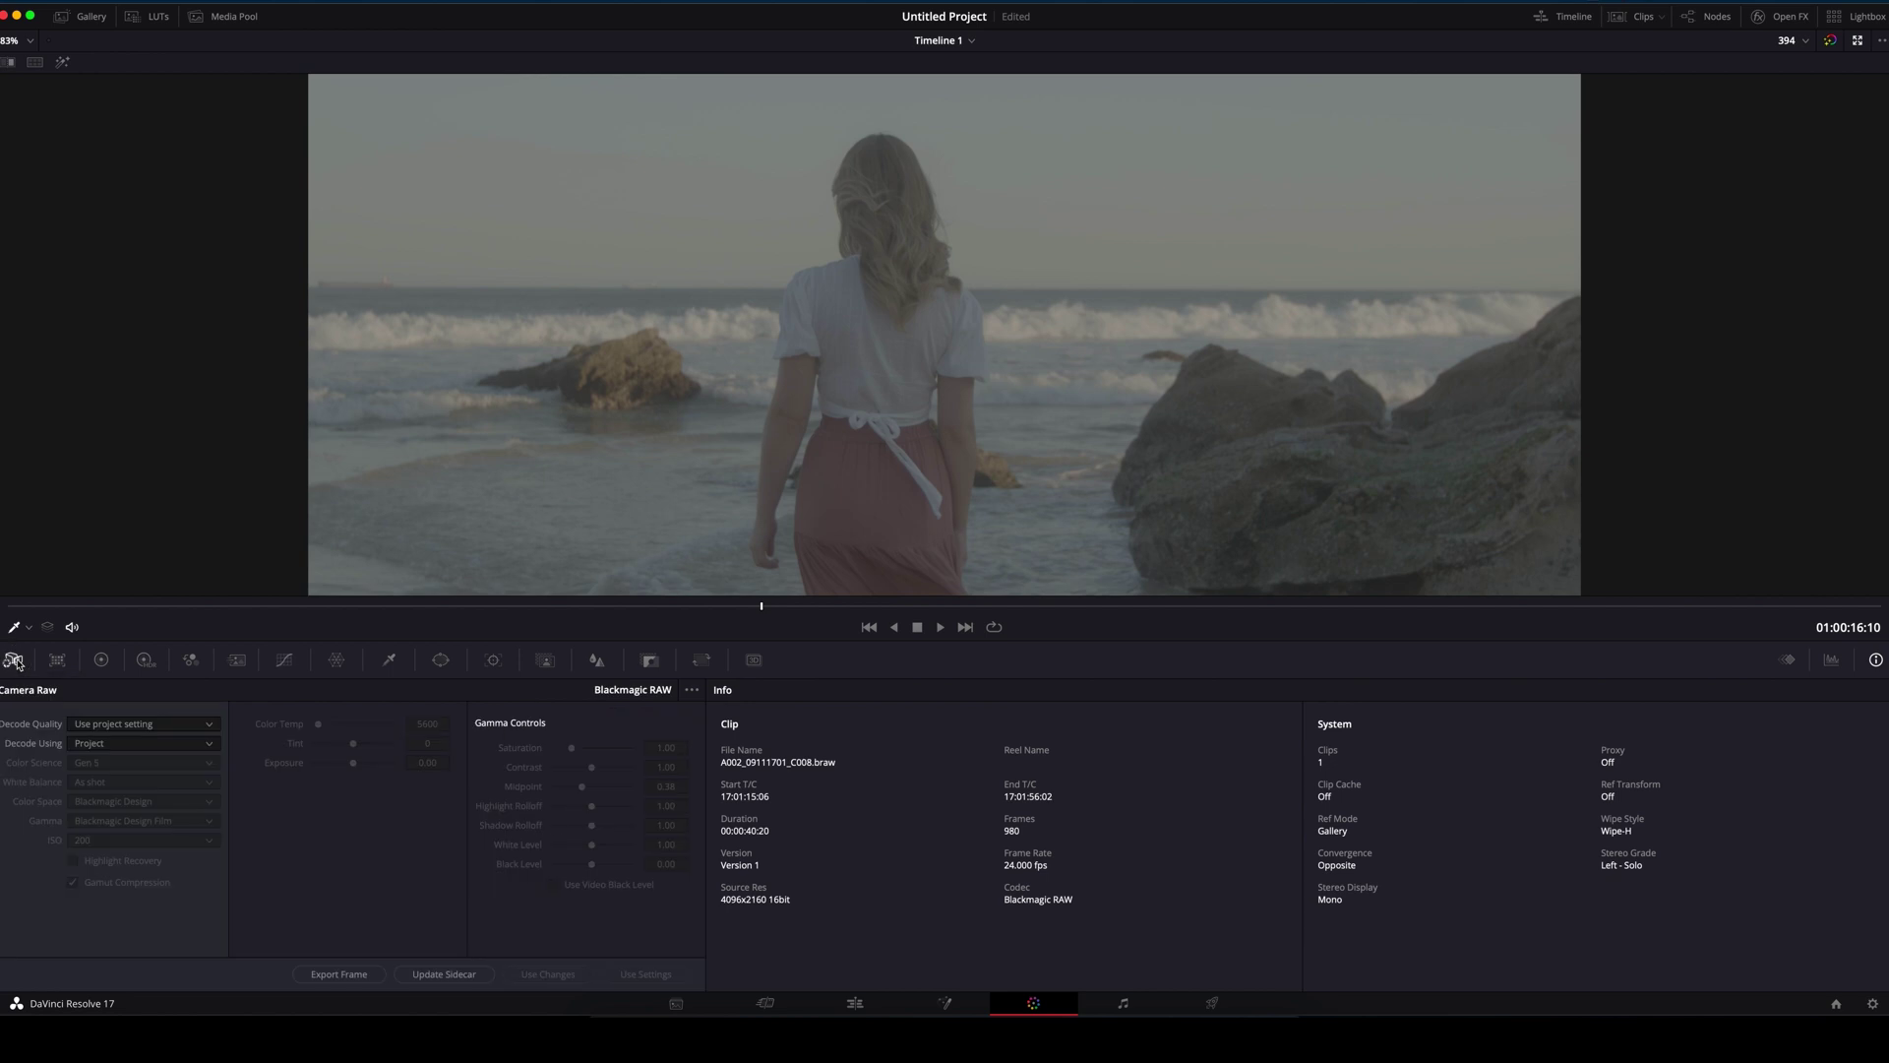
pyautogui.click(204, 745)
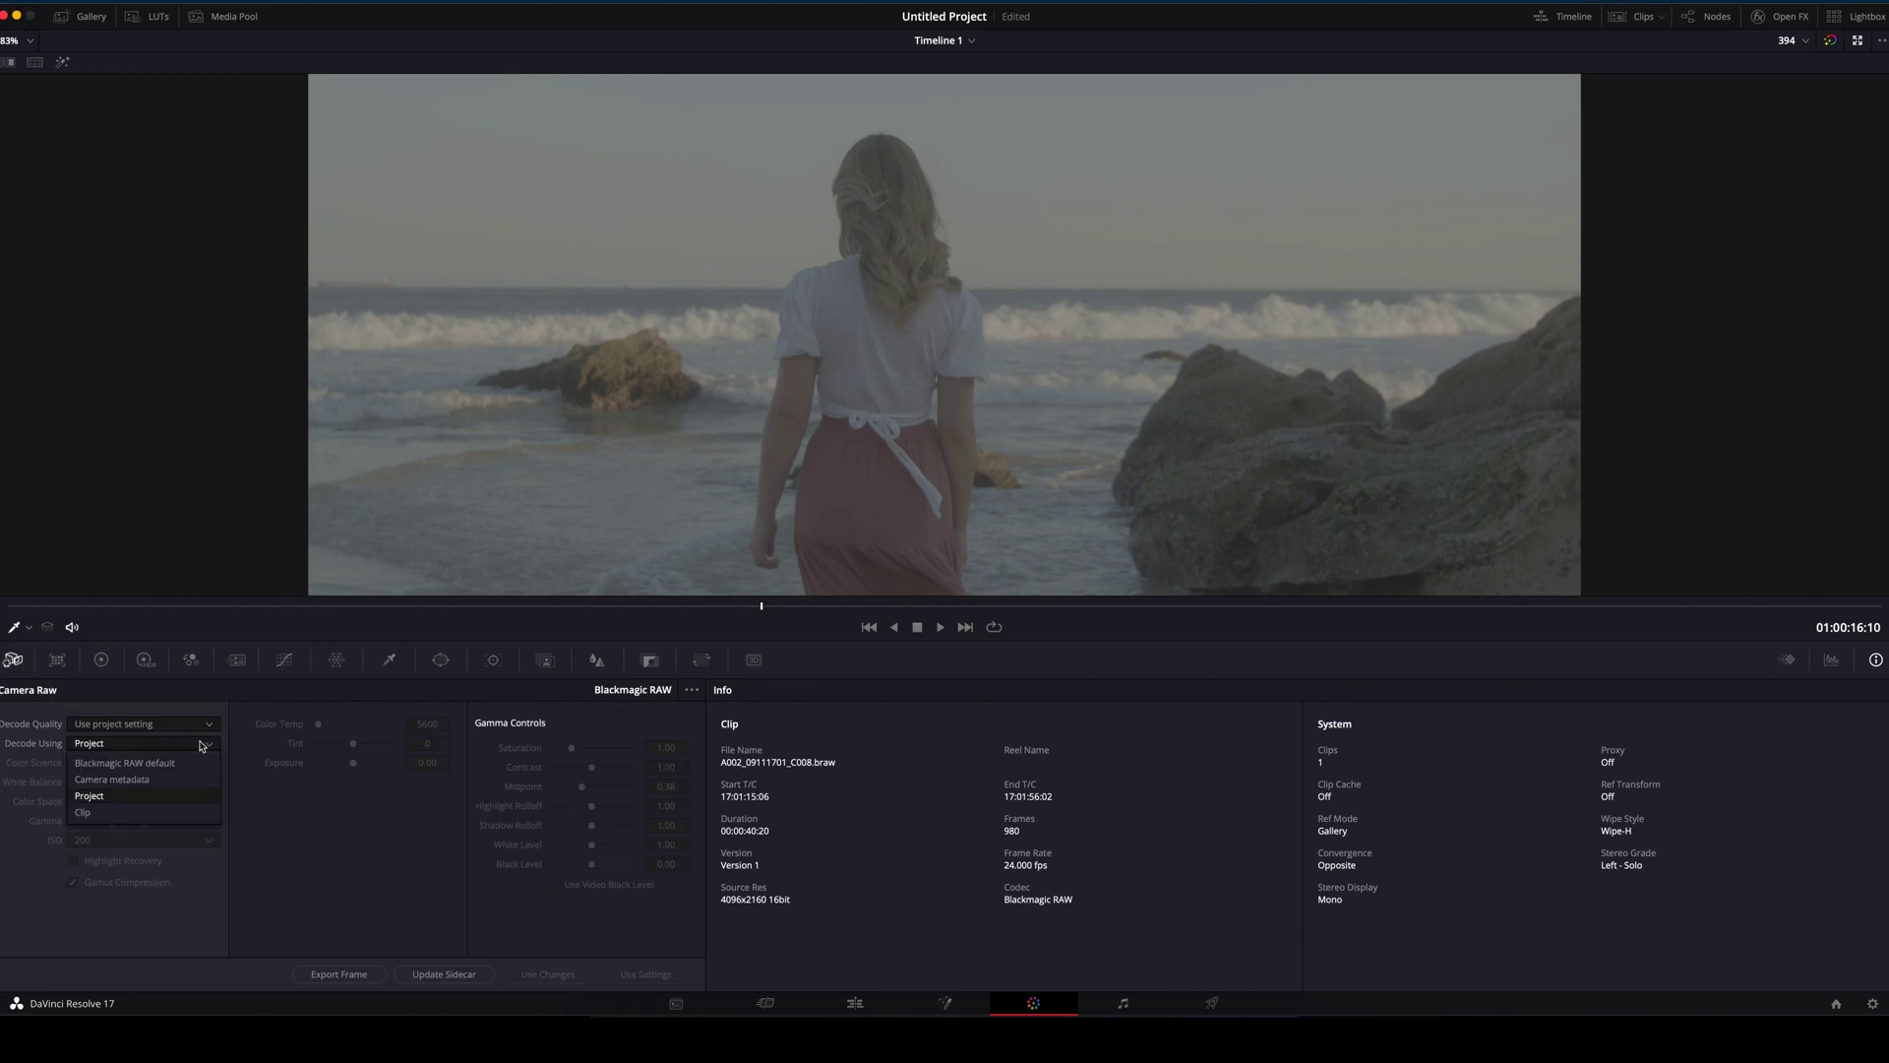
pyautogui.click(170, 811)
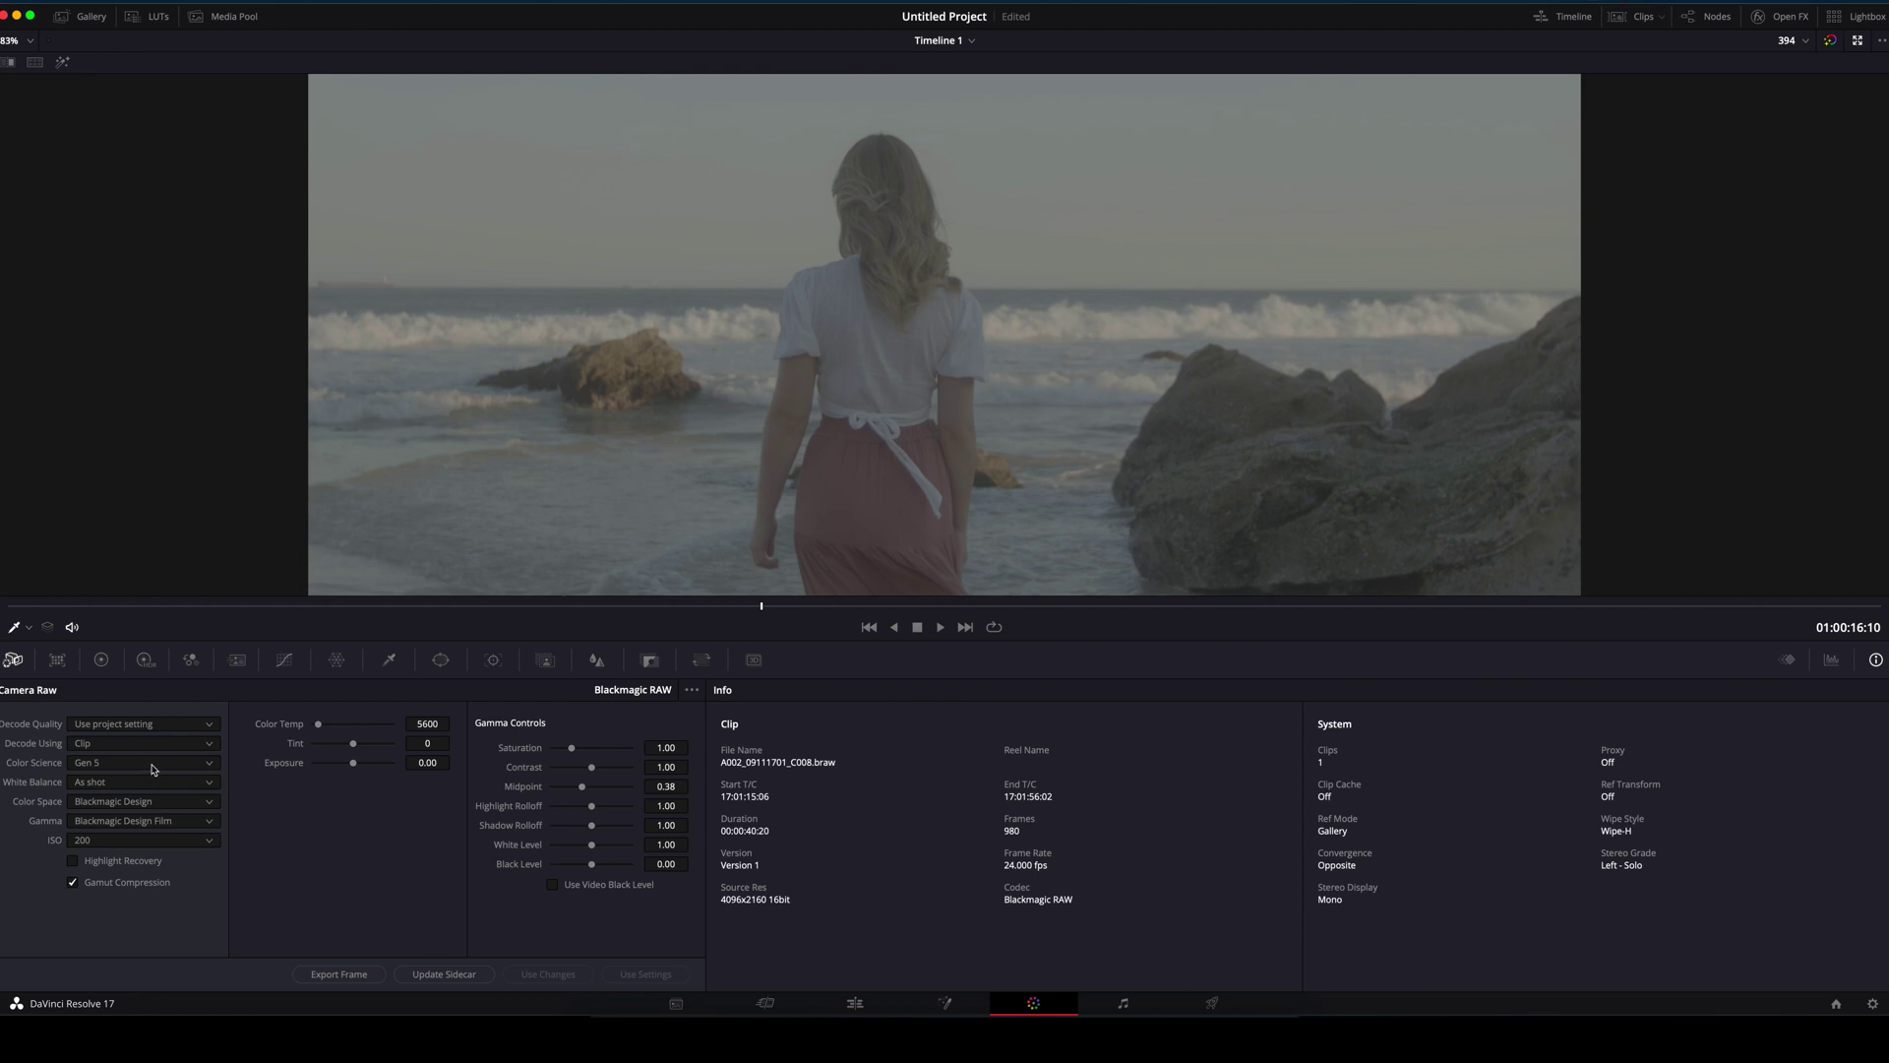
pyautogui.click(154, 765)
pyautogui.click(120, 803)
pyautogui.click(77, 864)
# Step: Import 'P6K2Alexa Gen5 BMD Film PowerGrade V1.dpx' into the Gallery as a still
pyautogui.click(1857, 40)
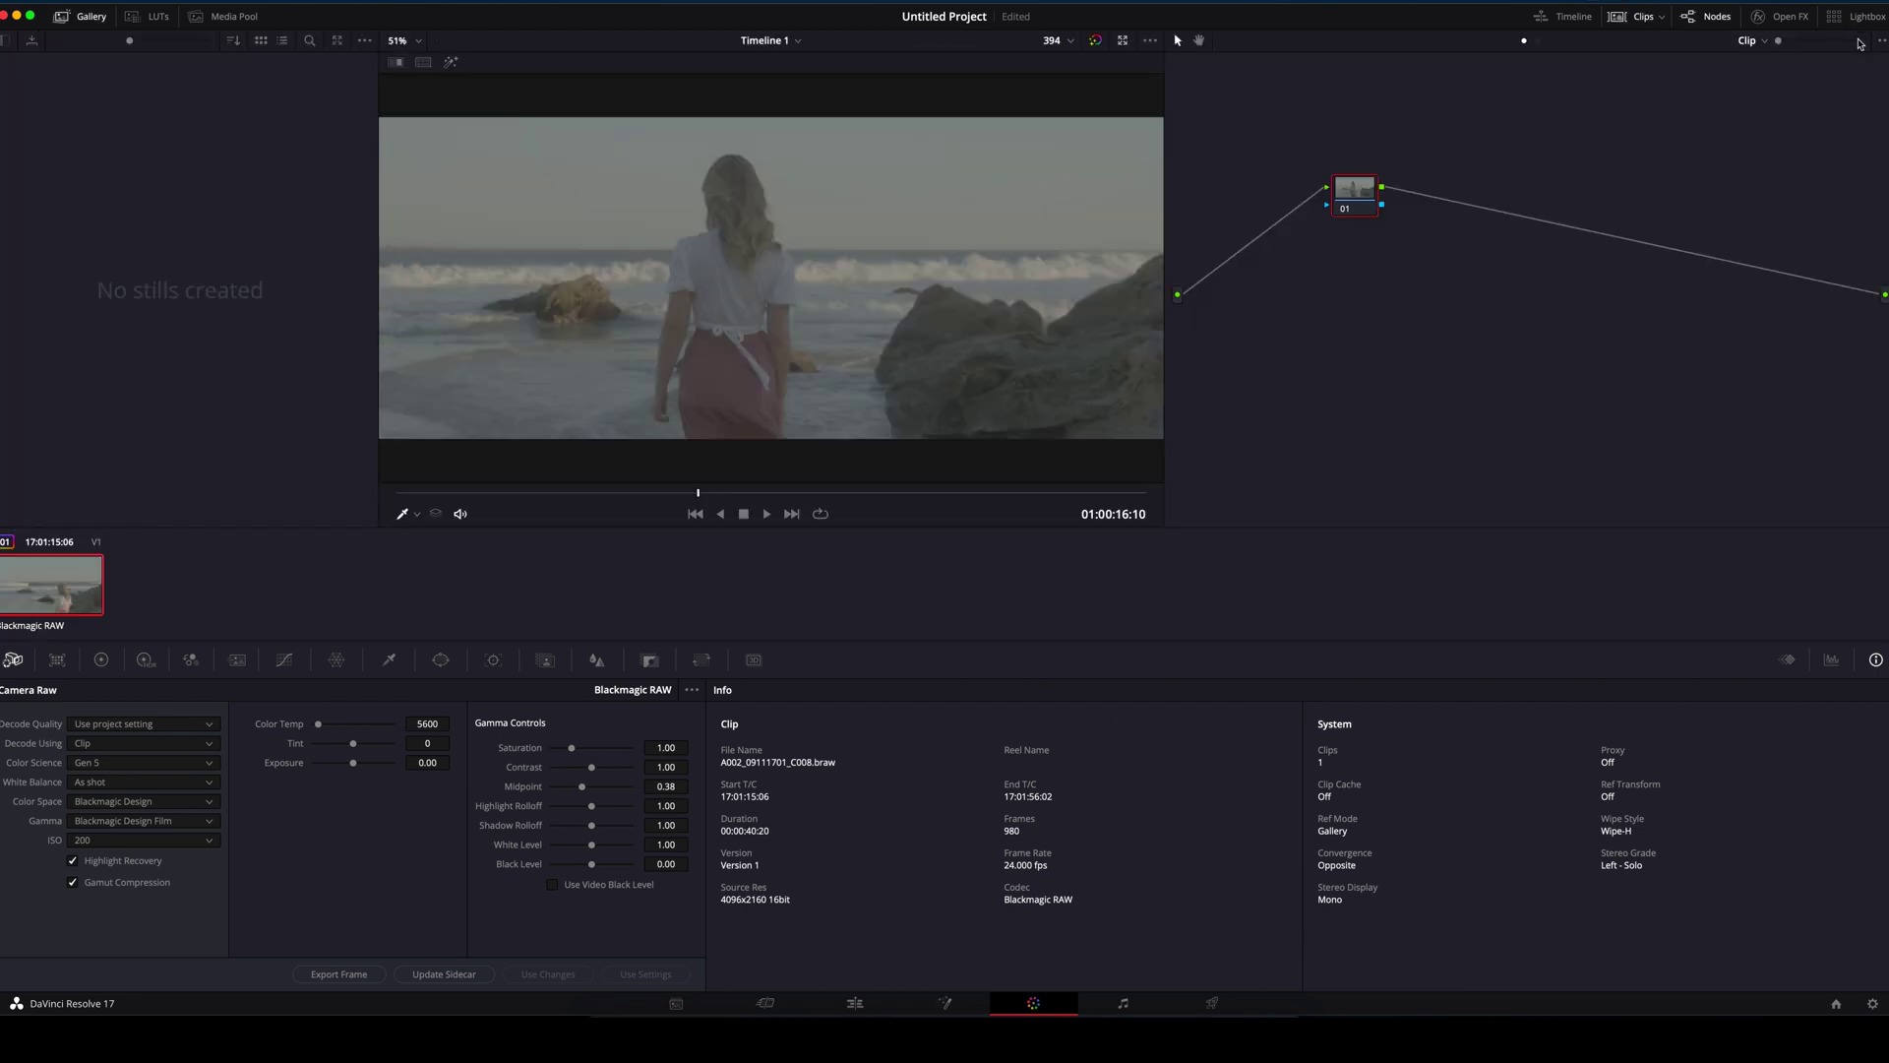
pyautogui.rightClick(110, 135)
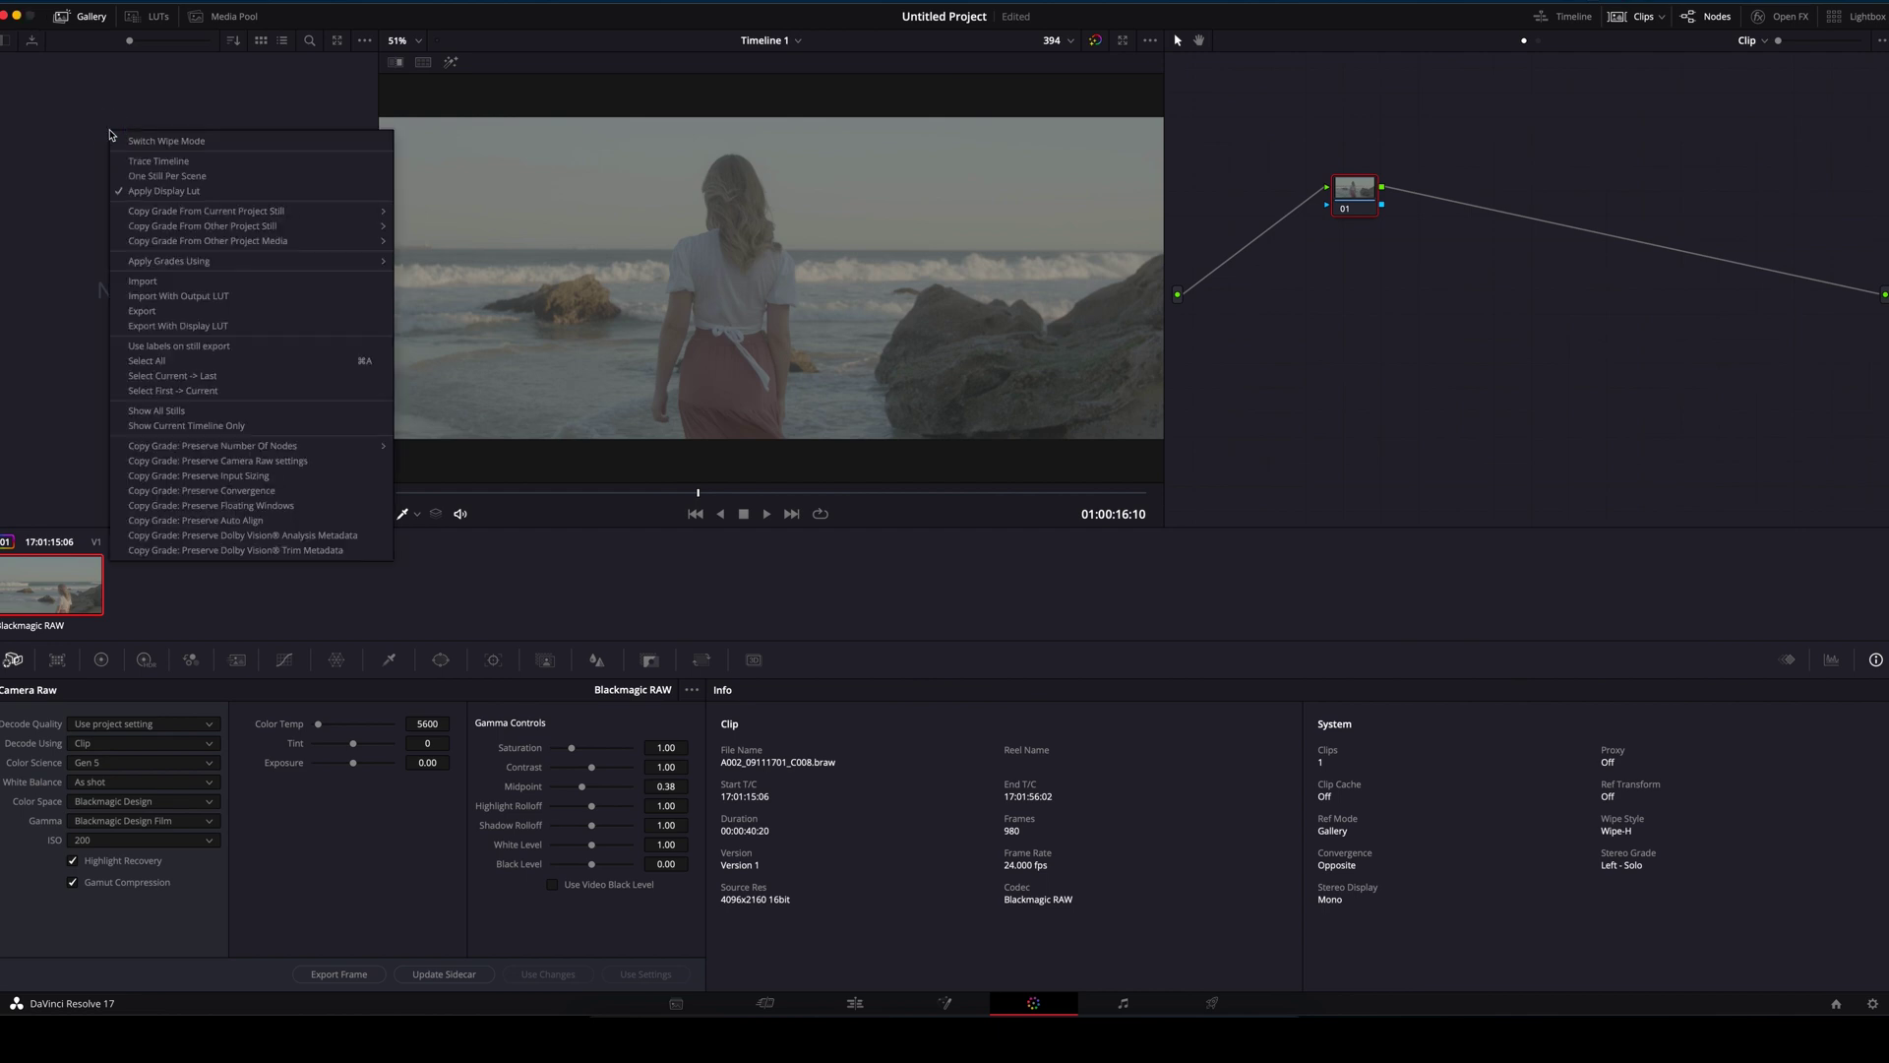
pyautogui.click(154, 284)
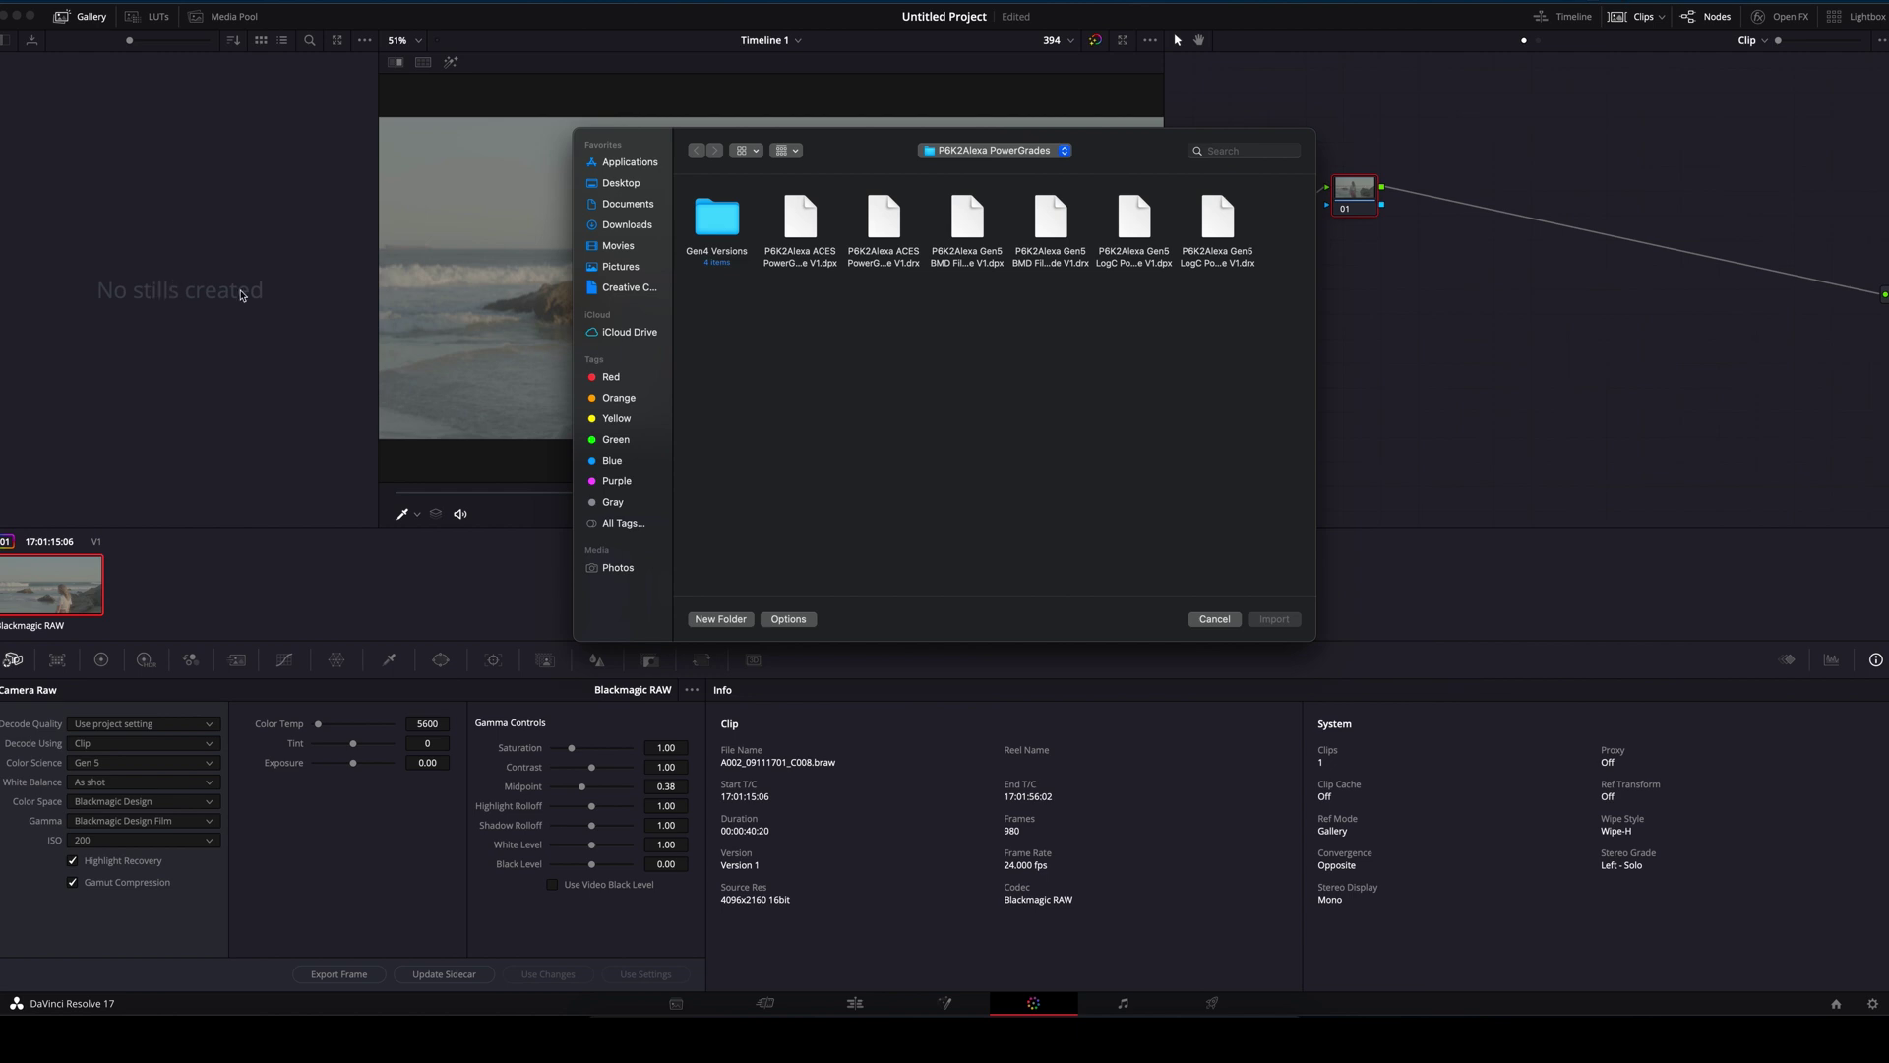
pyautogui.click(969, 224)
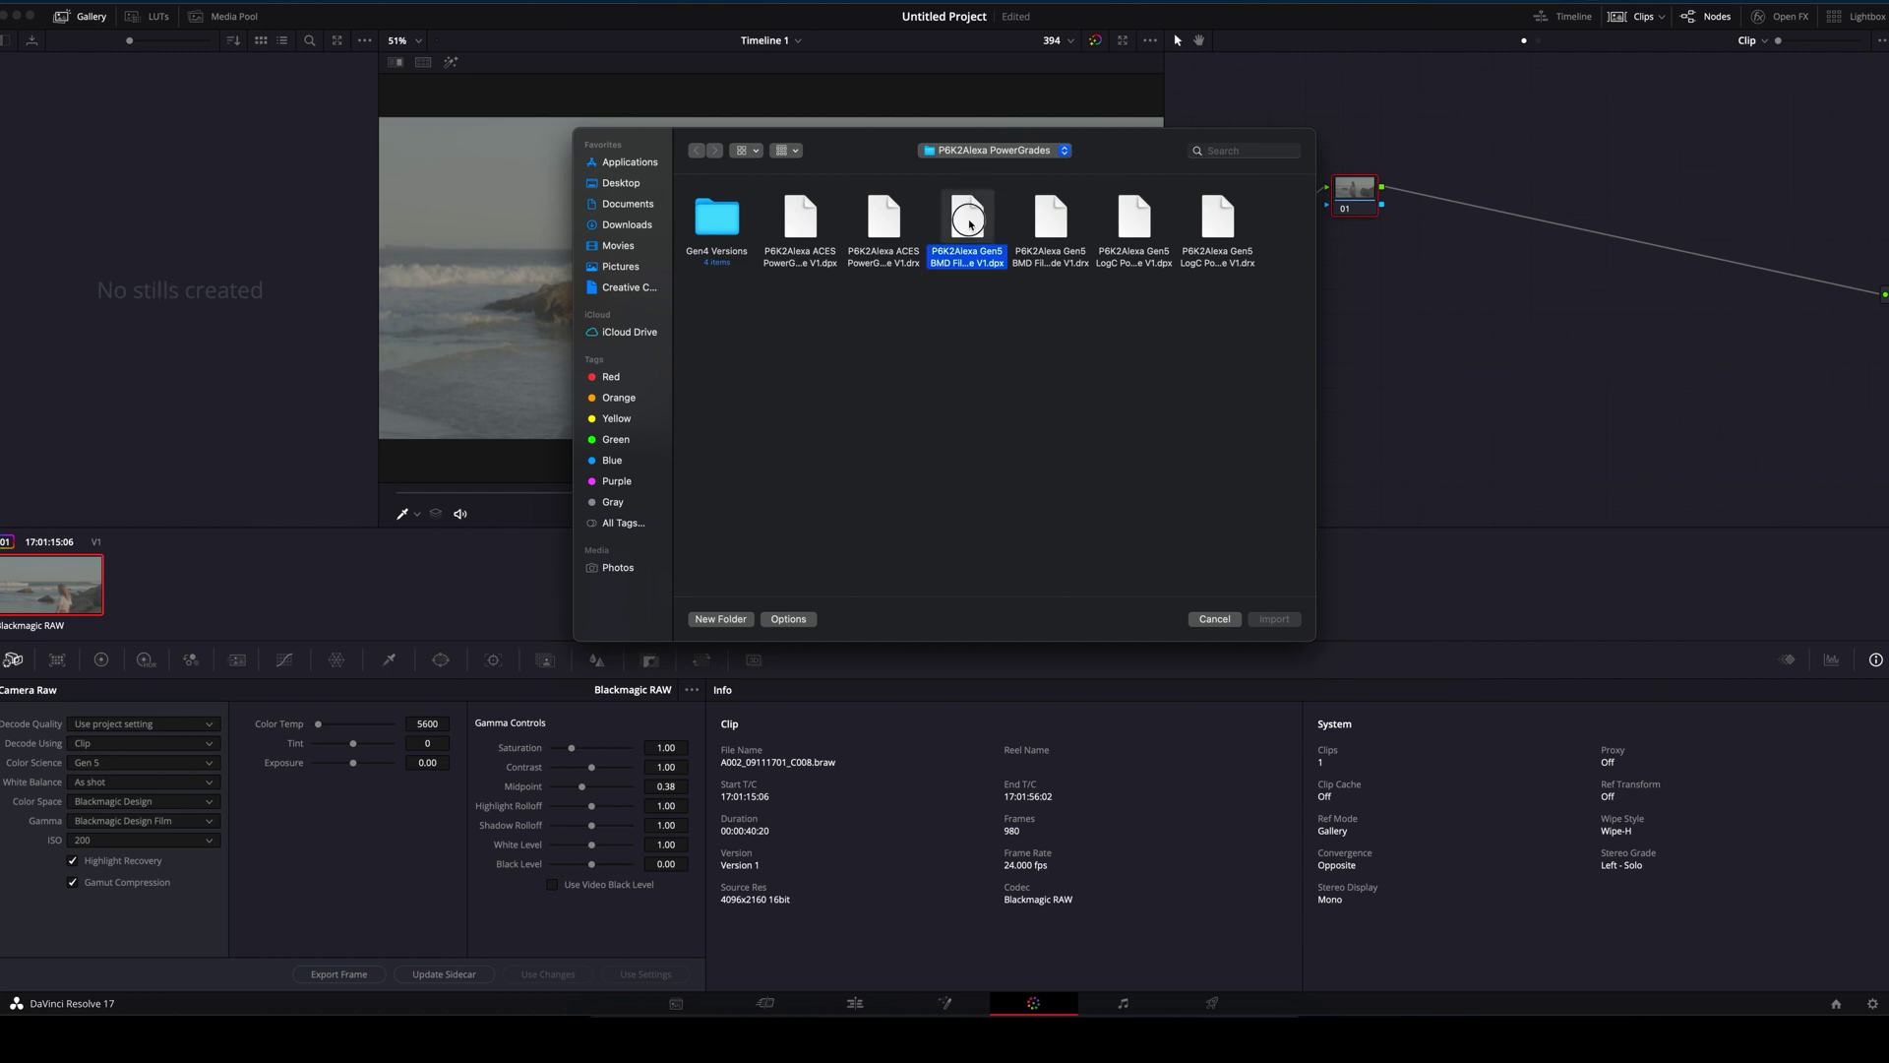
pyautogui.click(997, 261)
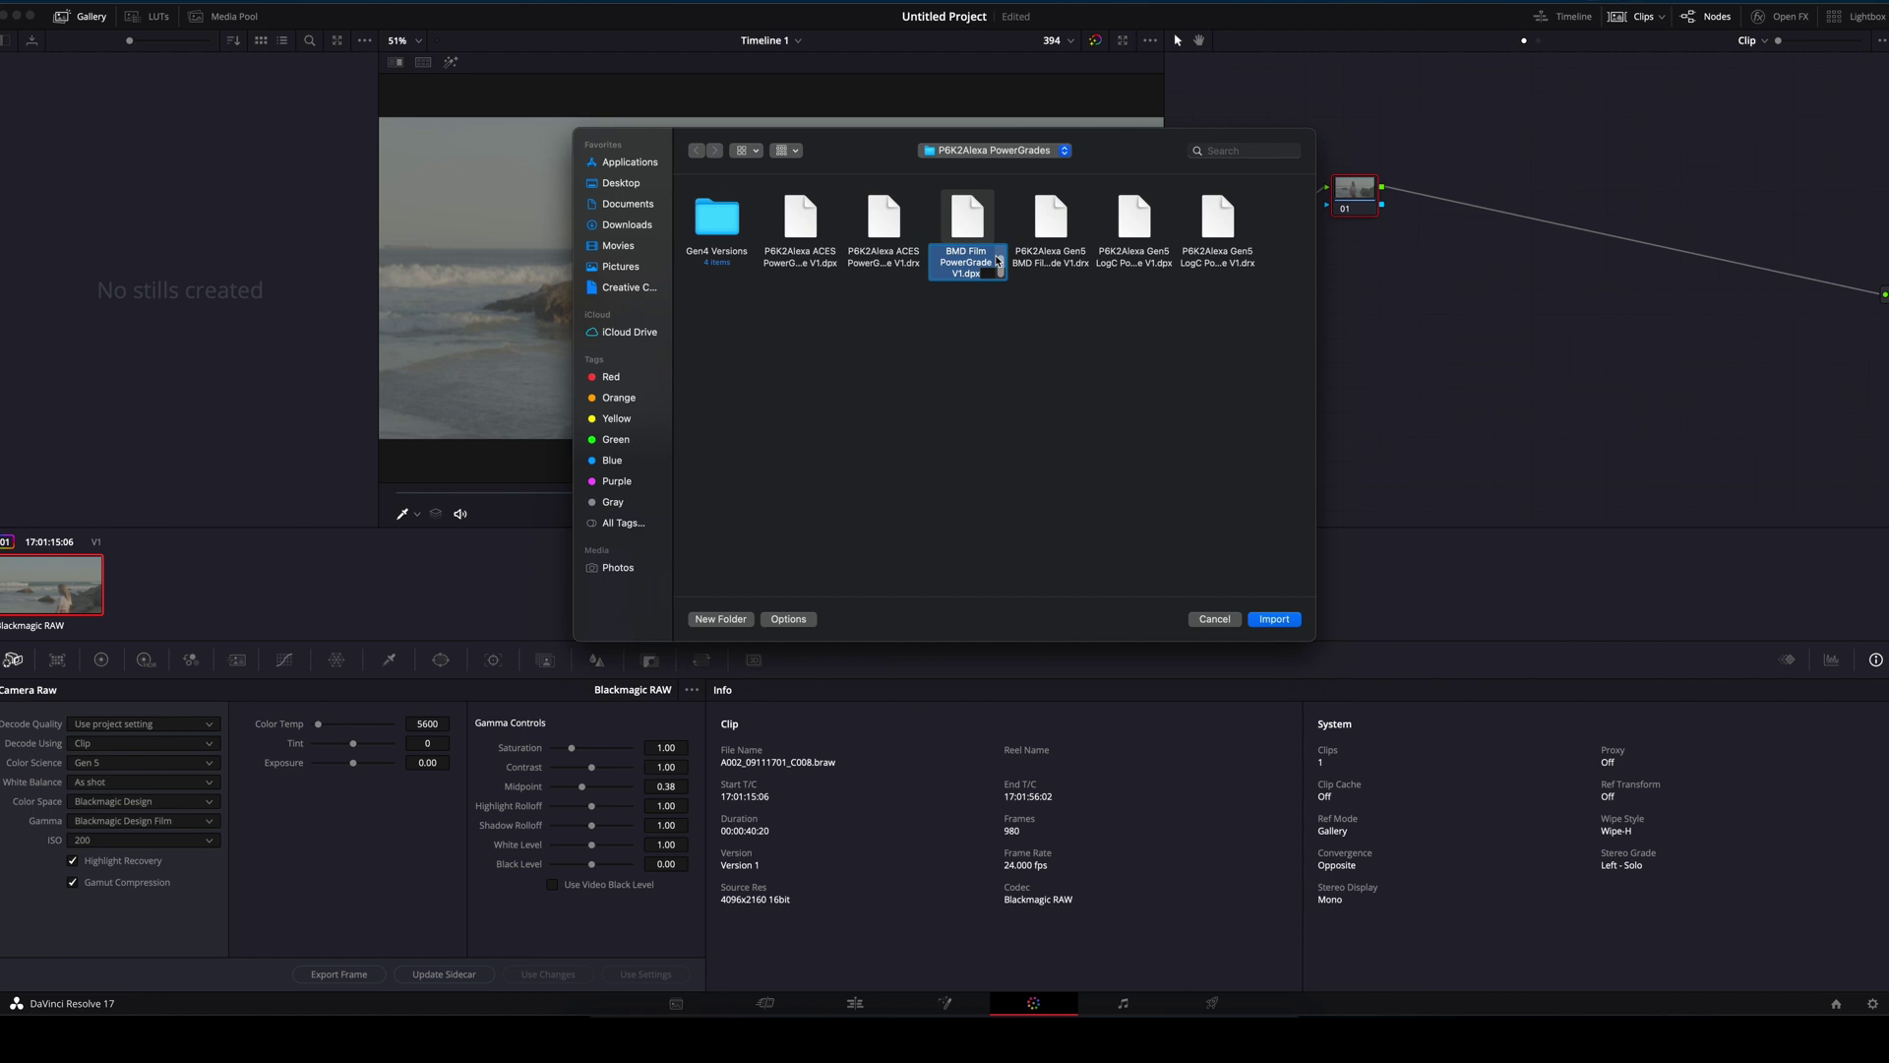
pyautogui.click(1001, 308)
pyautogui.click(971, 214)
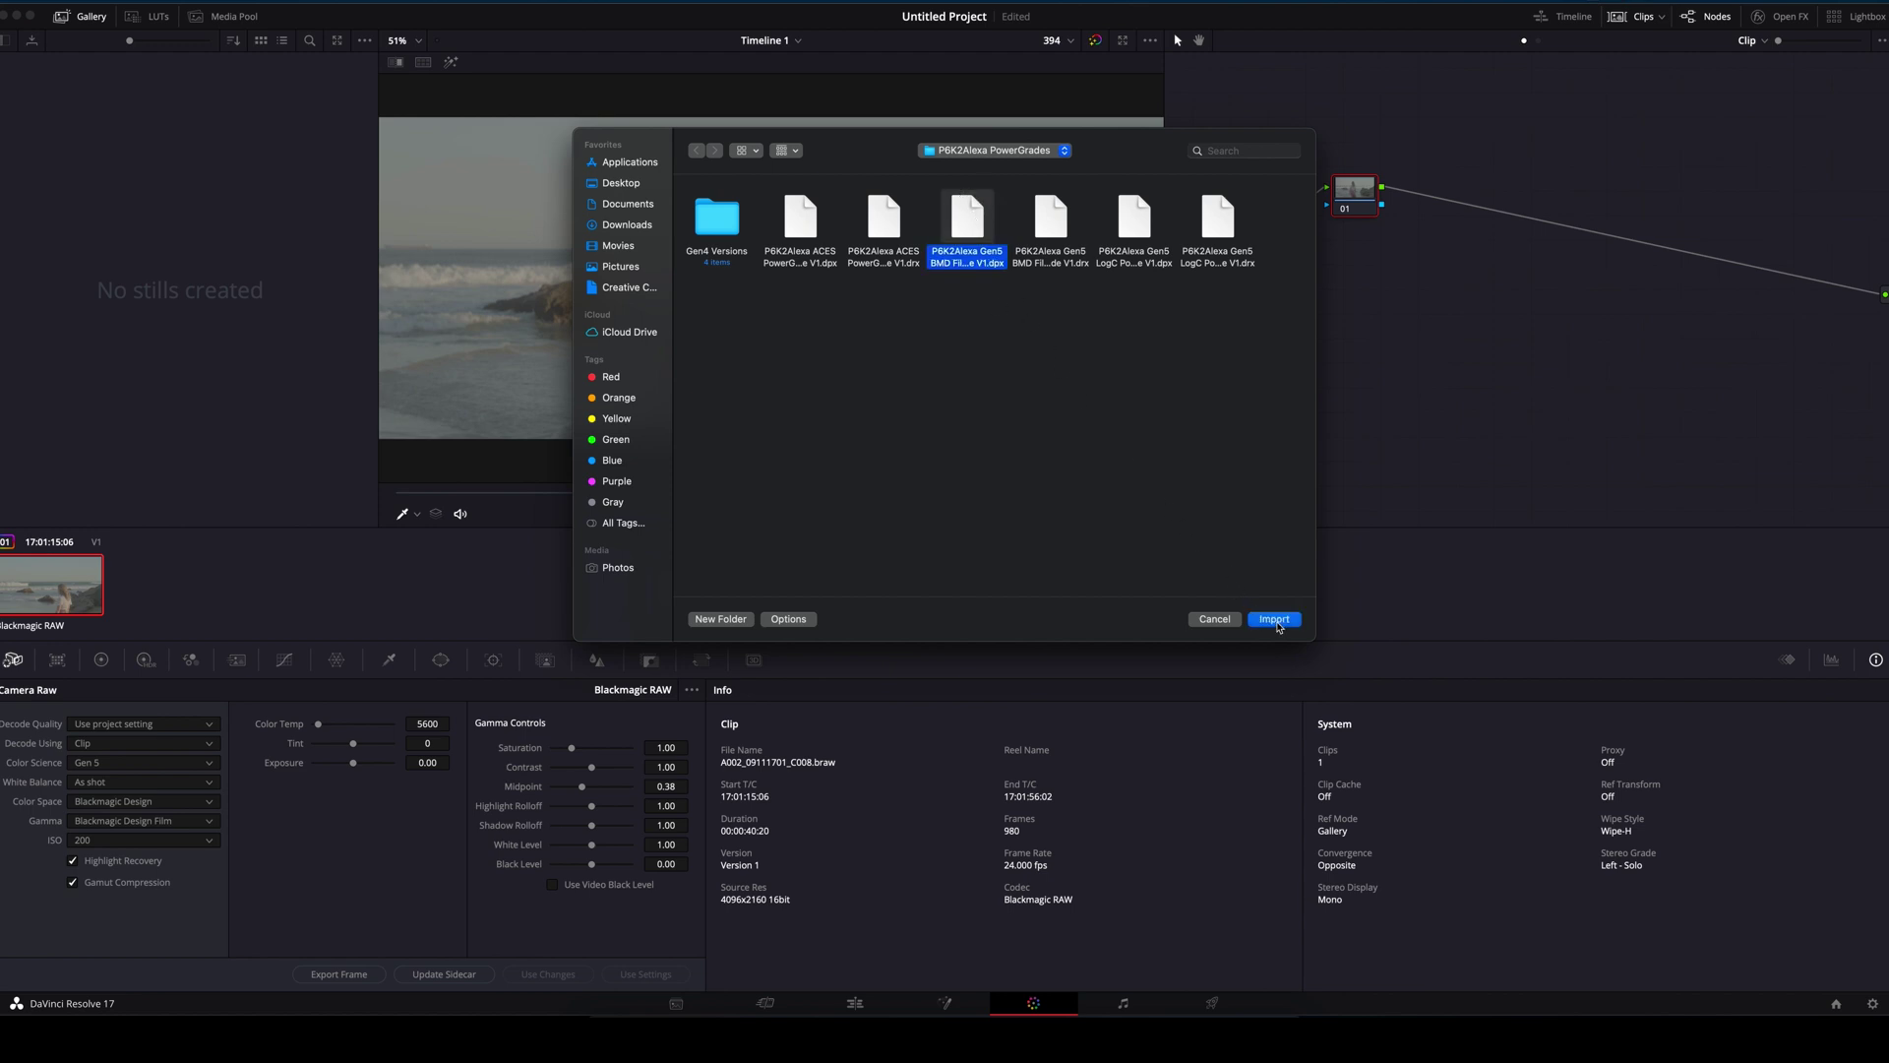
pyautogui.click(1277, 621)
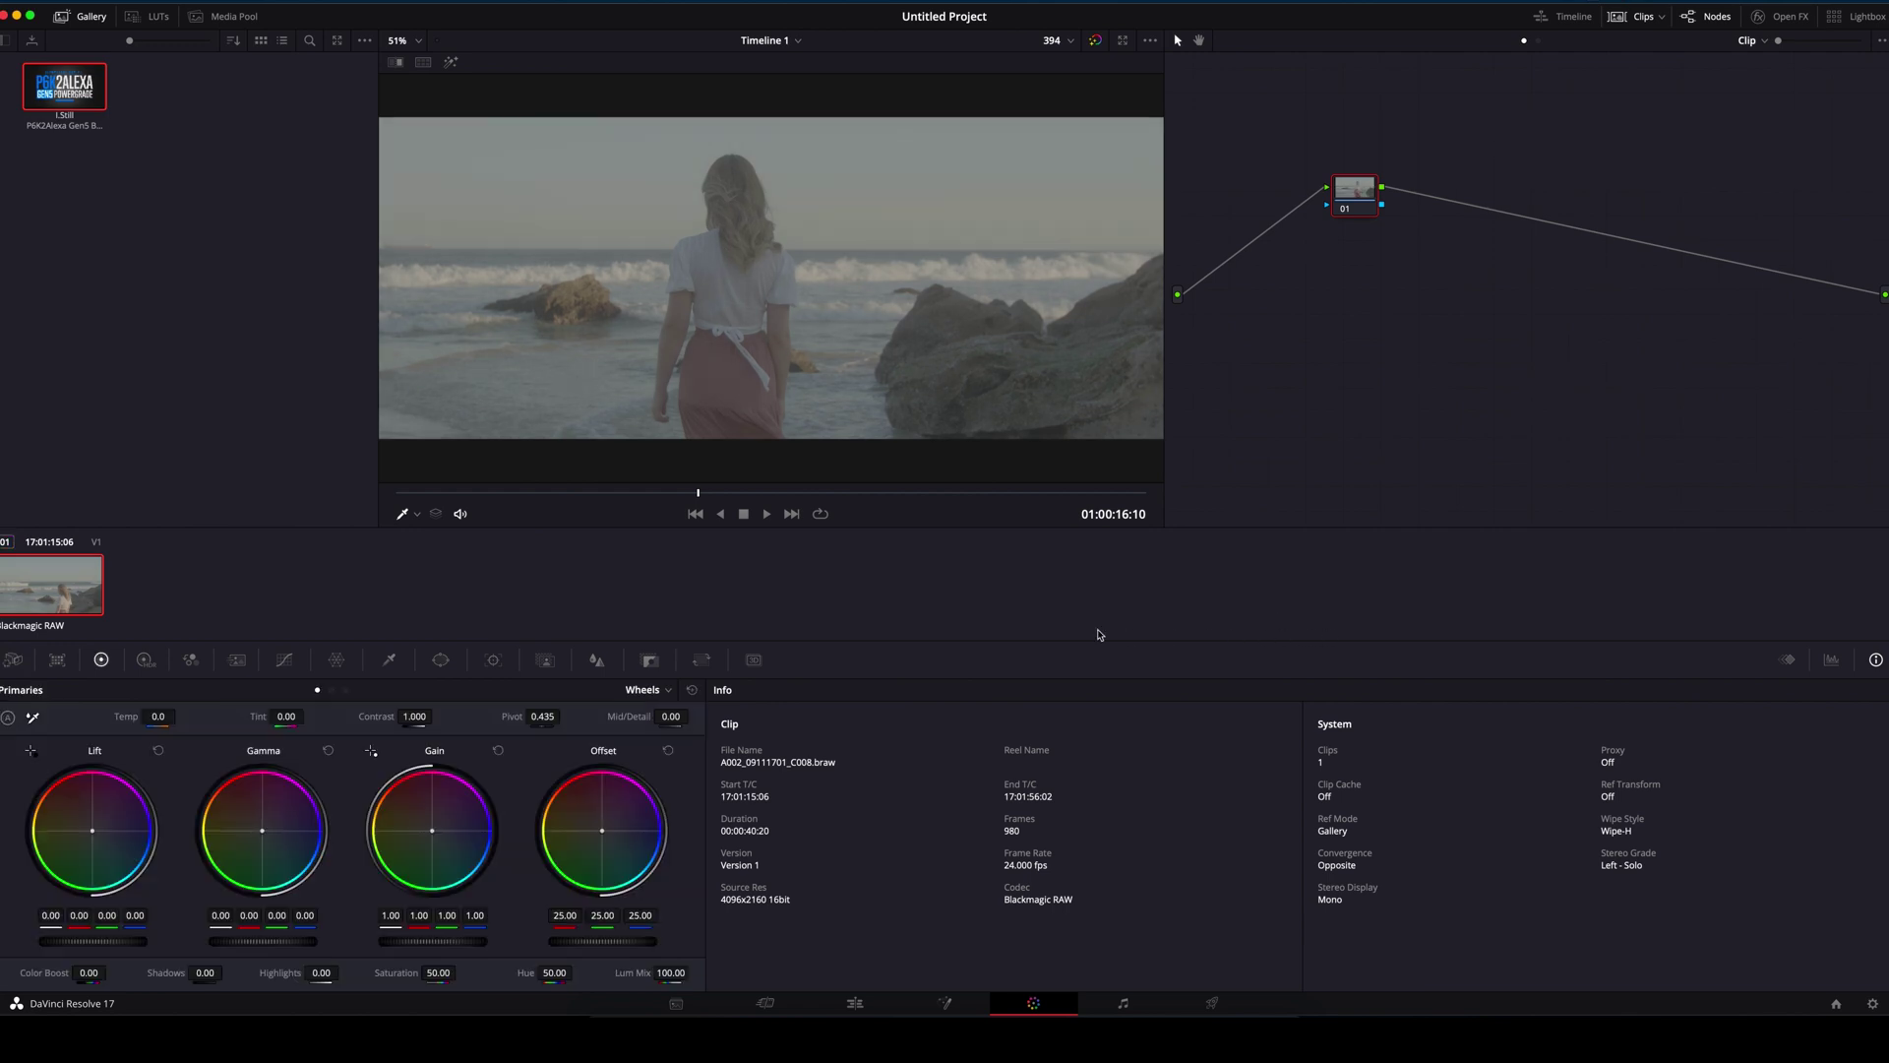
# Step: Apply the Gen5 PowerGrade still's grade to the beach clip and select the disabled Exposure node
pyautogui.rightClick(74, 82)
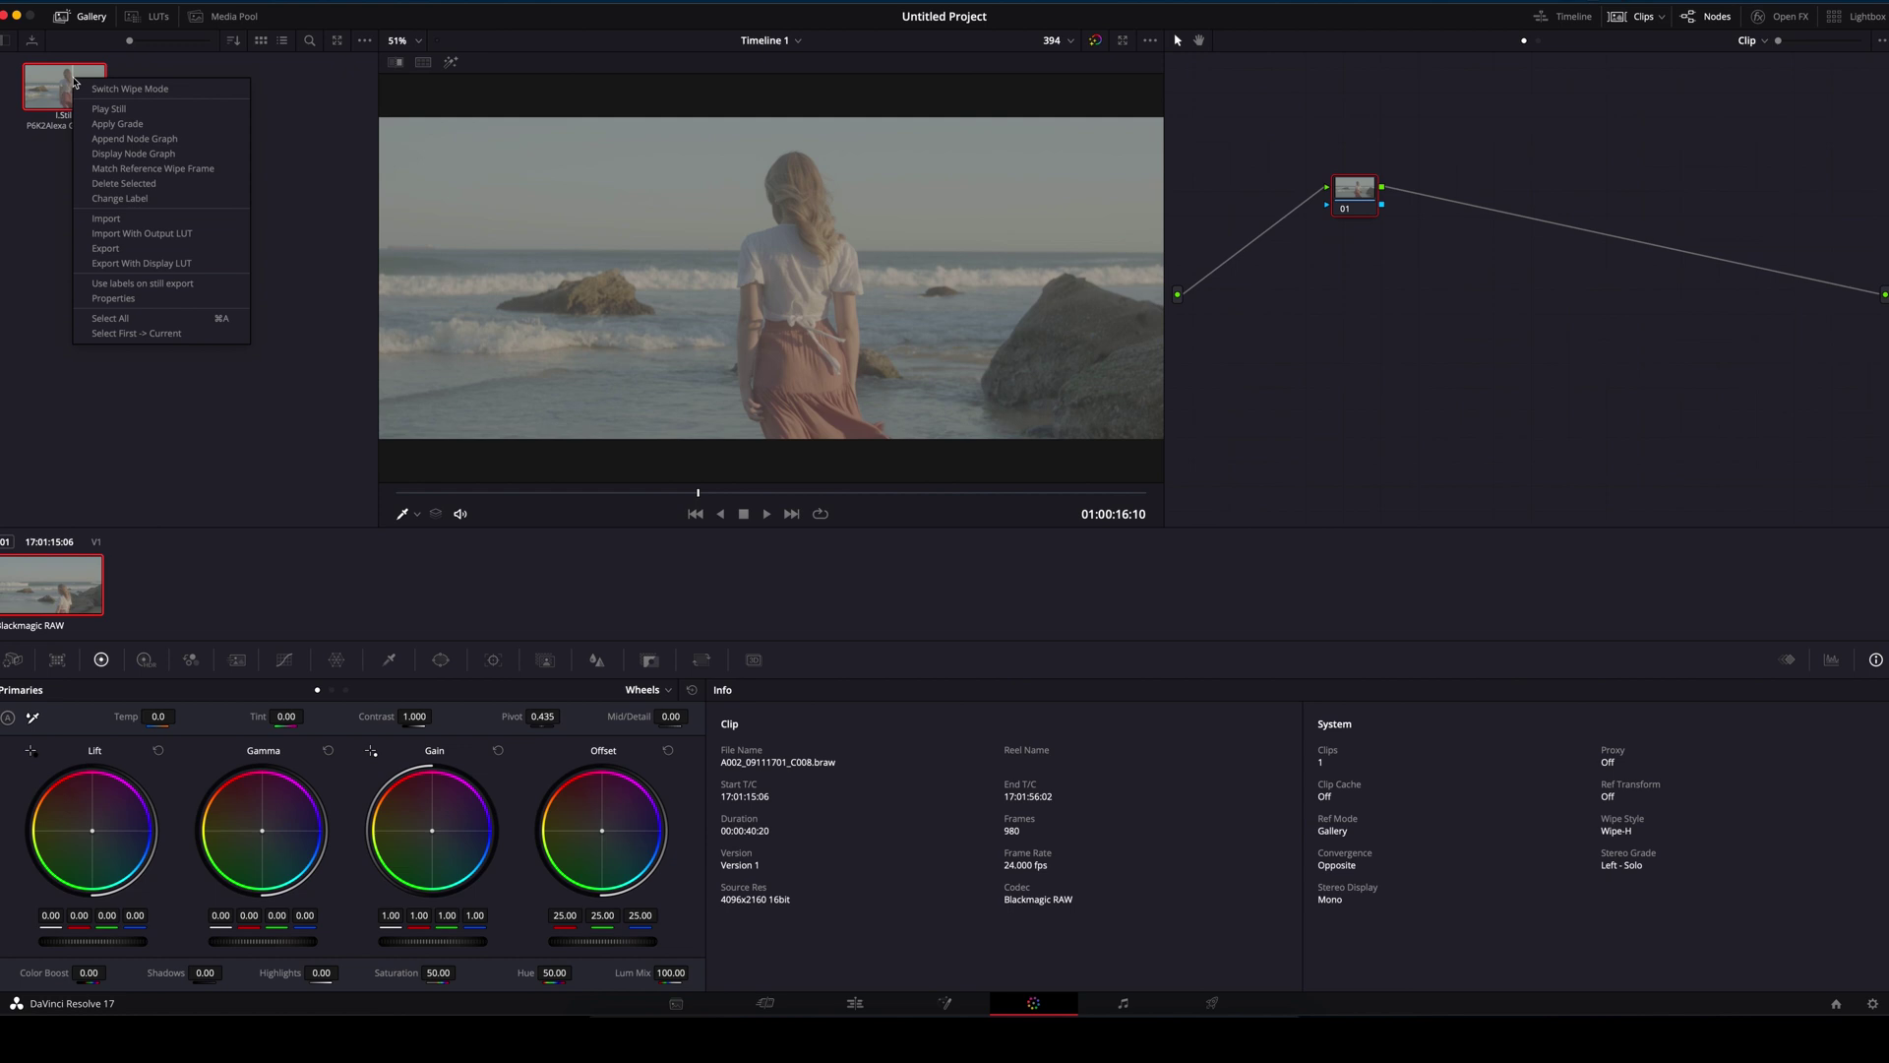
pyautogui.click(115, 127)
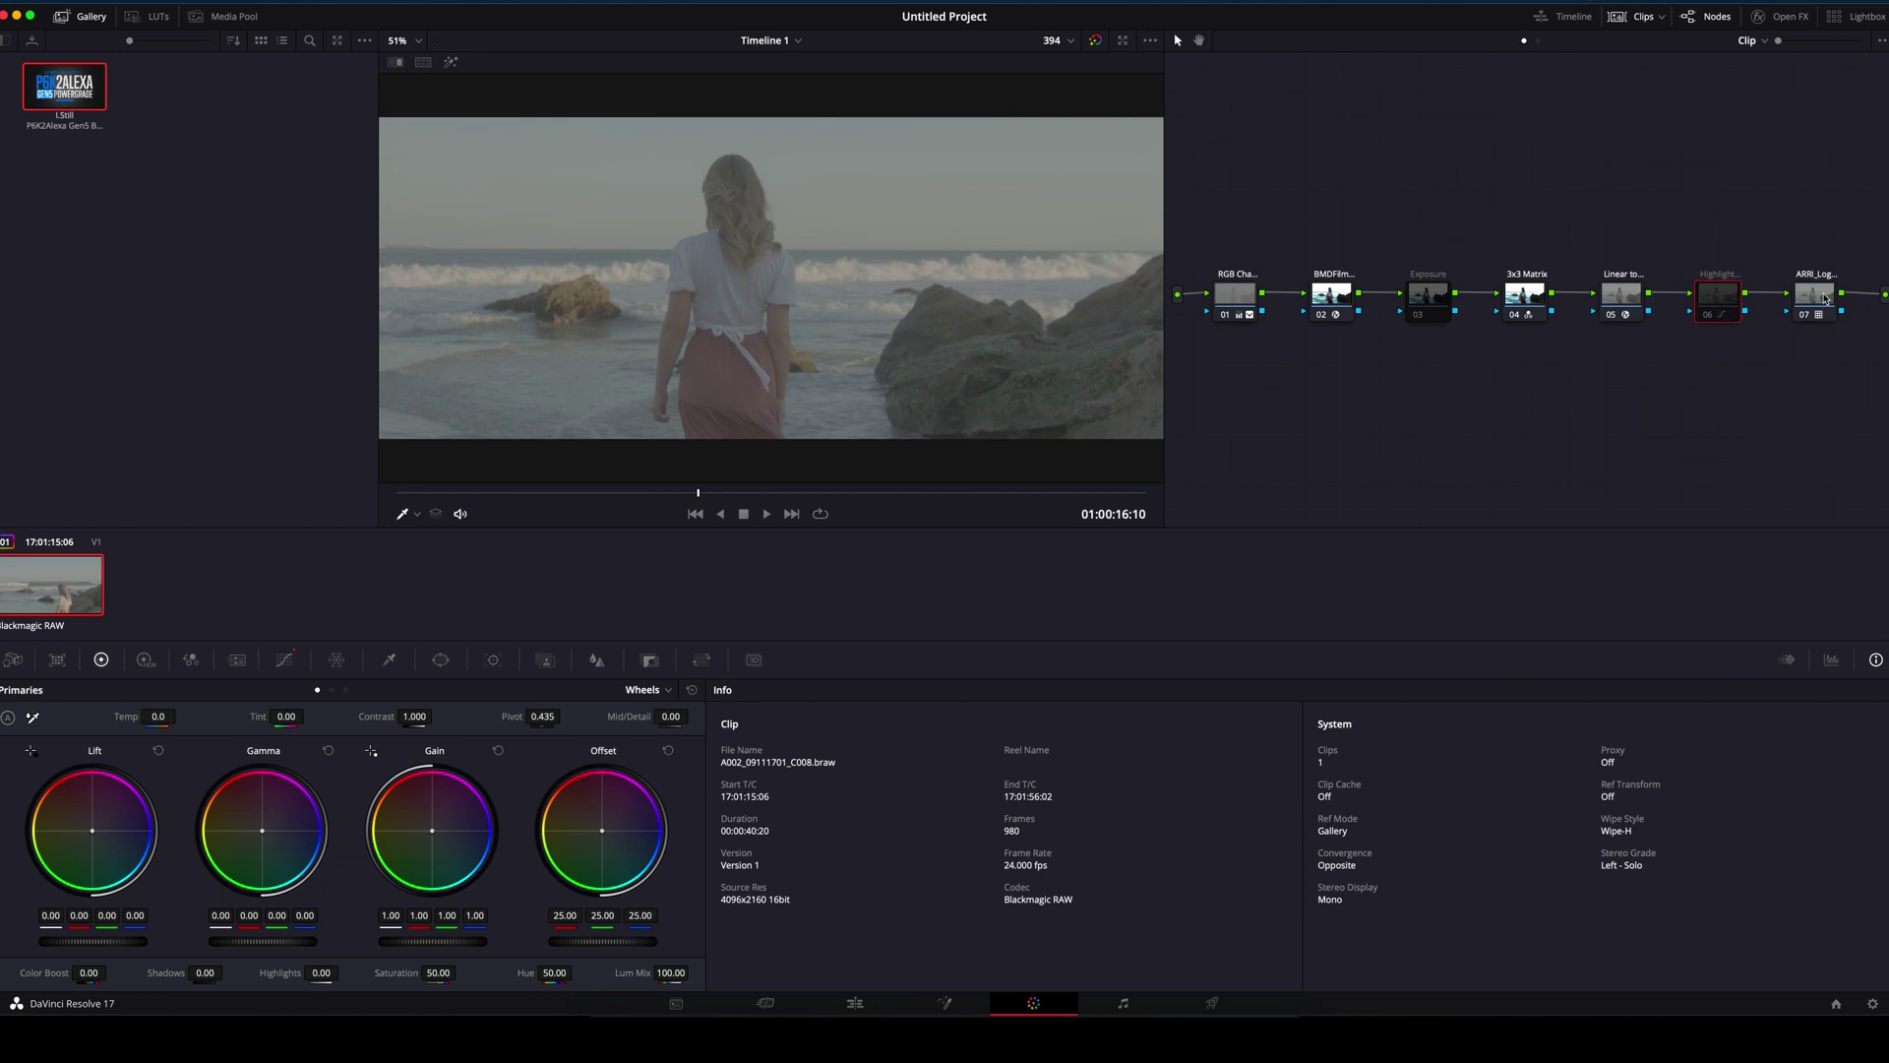
pyautogui.click(1439, 298)
# Step: Enable the Exposure and highlight nodes with Ctrl+D and move to a later frame
pyautogui.hotkey('ctrl', 'd')
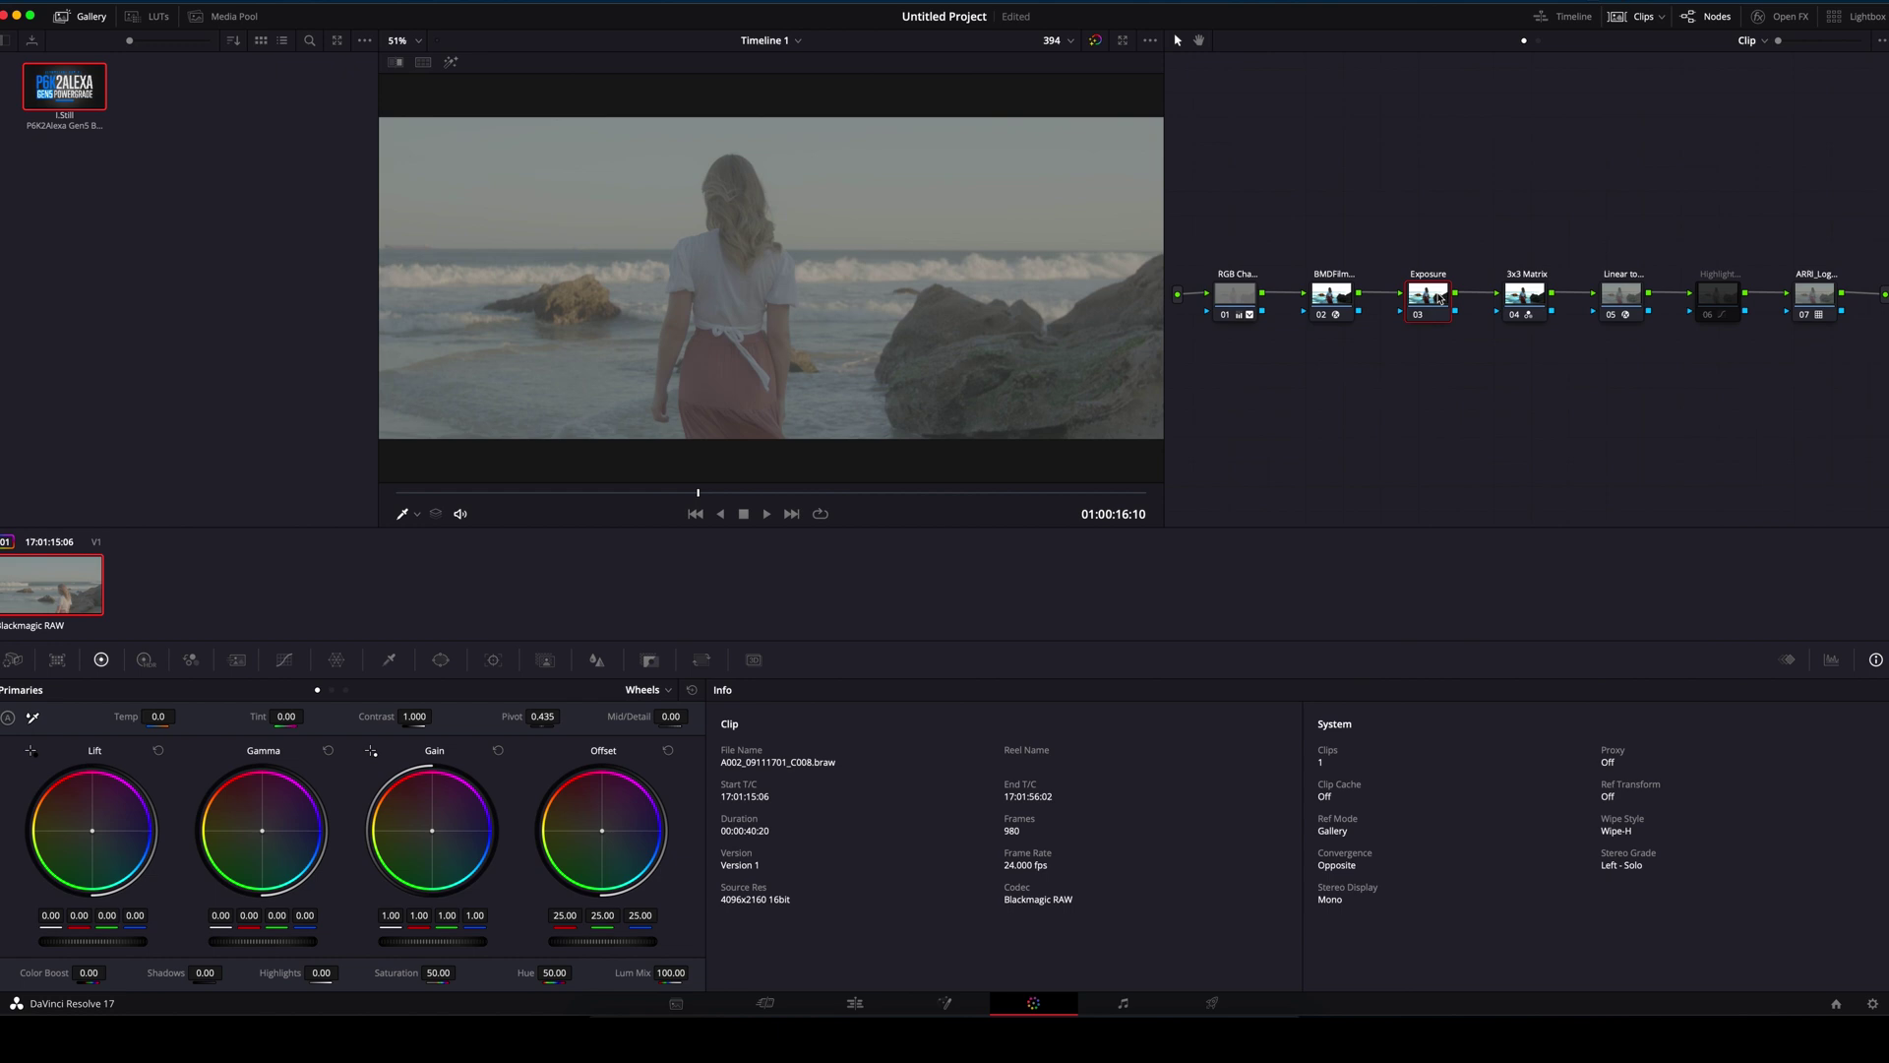
pyautogui.click(1732, 303)
pyautogui.hotkey('ctrl', 'd')
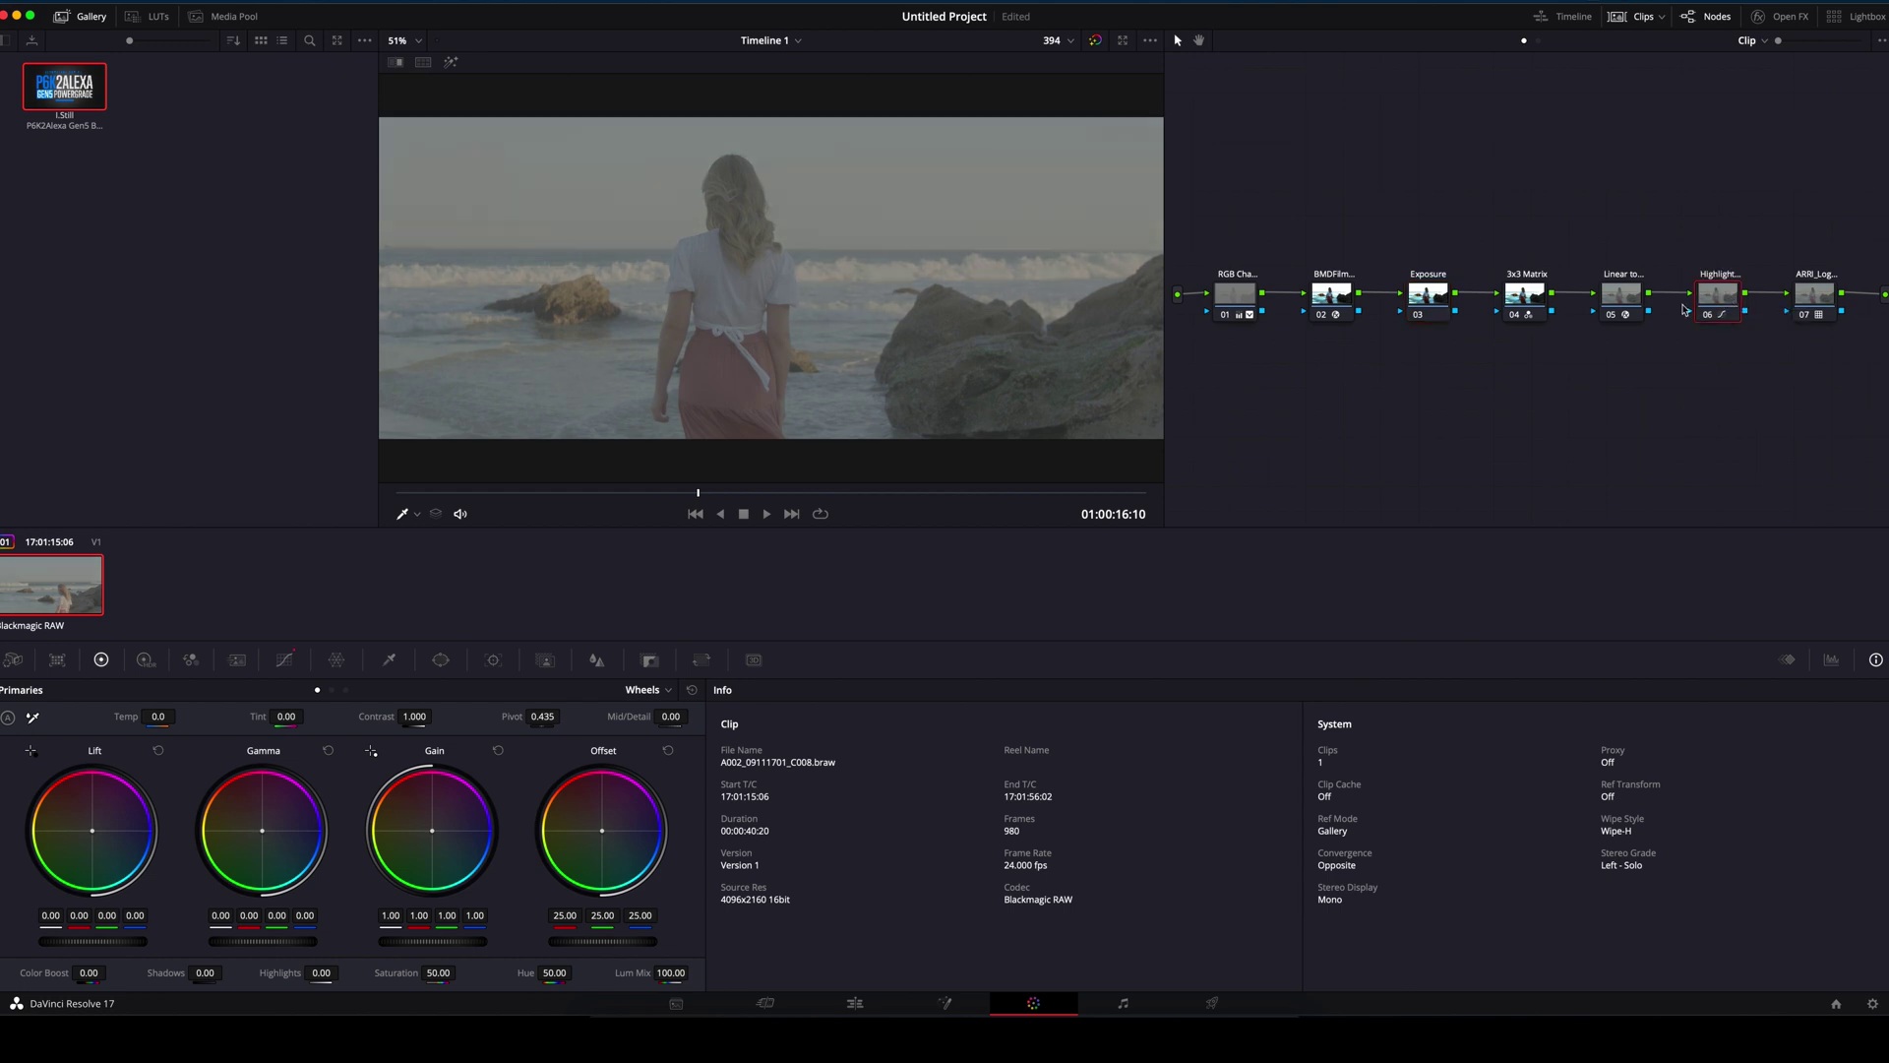
pyautogui.moveTo(699, 492); pyautogui.dragTo(874, 493)
# Step: Apply the BMD_Gen5_Film2Video_709_WDR_V2 LUT to the final ARRI_Log node
pyautogui.click(1826, 301)
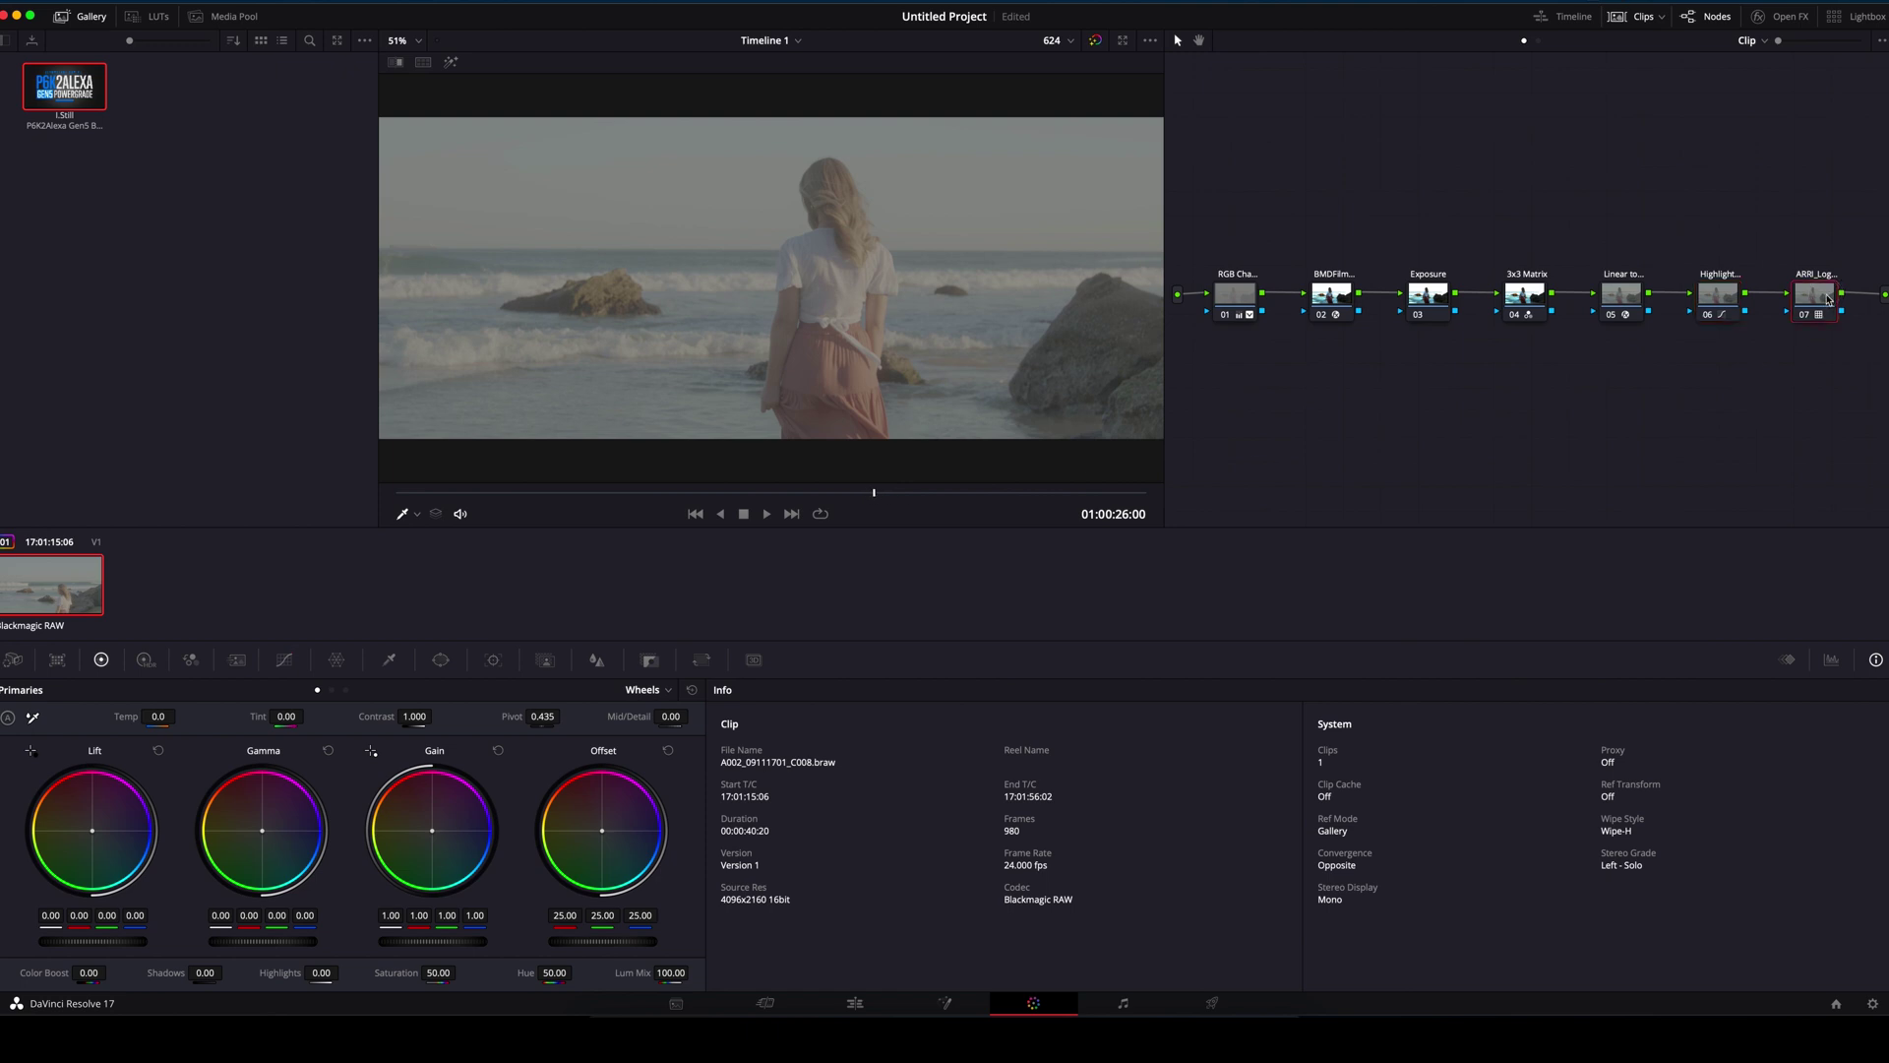
pyautogui.rightClick(1810, 301)
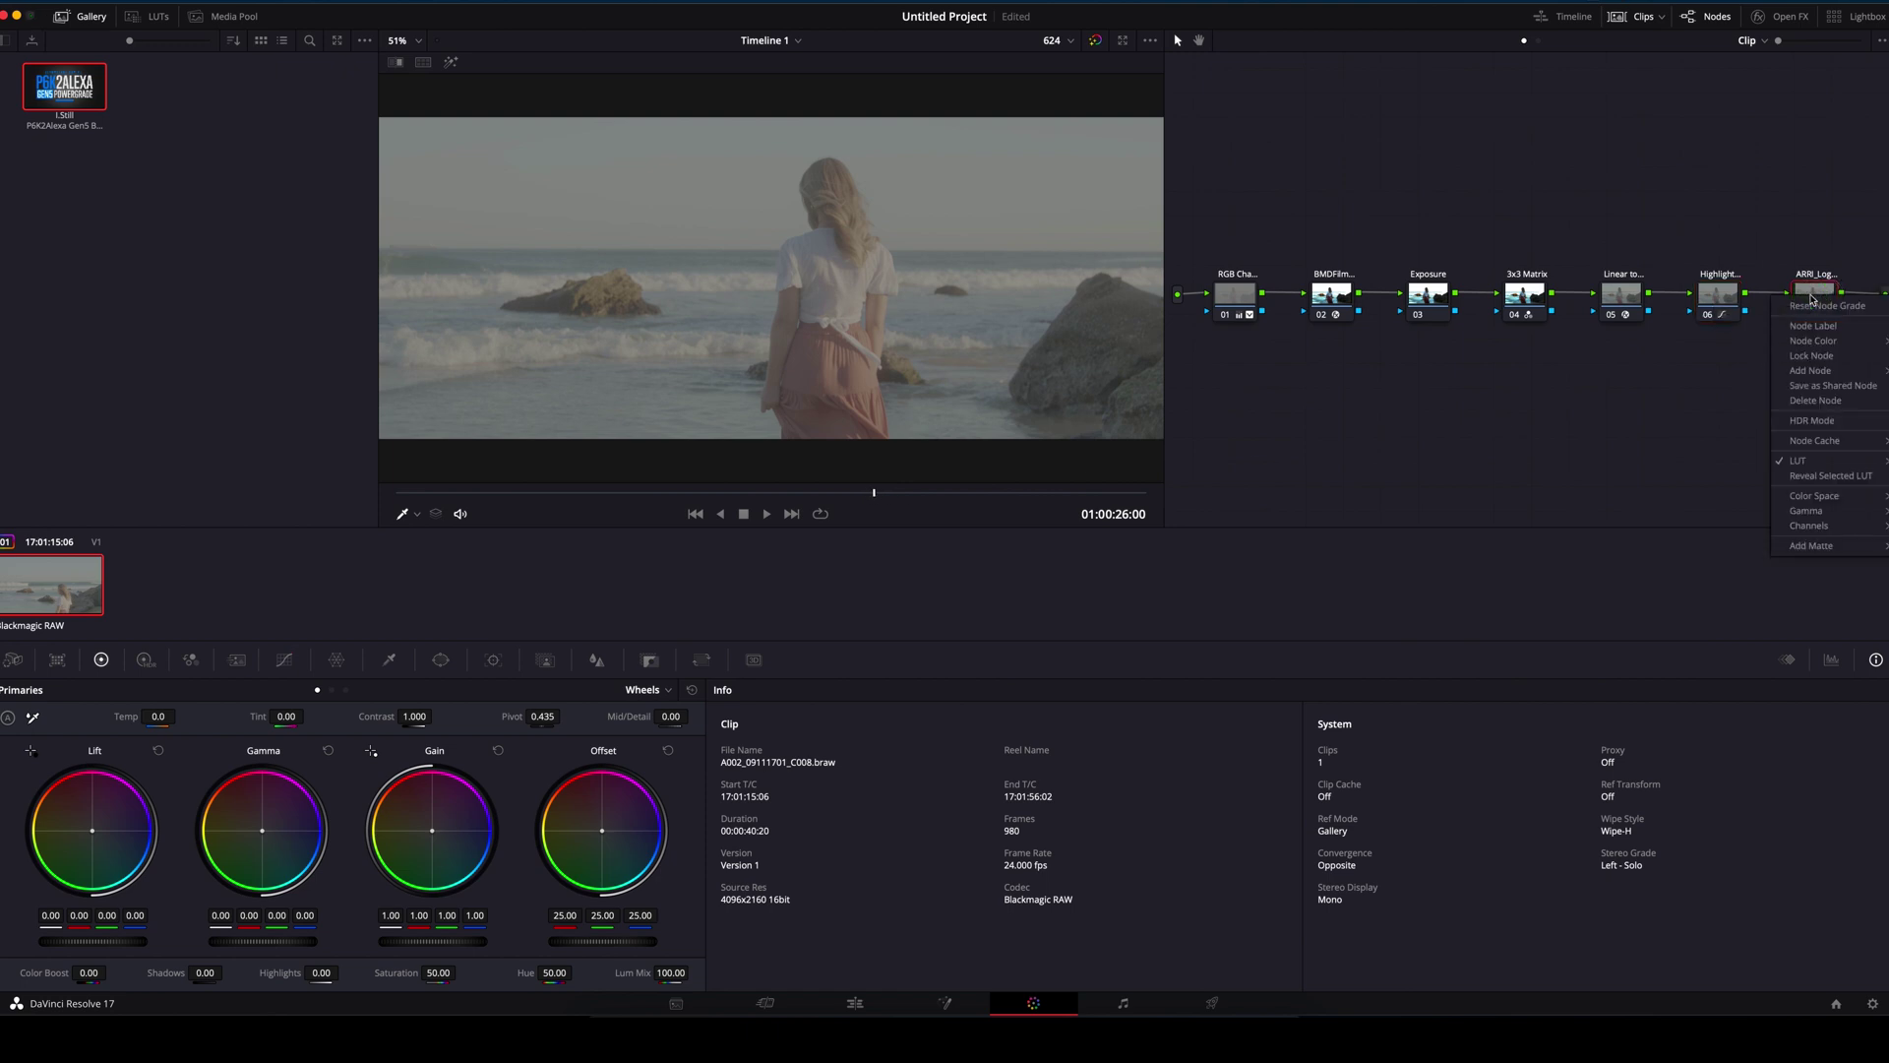
pyautogui.moveTo(1808, 461)
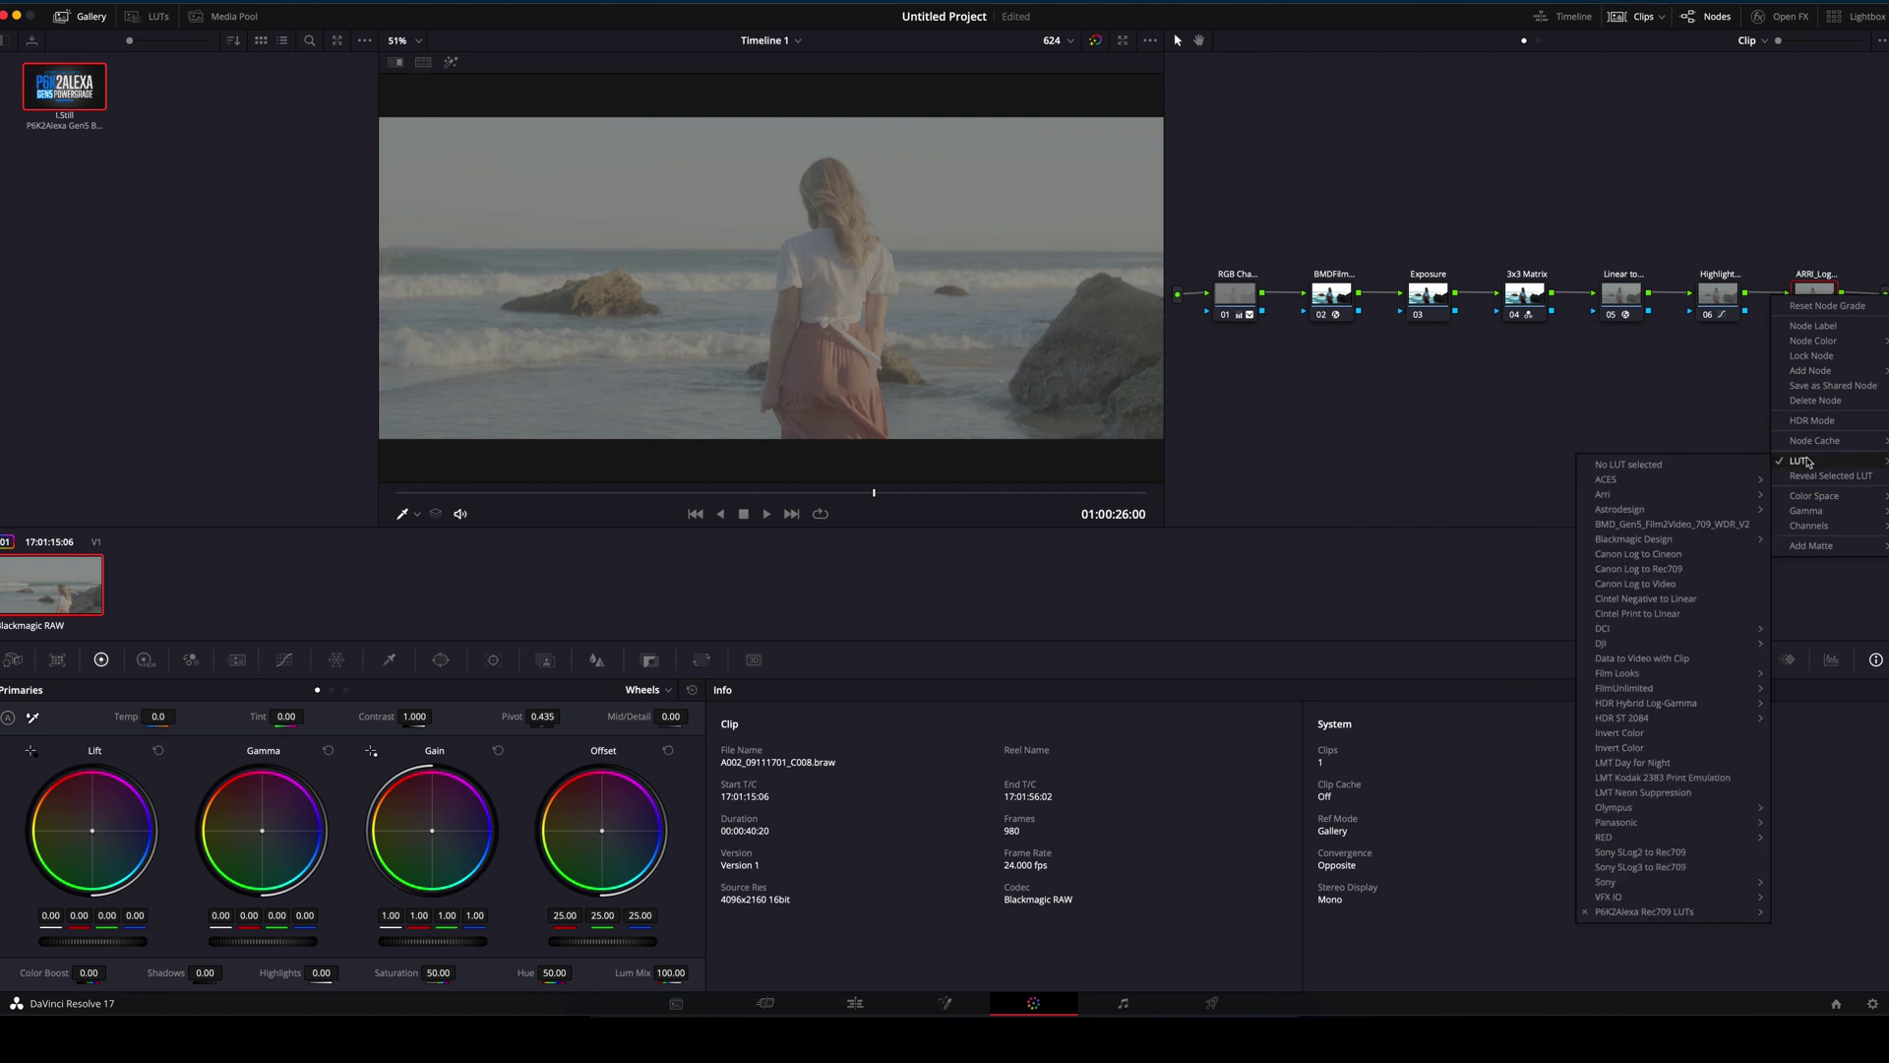
pyautogui.click(1648, 524)
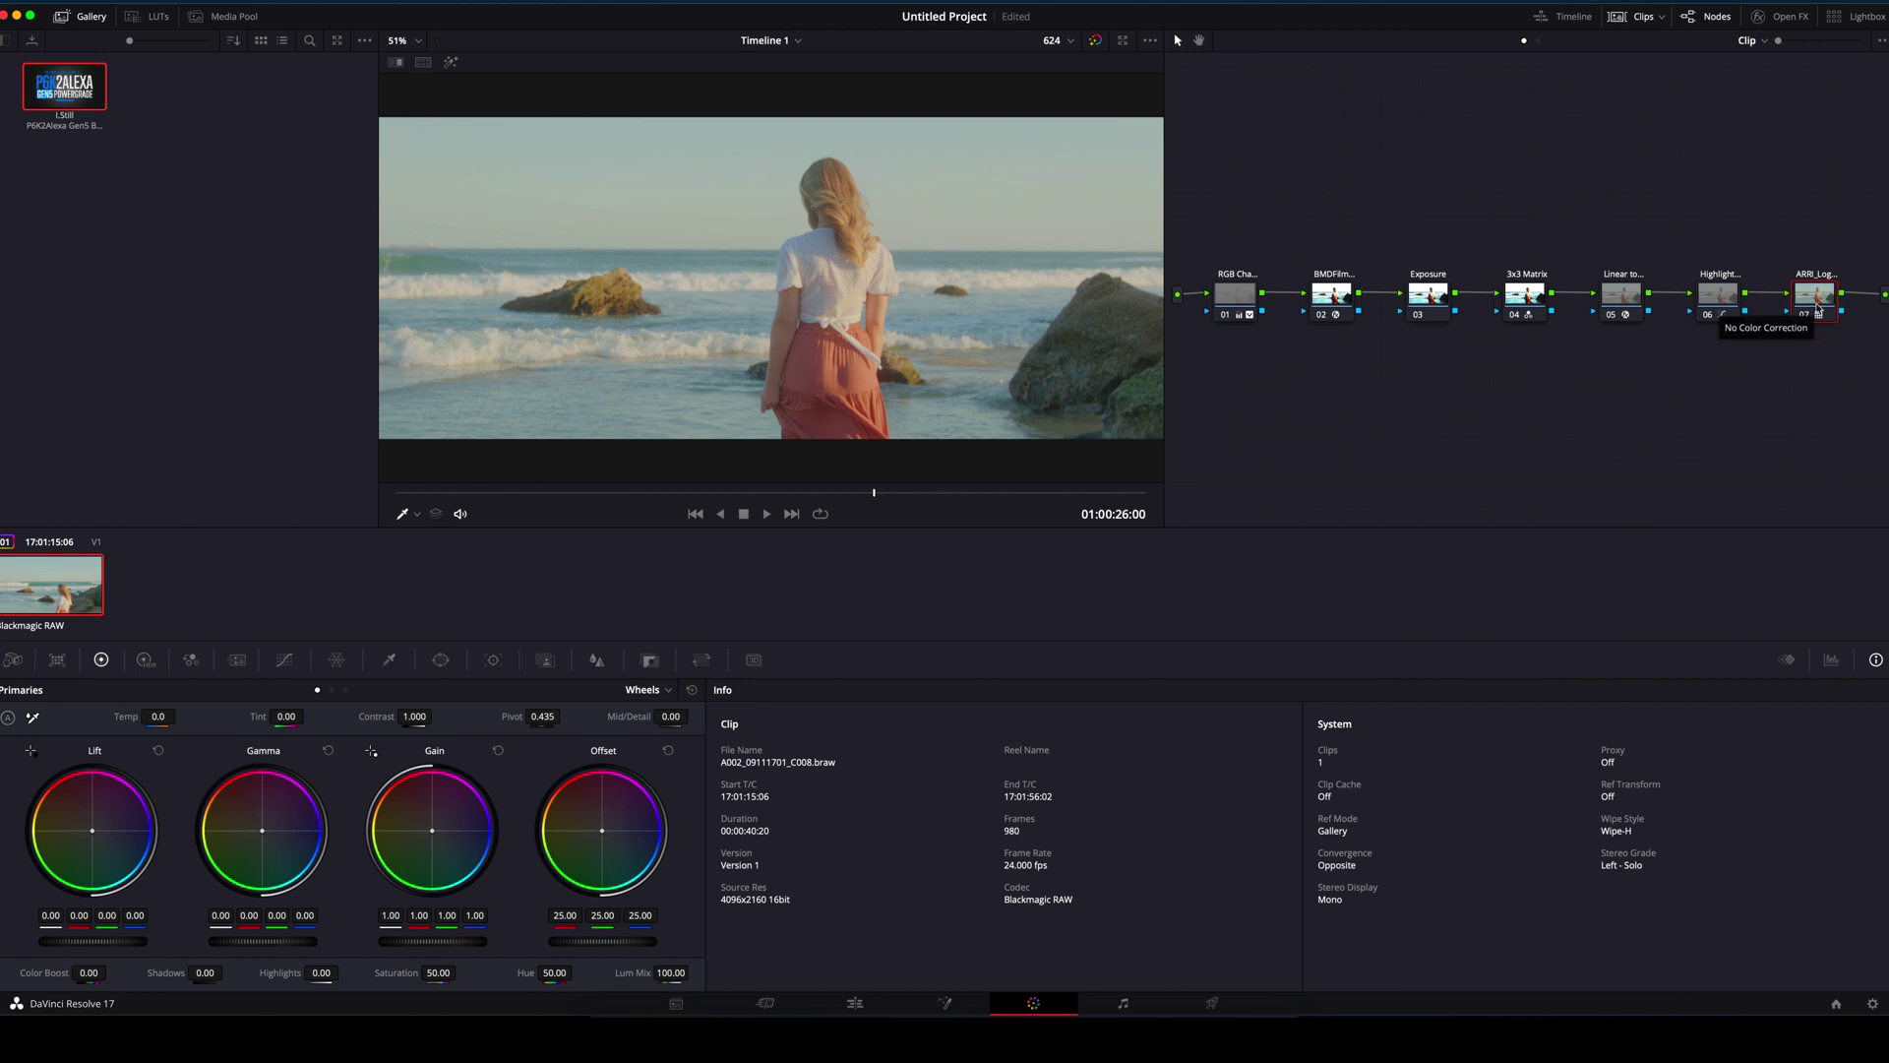
# Step: Add a node labelled Blacks below the chain and lift its black point in Curves
pyautogui.hotkey('alt', 'o')
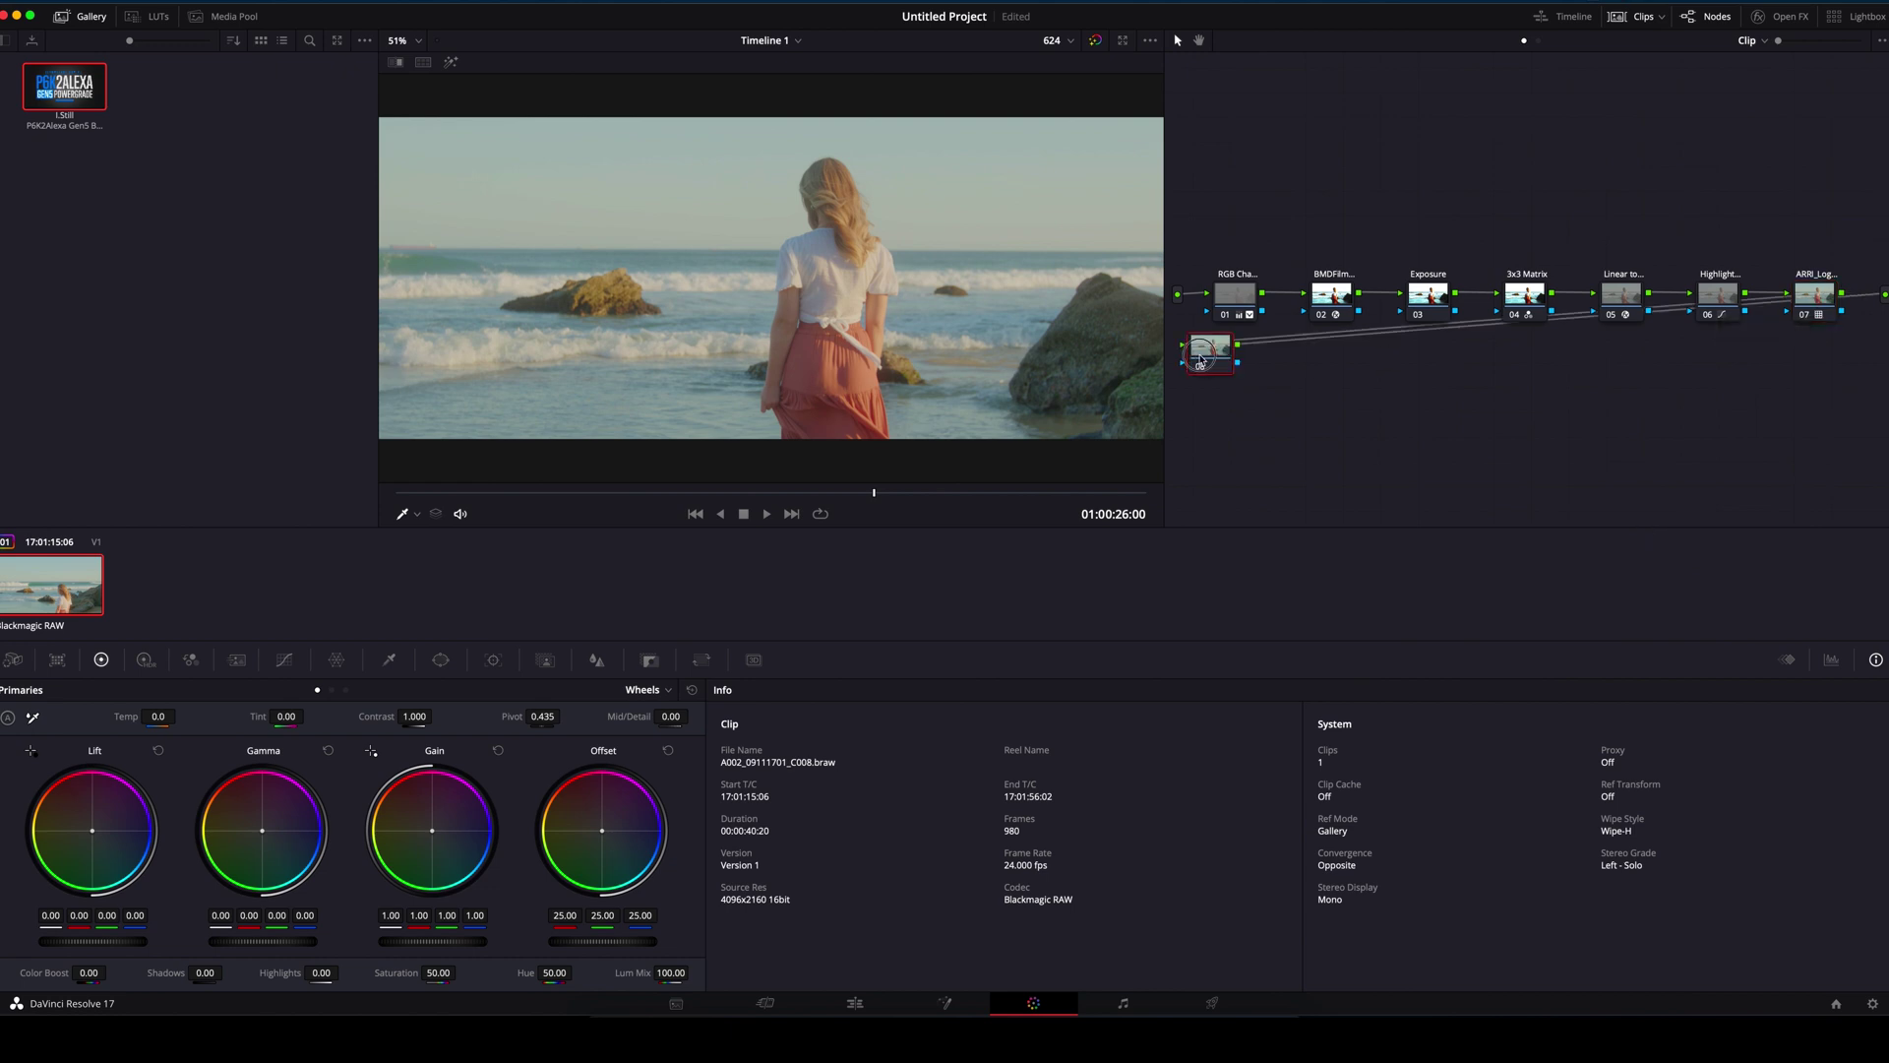
pyautogui.moveTo(1202, 352); pyautogui.dragTo(1248, 369)
pyautogui.rightClick(1251, 369)
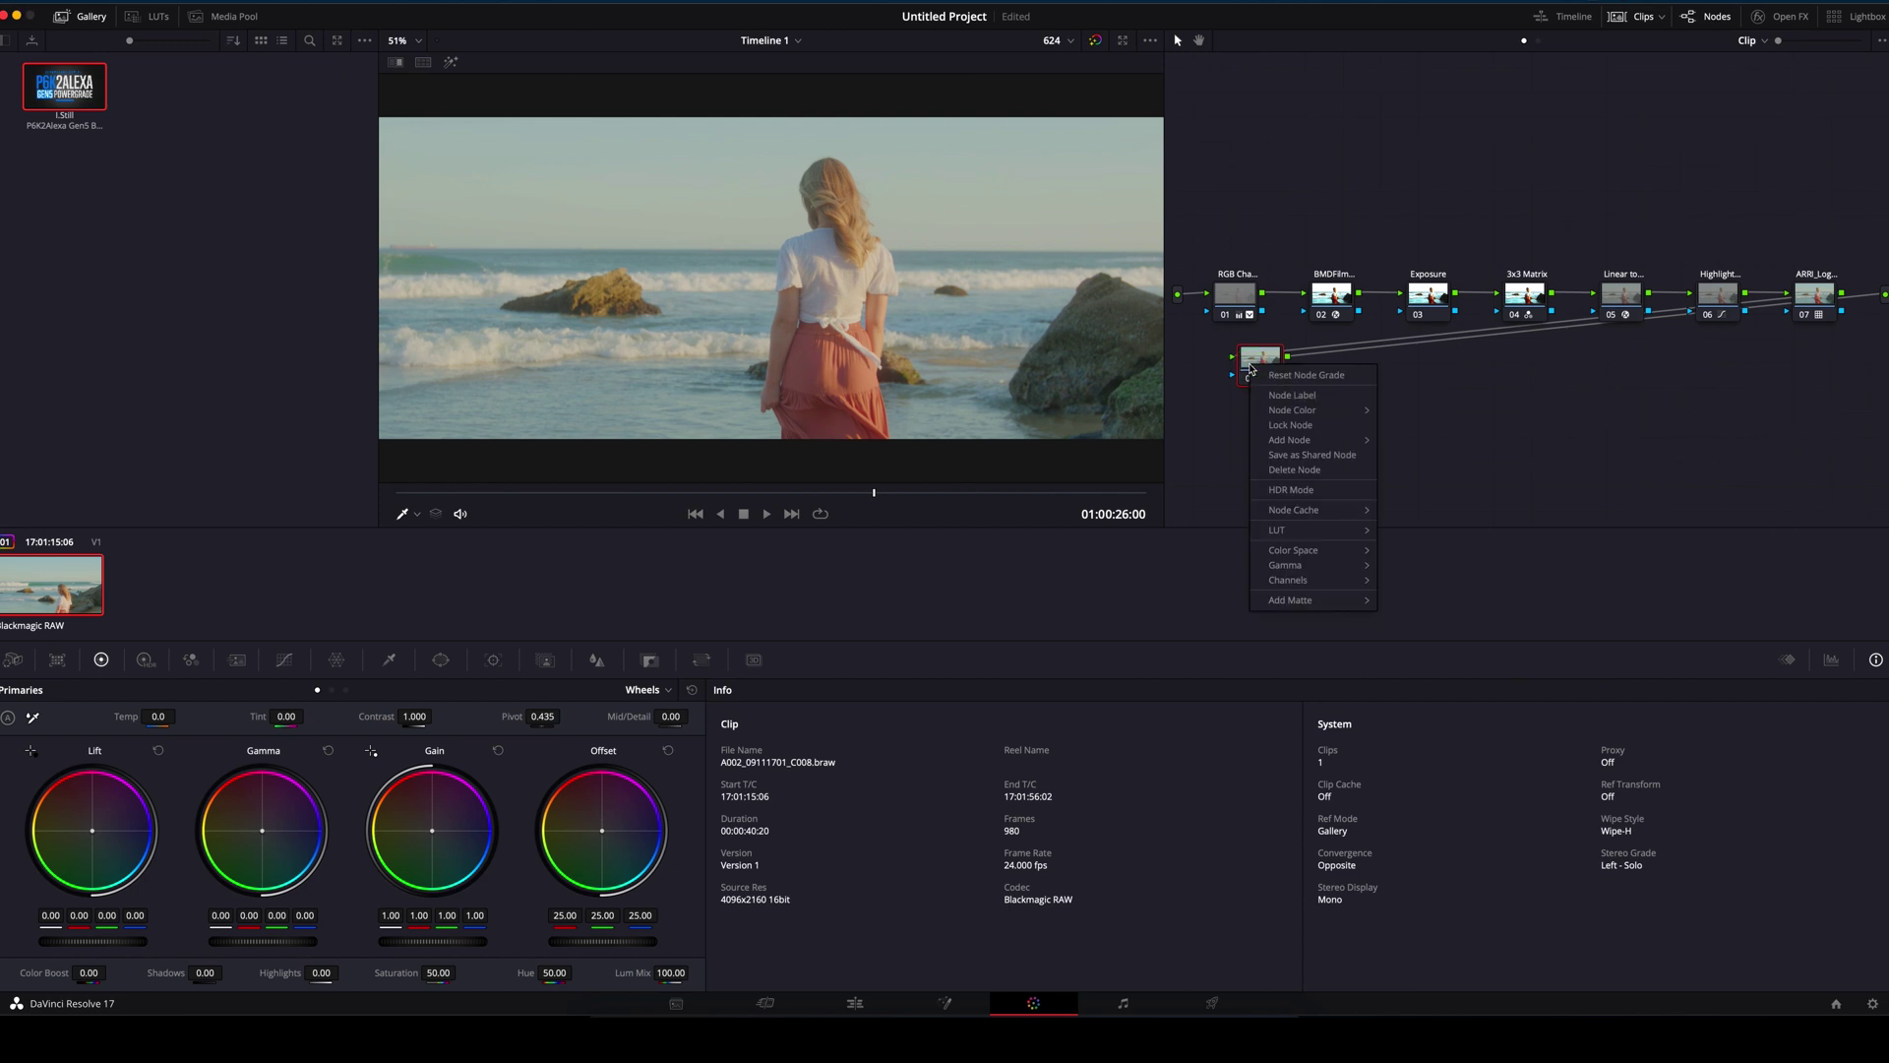
pyautogui.click(1297, 396)
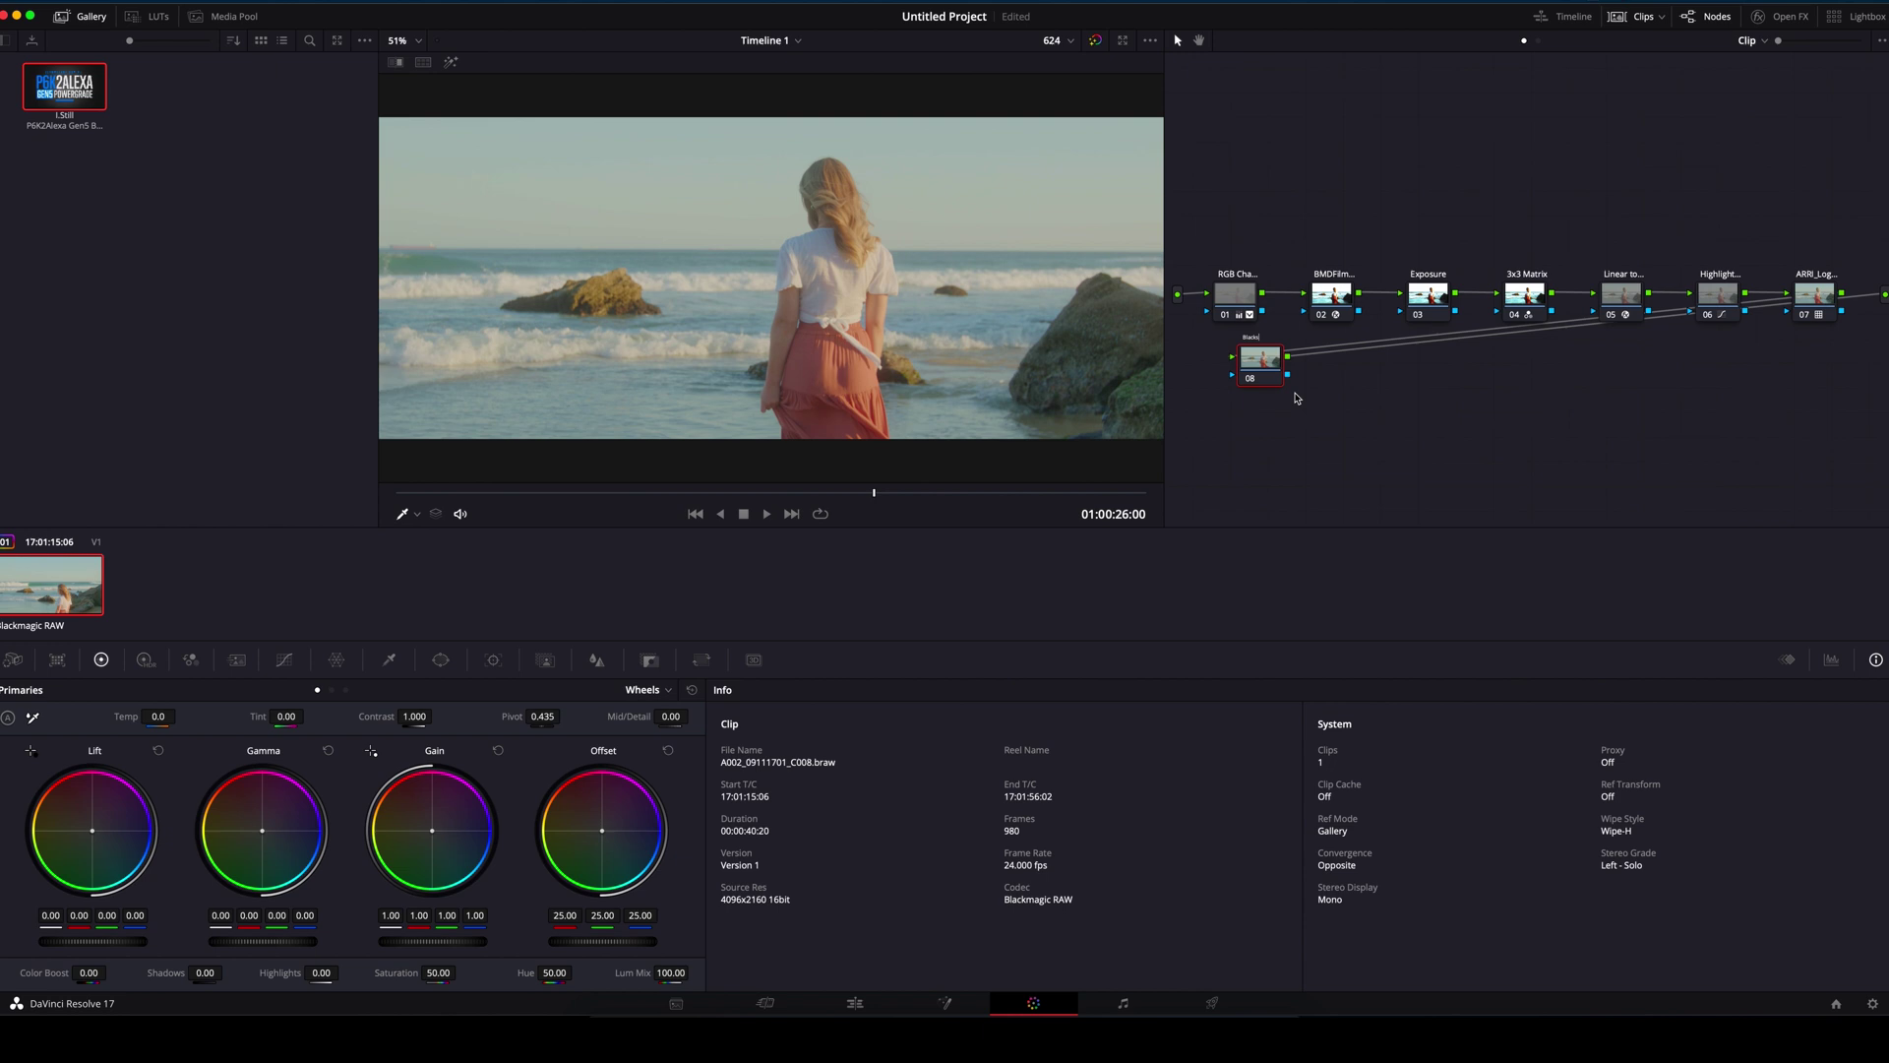
pyautogui.press('Return')
pyautogui.click(285, 659)
pyautogui.moveTo(11, 974); pyautogui.dragTo(74, 971)
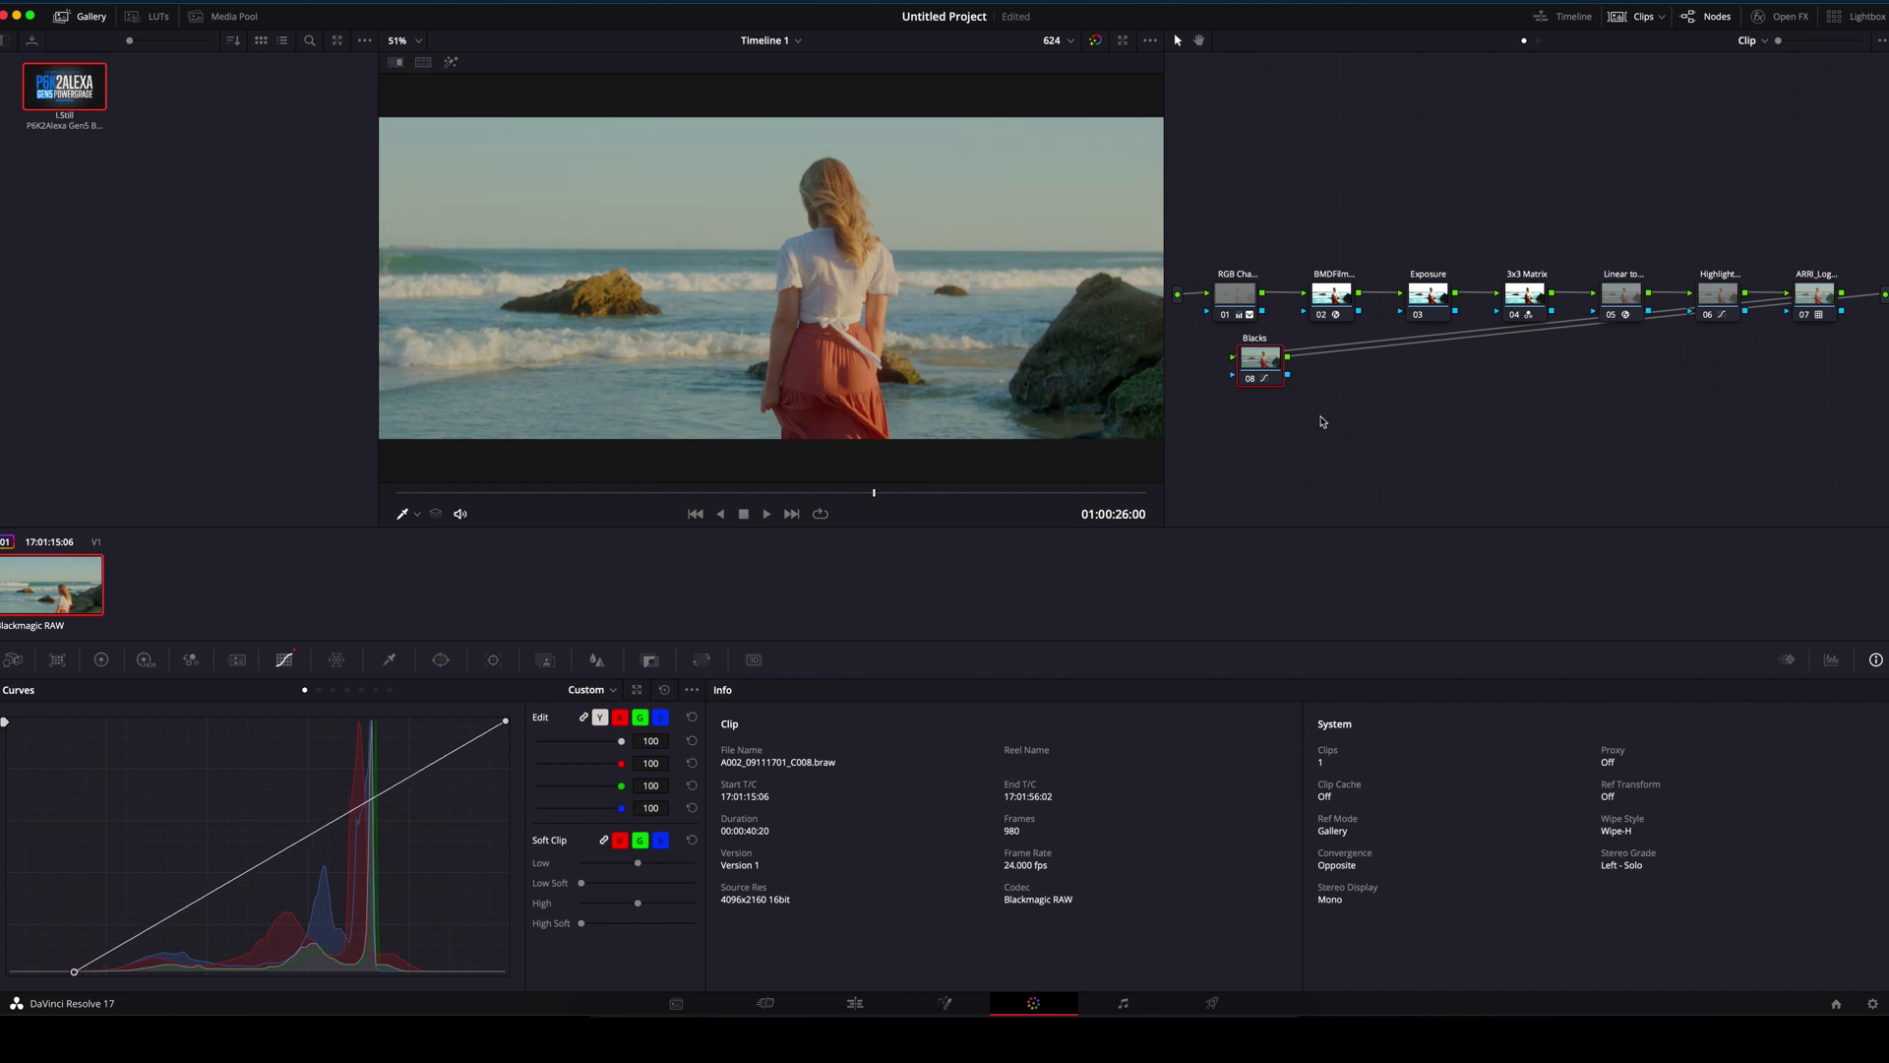
# Step: Add serial node 09 after Blacks and label it Sat
pyautogui.hotkey('alt', 's')
pyautogui.rightClick(1336, 367)
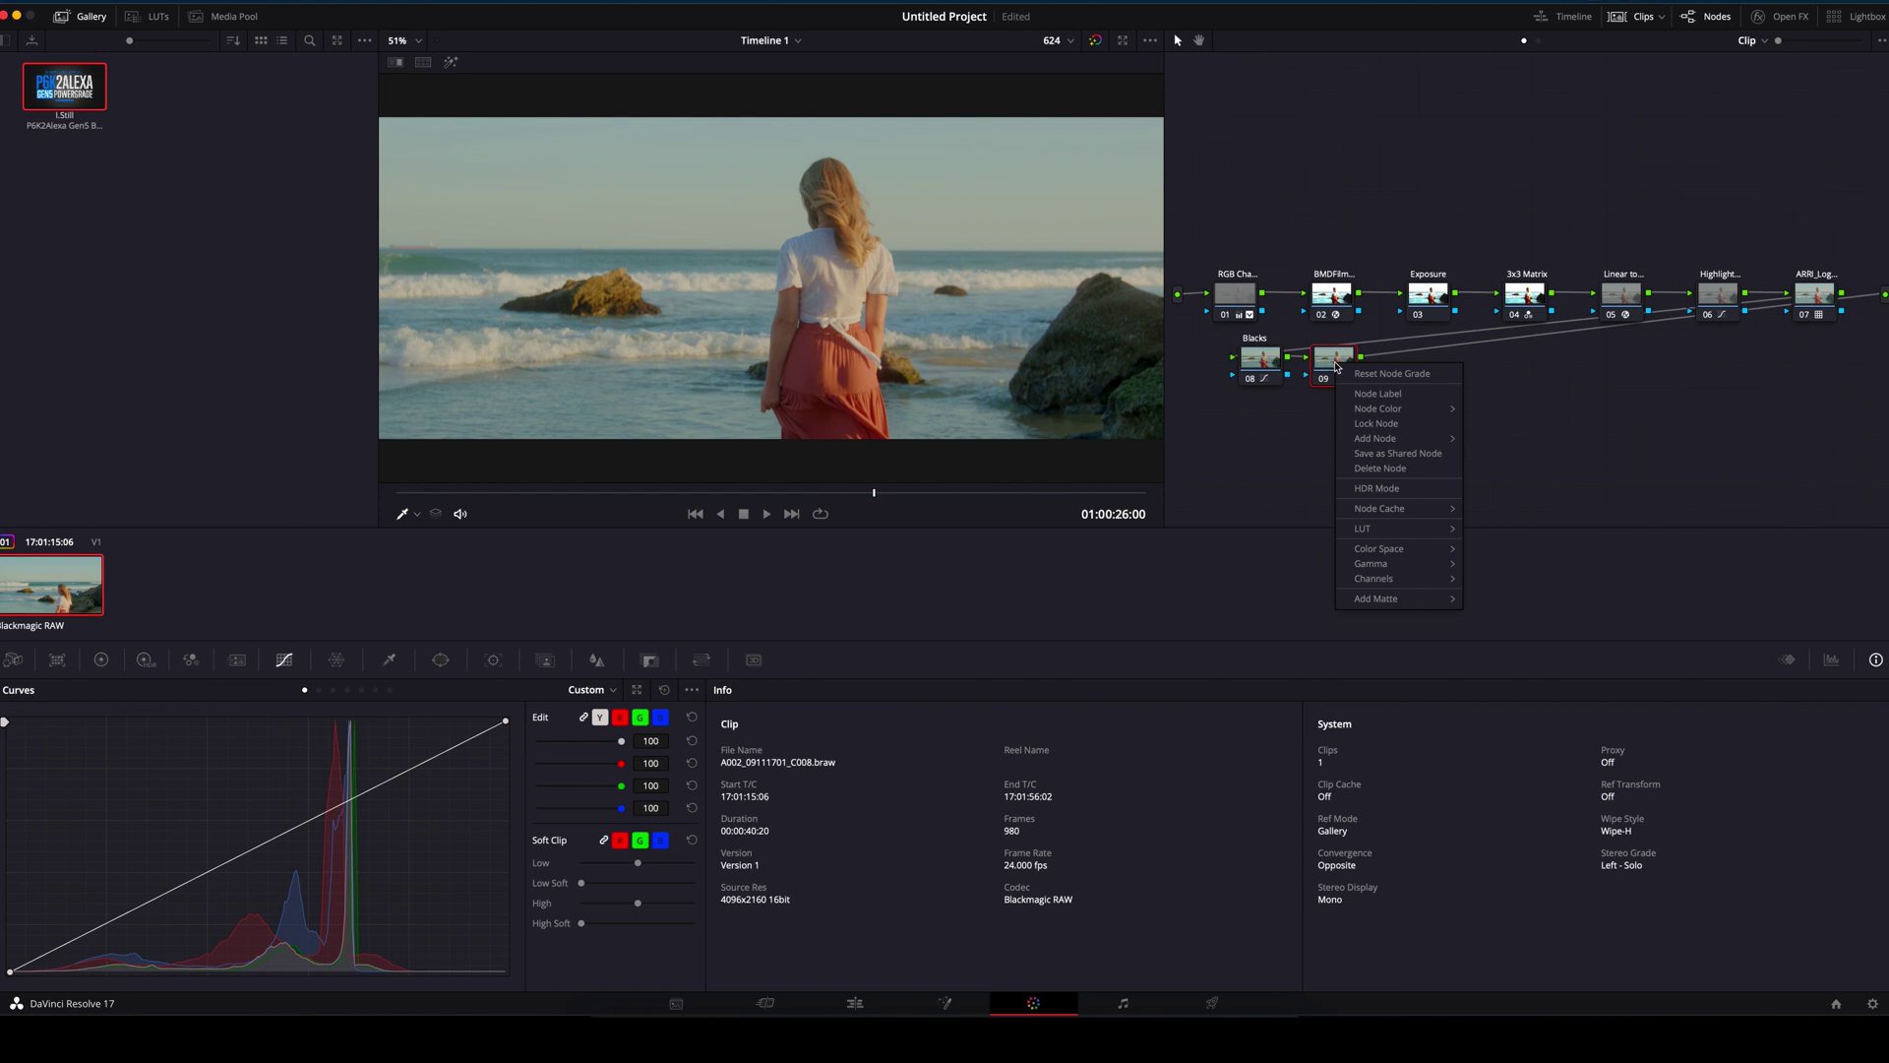
pyautogui.click(1365, 393)
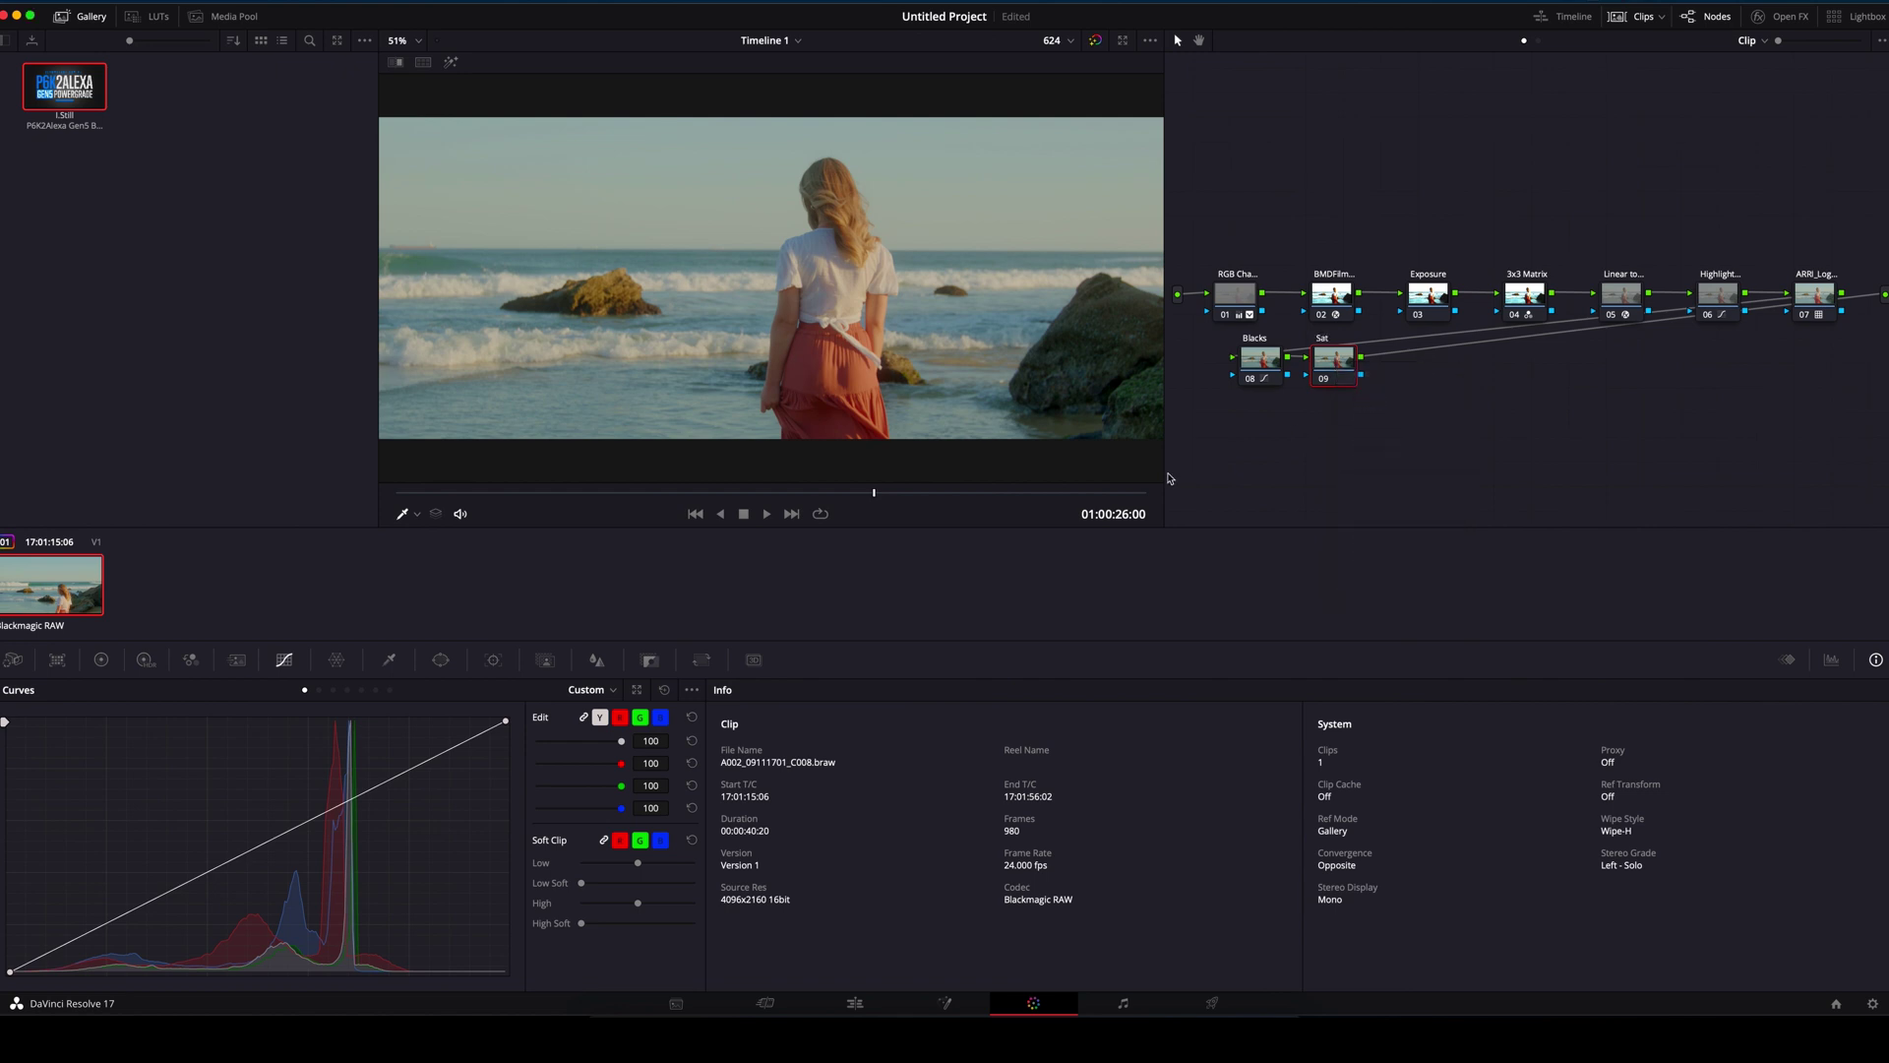
# Step: Set the Sat node's Saturation to 70 in the primary colour wheels
pyautogui.click(103, 660)
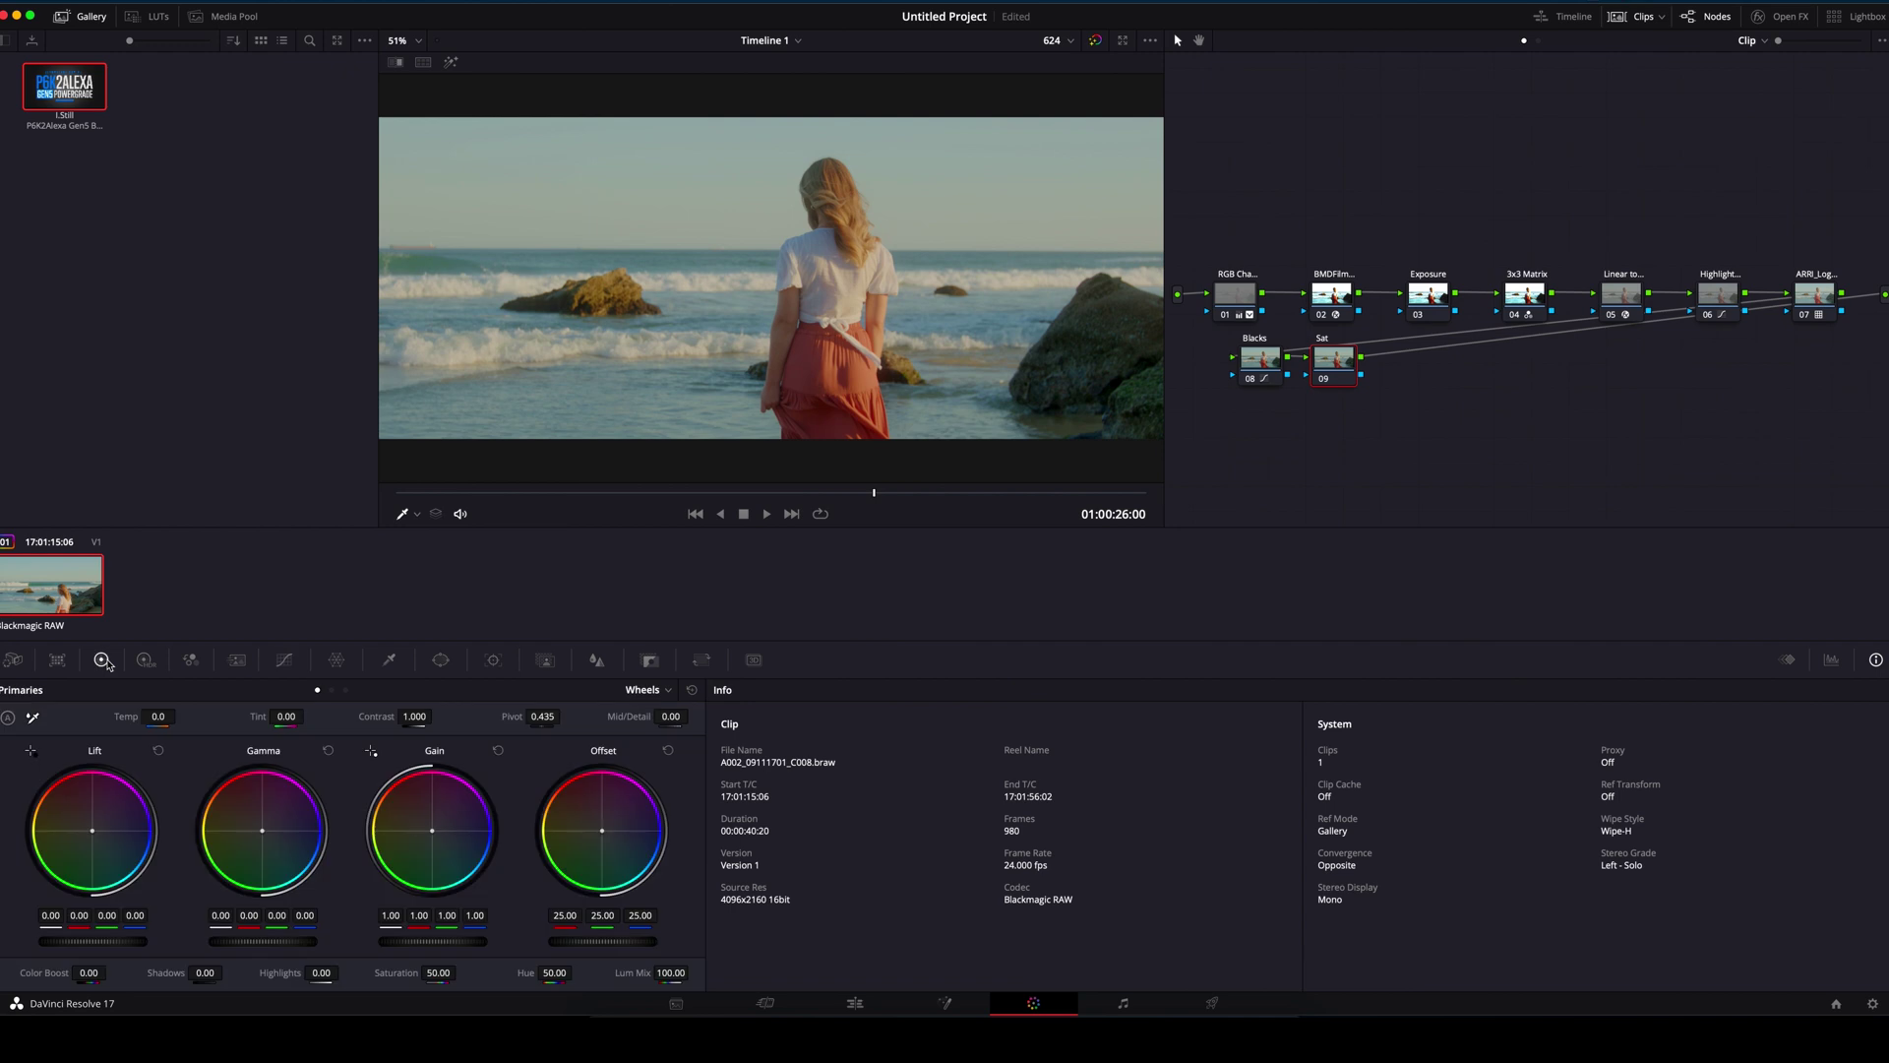
pyautogui.click(438, 972)
pyautogui.write('70')
pyautogui.press('Return')
# Step: Compare graded and ungraded versions in the Enhanced Viewer by toggling grade bypass and scrubbing
pyautogui.click(1123, 43)
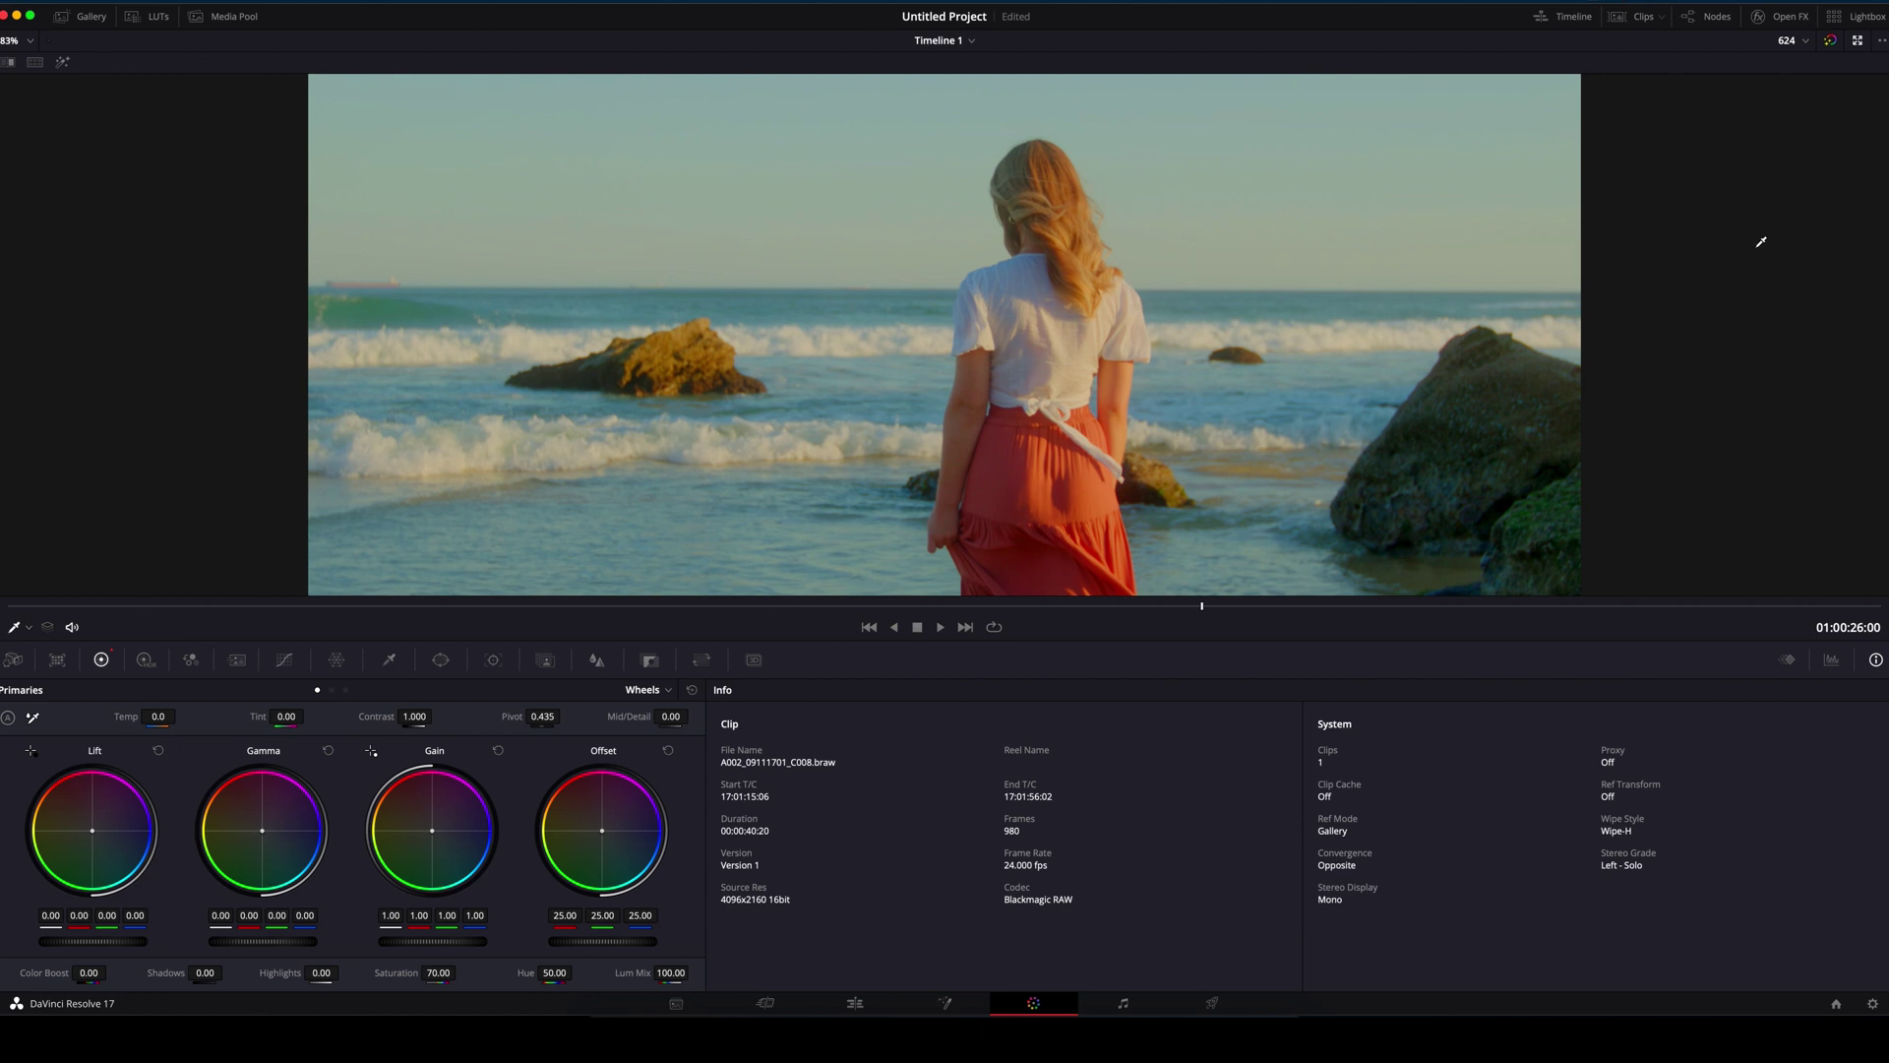
pyautogui.click(1831, 41)
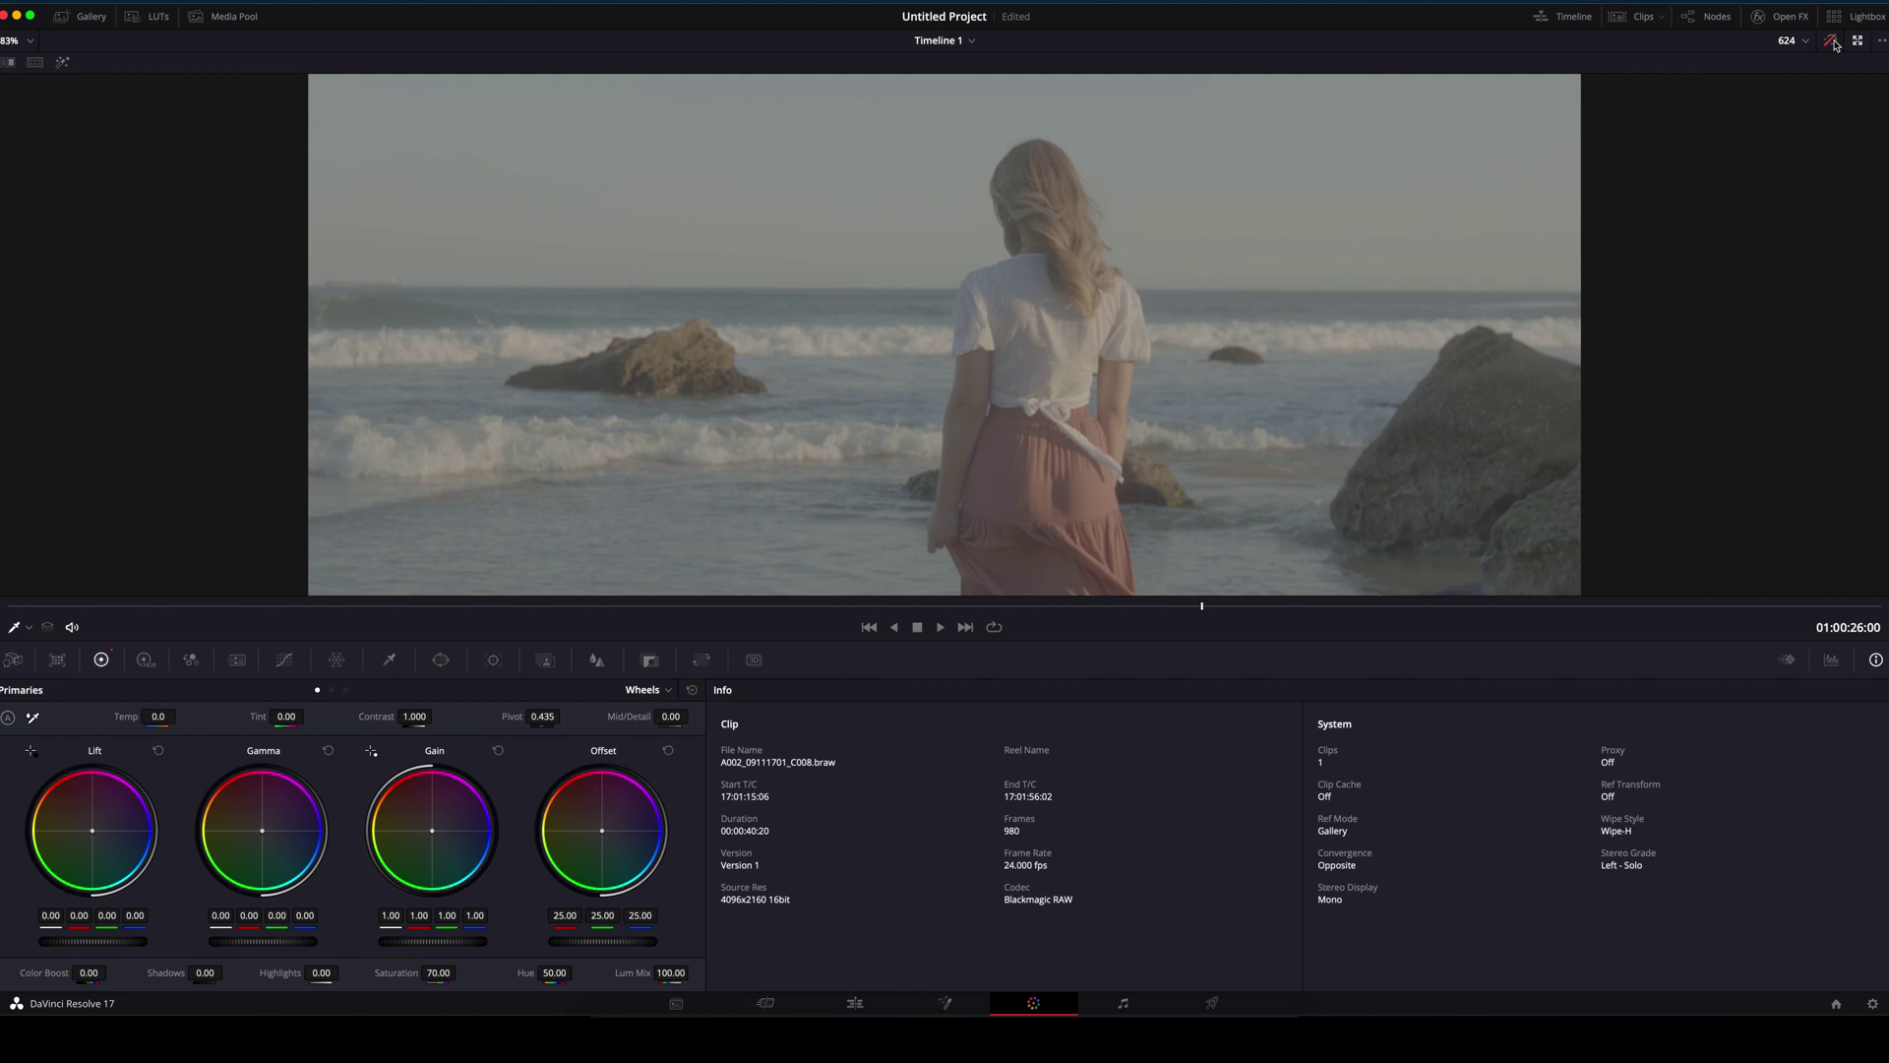
pyautogui.click(1834, 42)
pyautogui.click(1834, 42)
pyautogui.click(1834, 45)
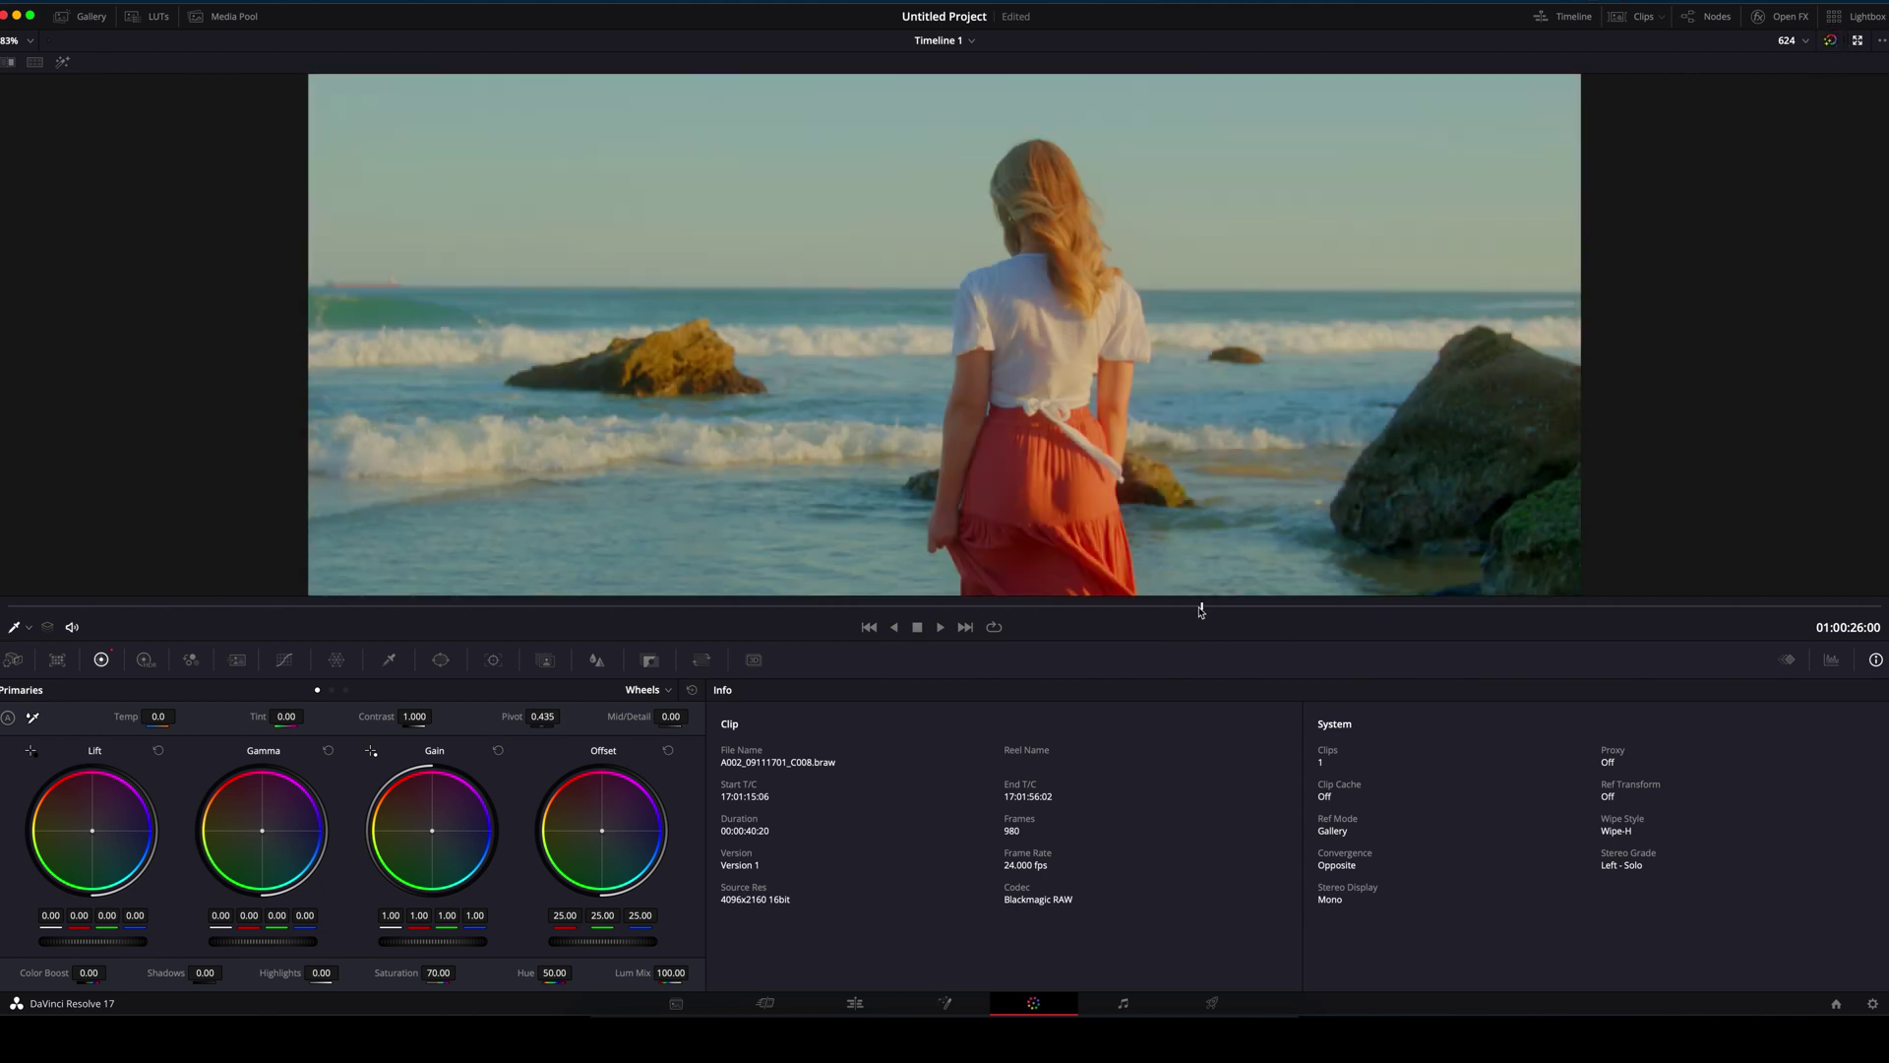
pyautogui.moveTo(1202, 609)
pyautogui.mouseDown()
pyautogui.moveTo(843, 607)
pyautogui.moveTo(1467, 611)
pyautogui.moveTo(1175, 614)
pyautogui.mouseUp()
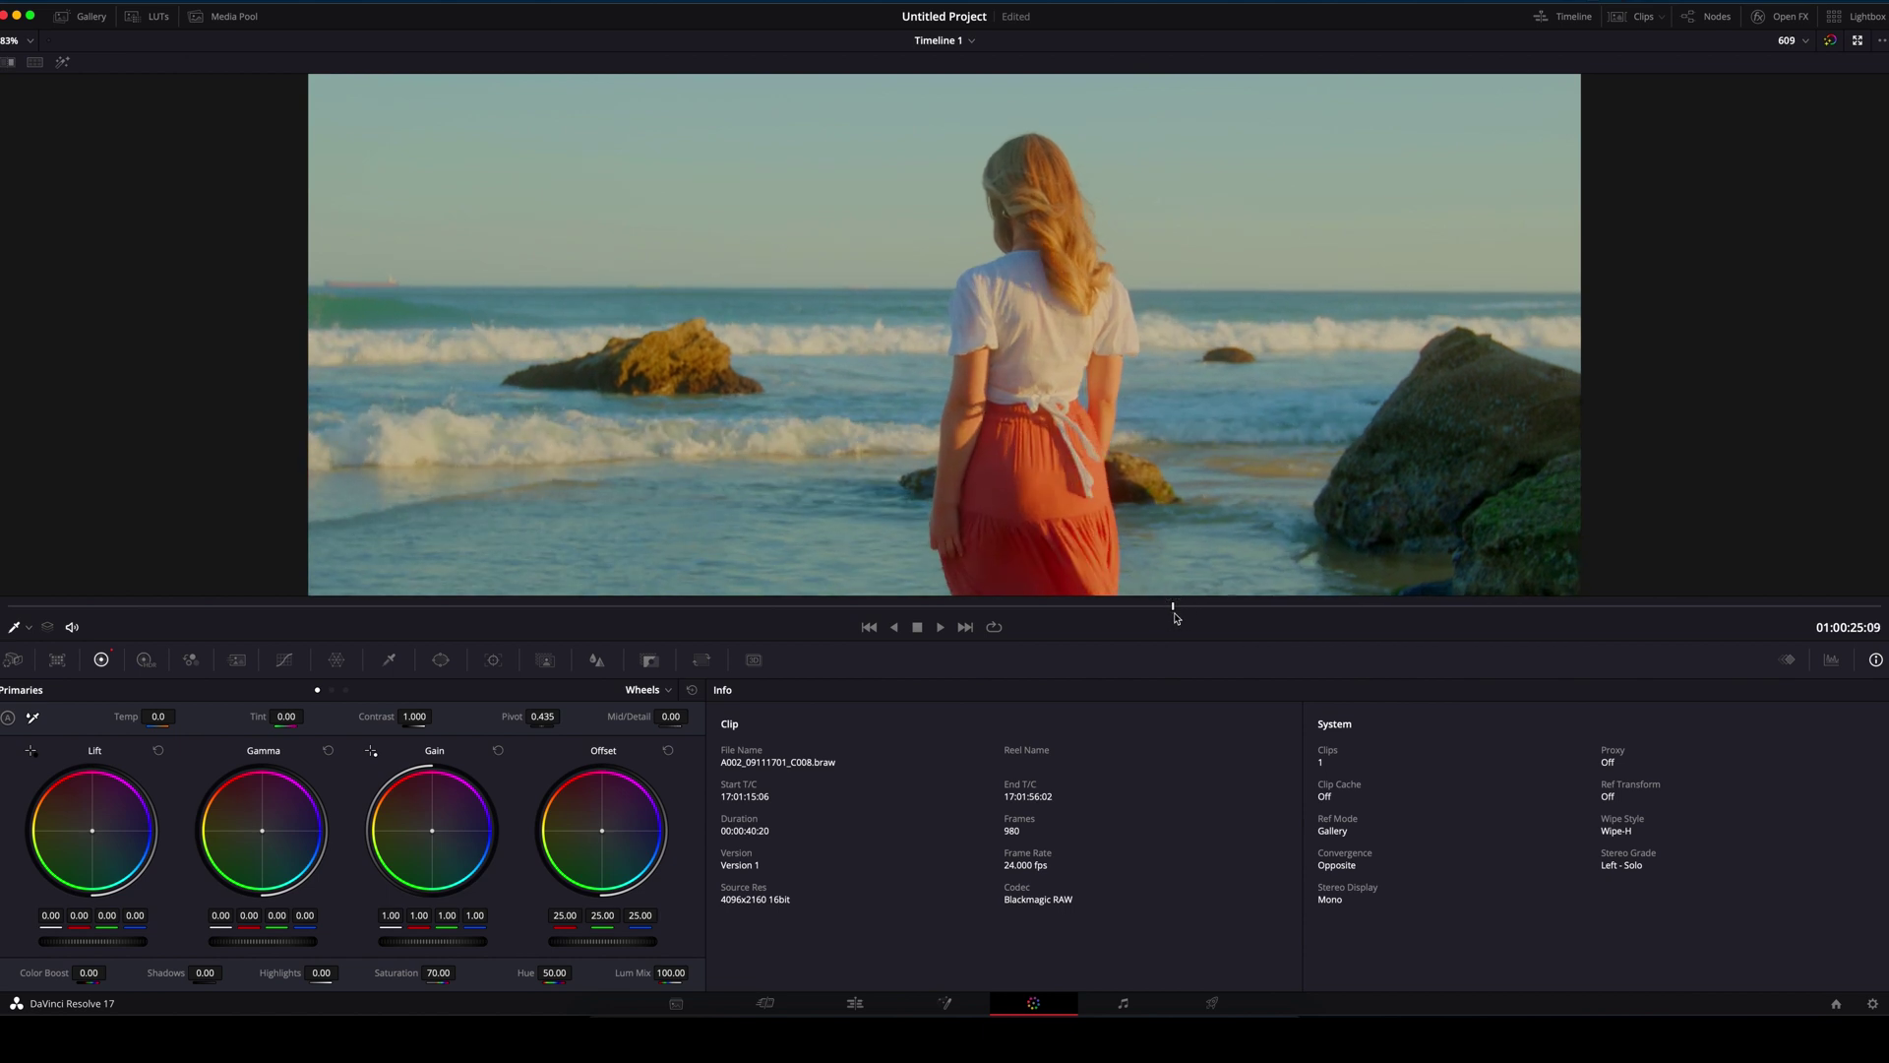
# Step: Exit the Enhanced Viewer and open the Deliver page's File render settings
pyautogui.click(1857, 41)
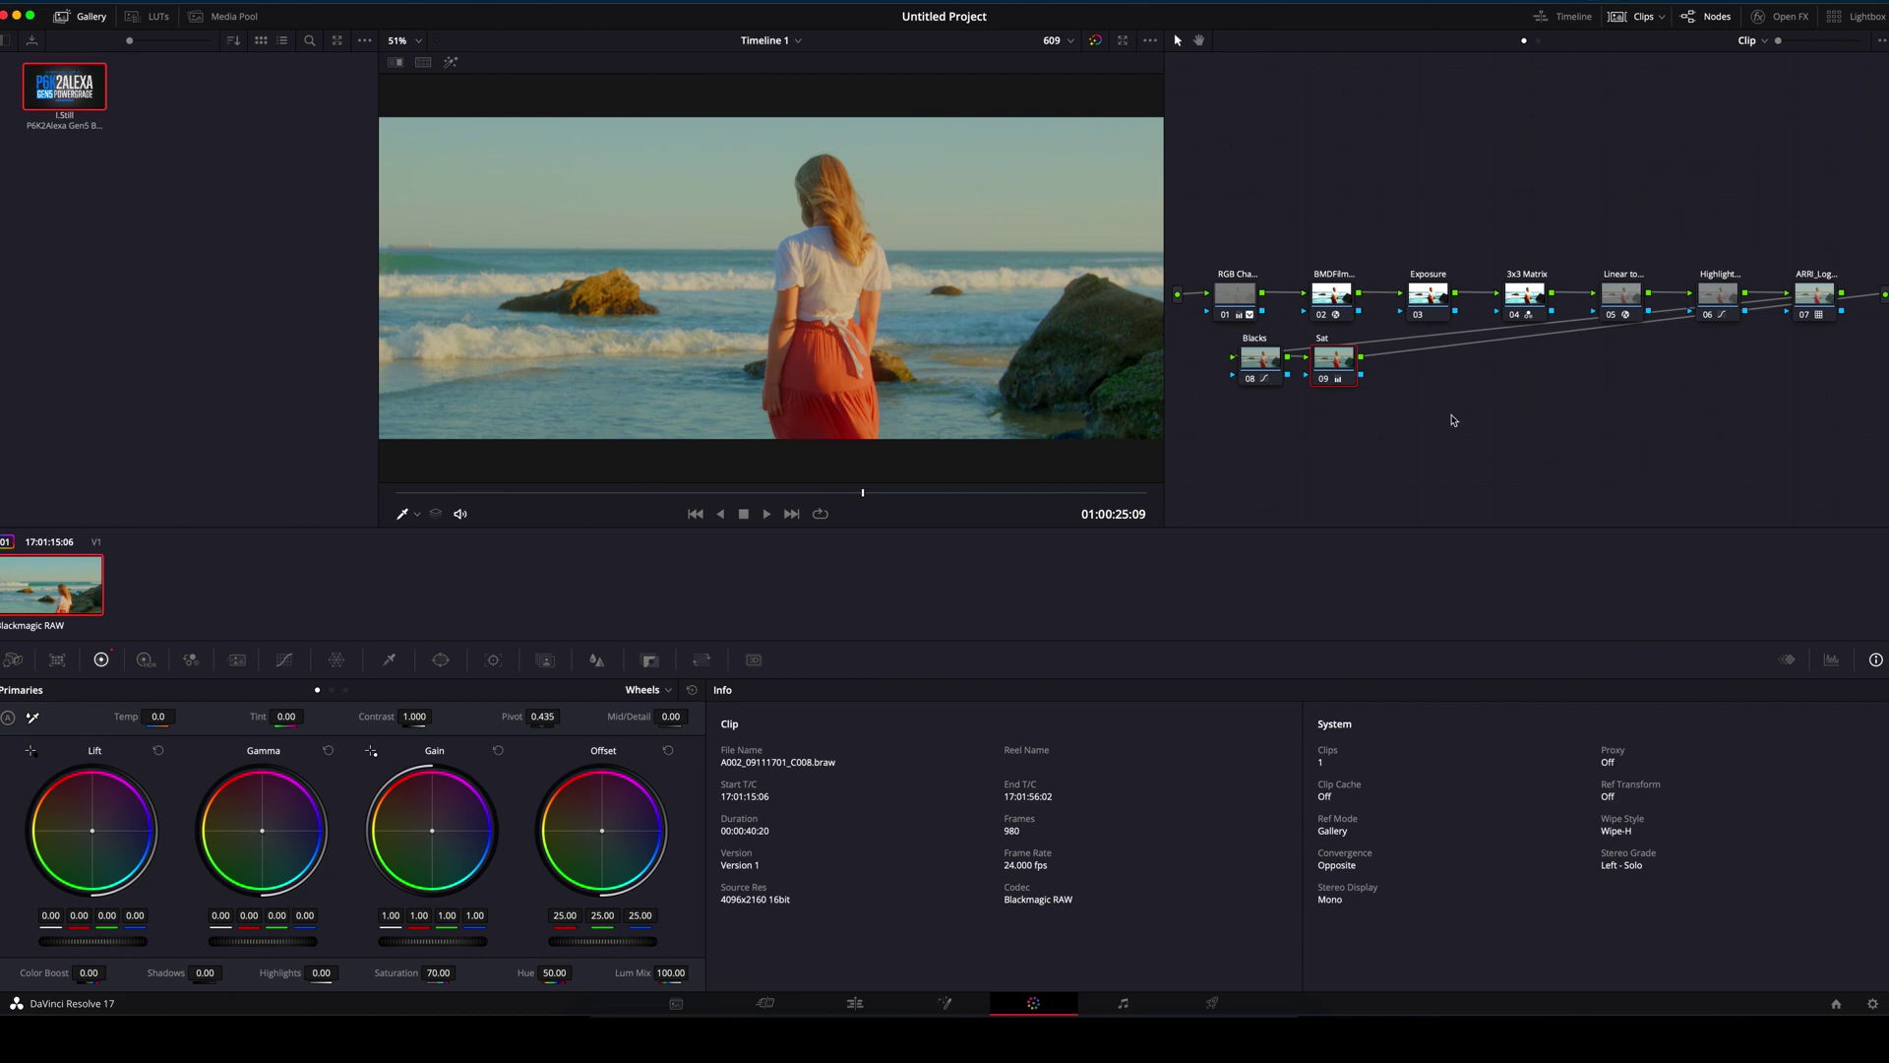
pyautogui.click(1213, 1004)
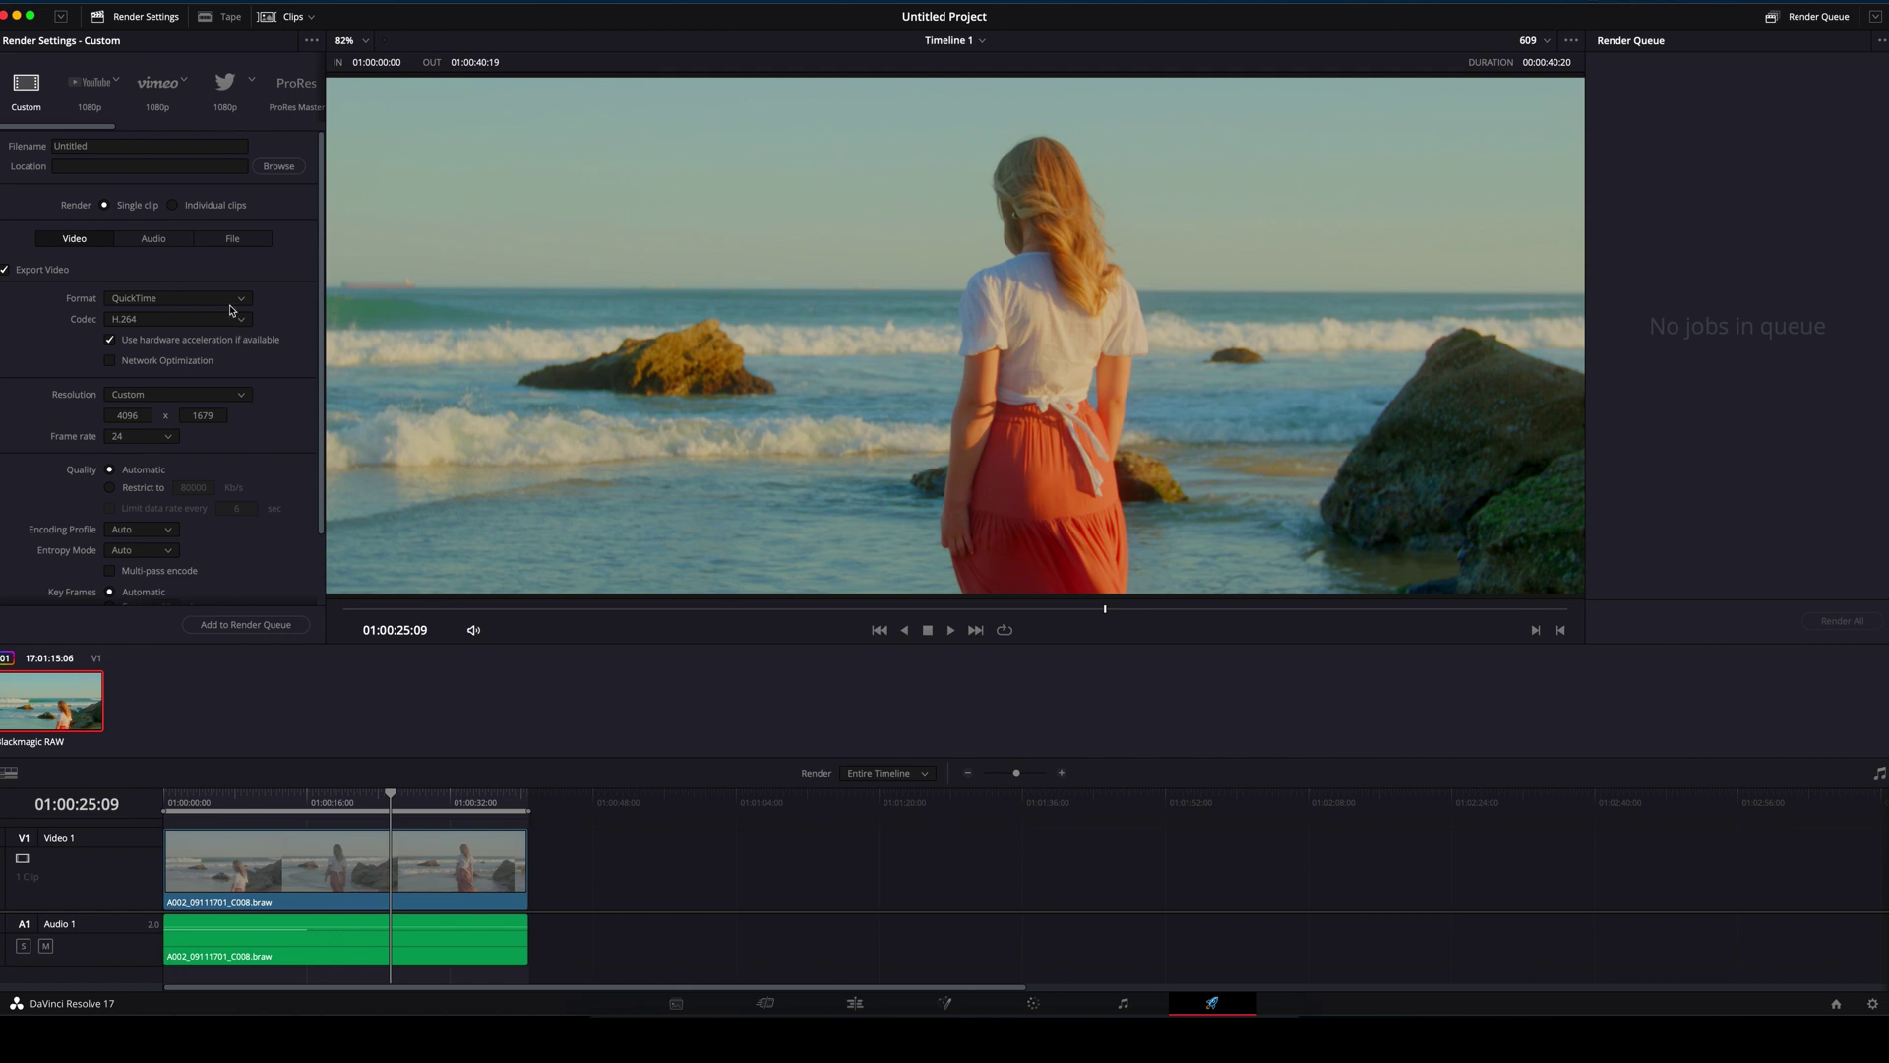
pyautogui.click(153, 239)
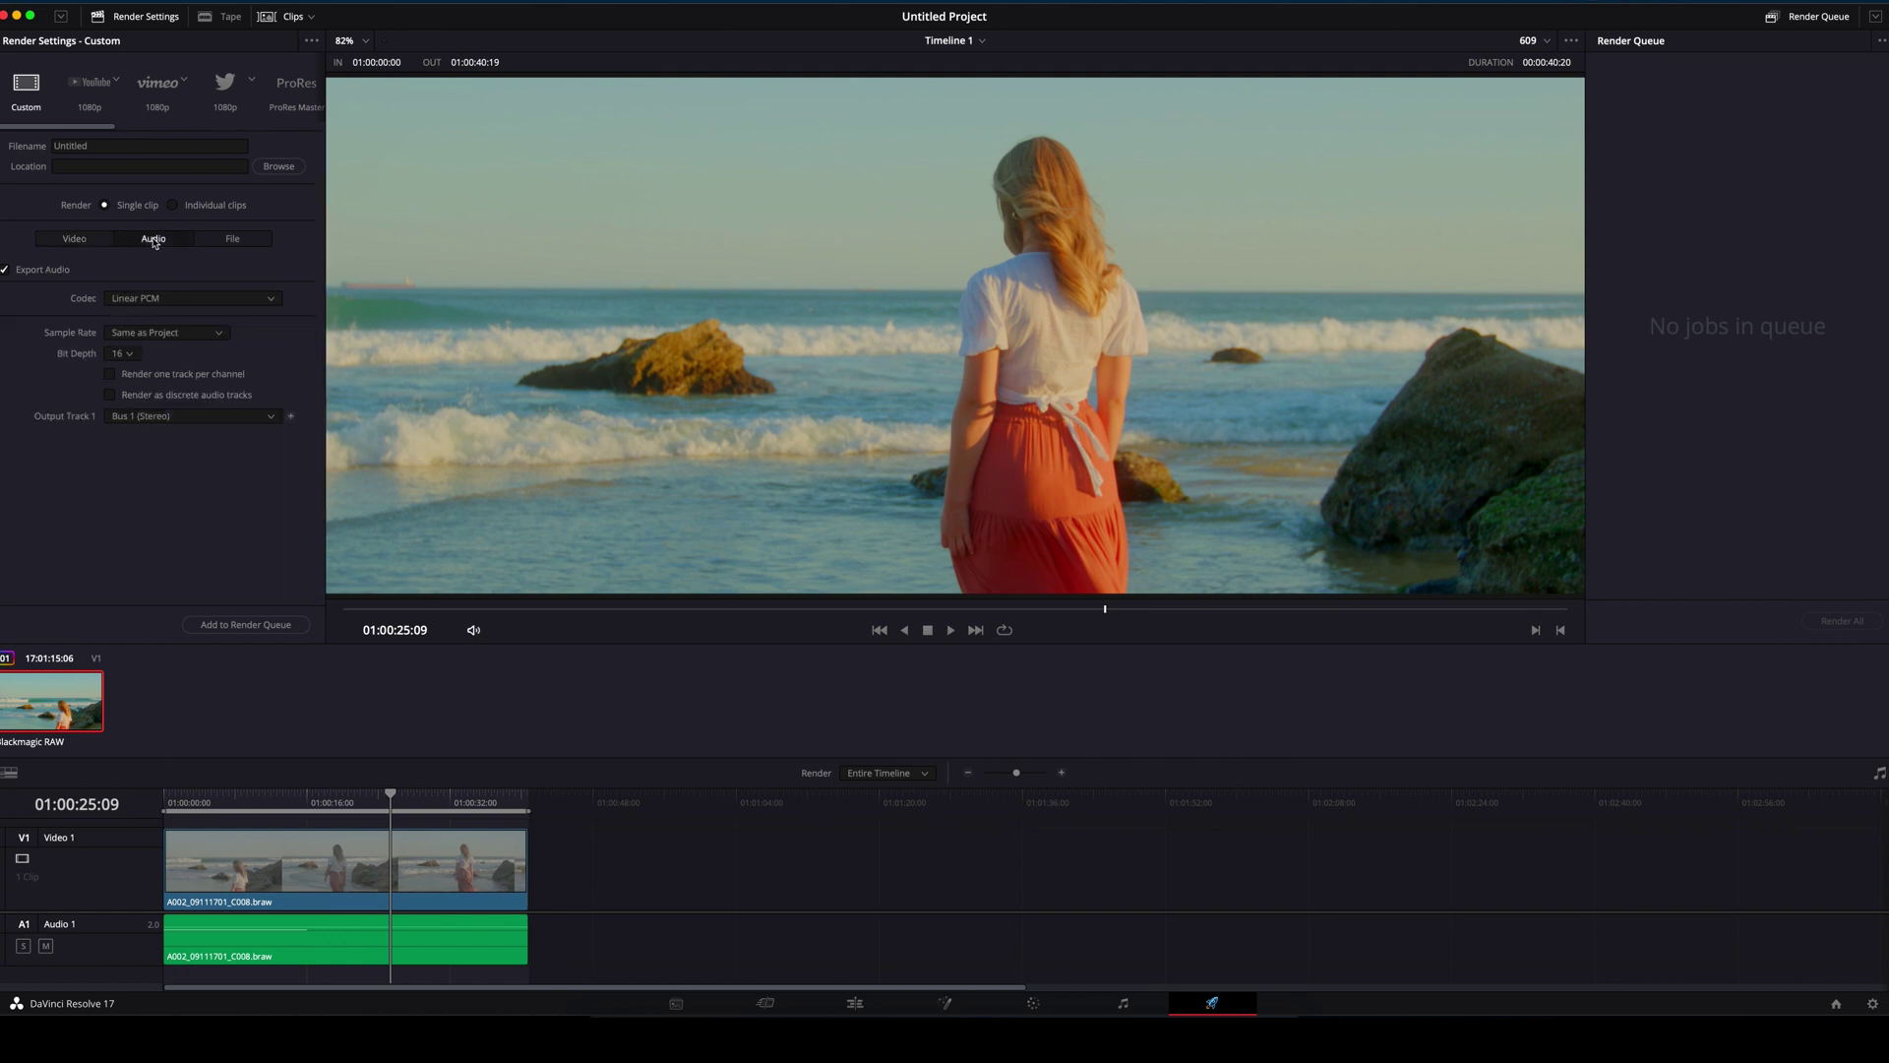
pyautogui.click(234, 239)
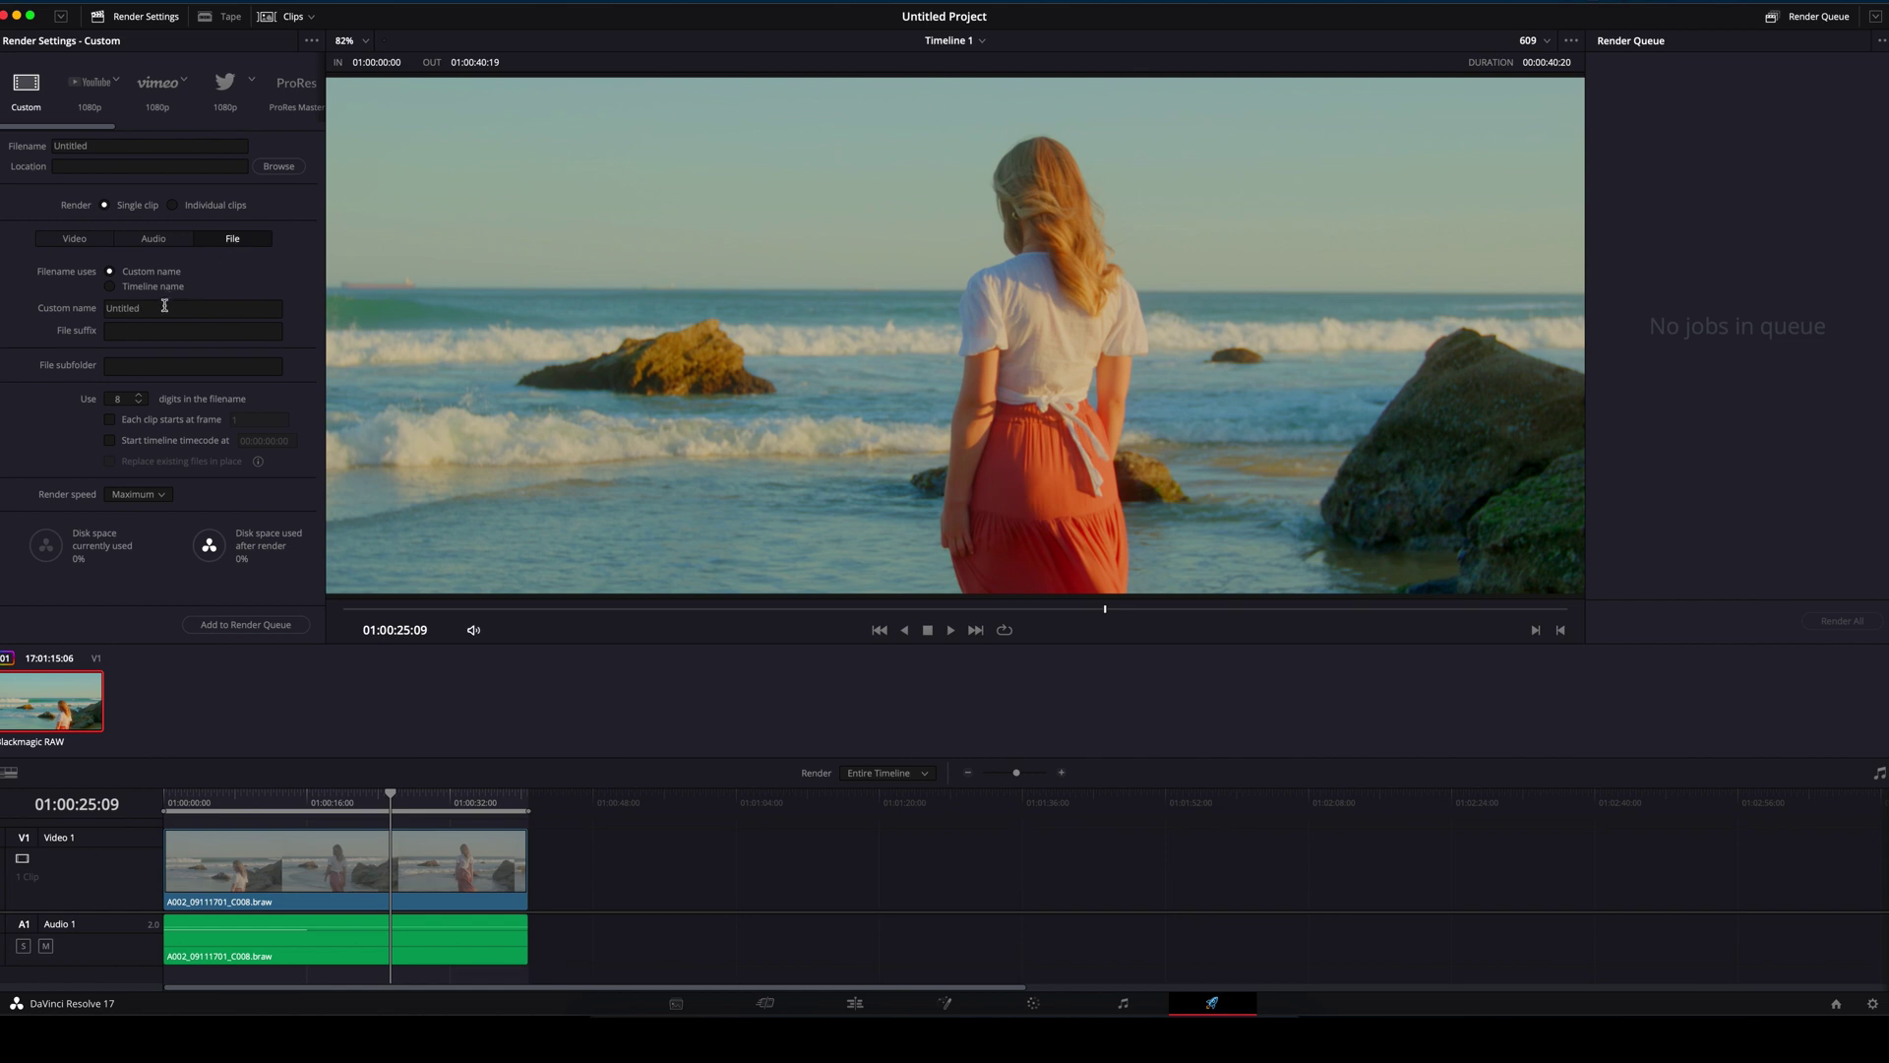
# Step: Replace 'Untitled' with the user's name plus 'P6k2Alexa Test' and save renders to Movies
pyautogui.click(103, 308)
pyautogui.moveTo(104, 308); pyautogui.dragTo(289, 313)
pyautogui.press('BackSpace')
pyautogui.write('Juan P6k2Alexa Test')
pyautogui.press('Return')
pyautogui.click(279, 166)
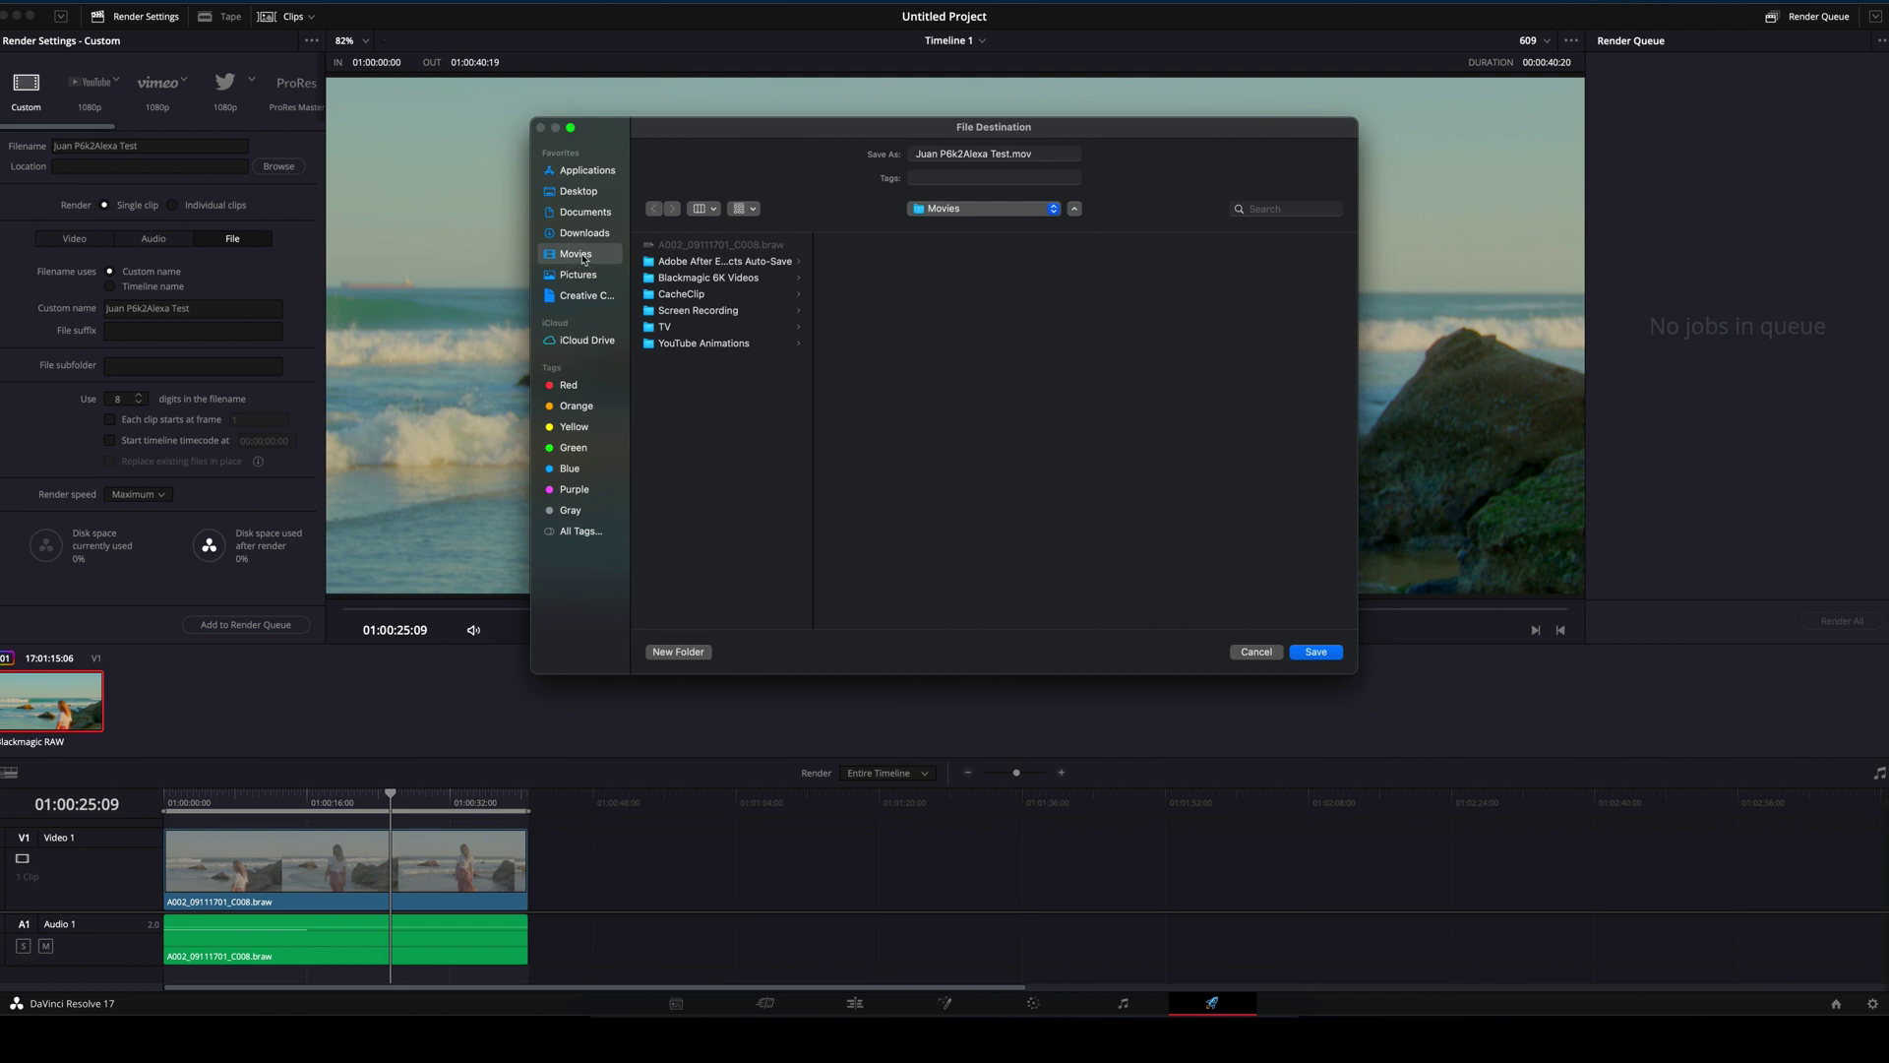
pyautogui.click(1317, 653)
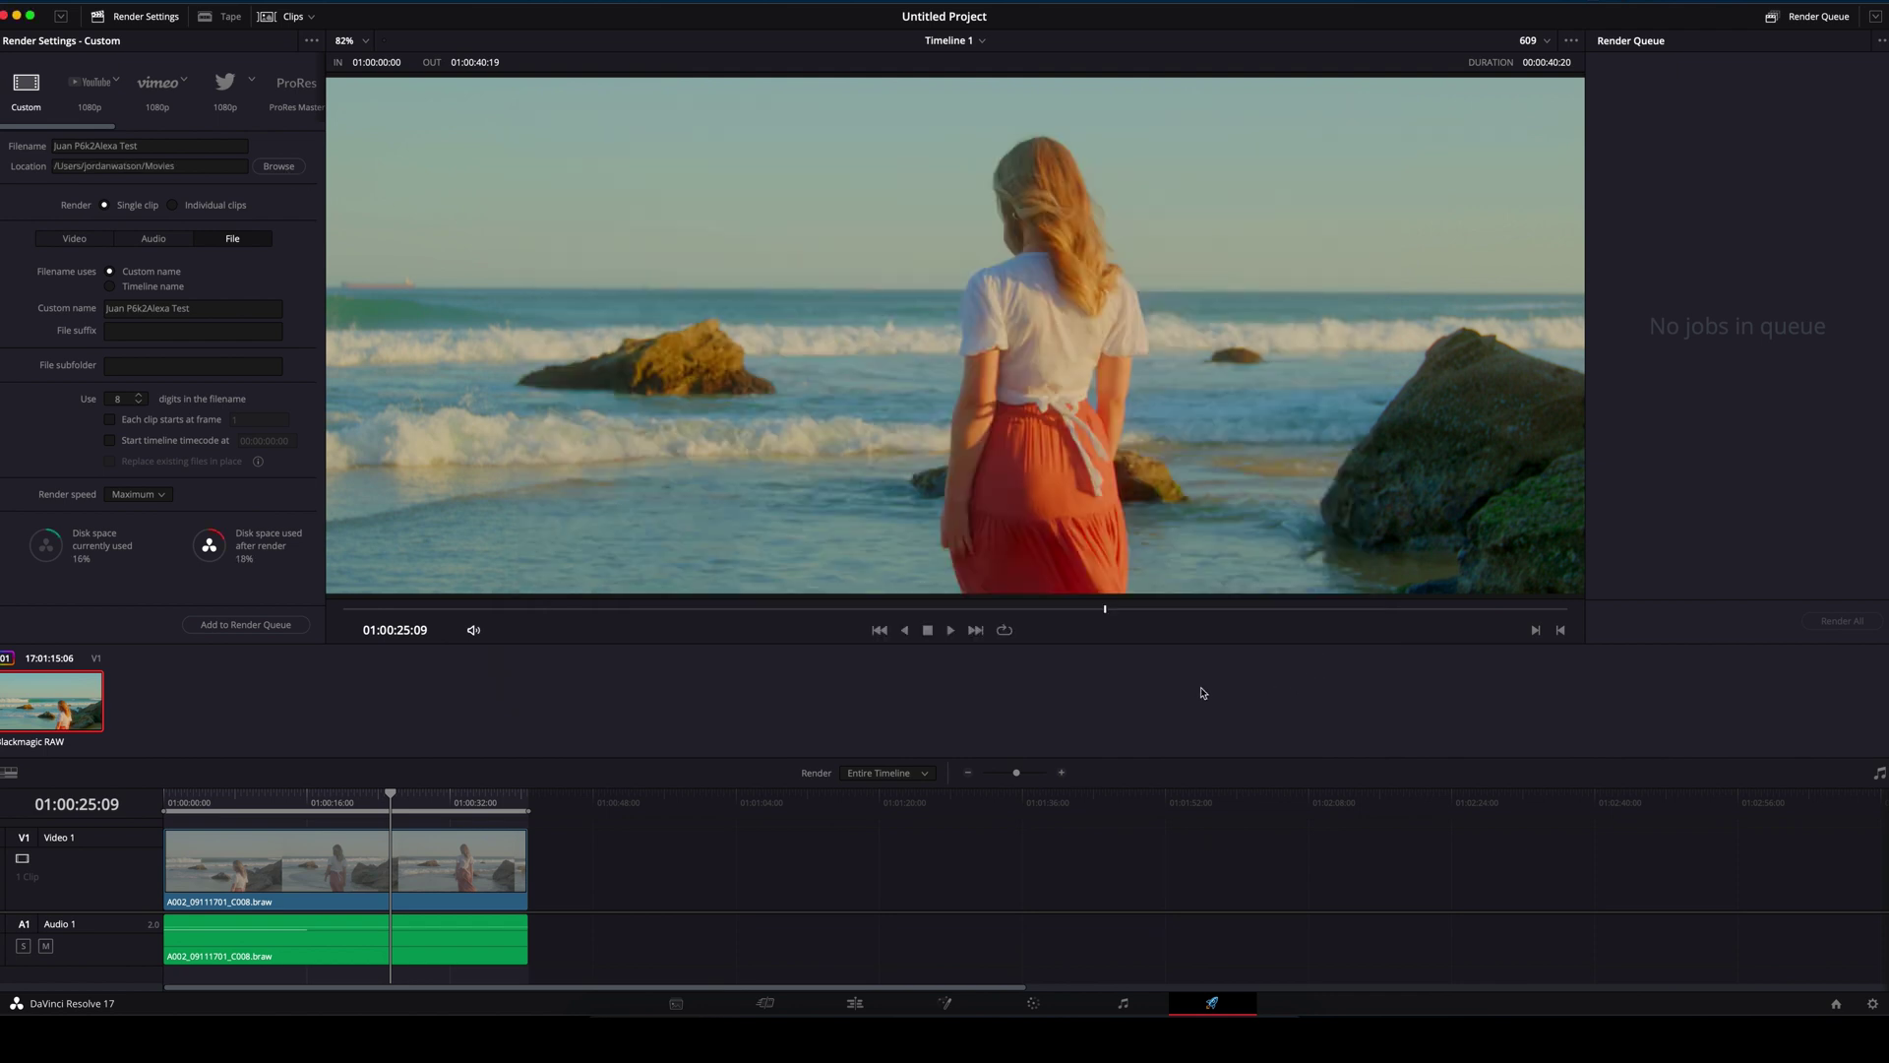
# Step: Set the video codec to Apple ProRes with type ProRes 422
pyautogui.click(94, 241)
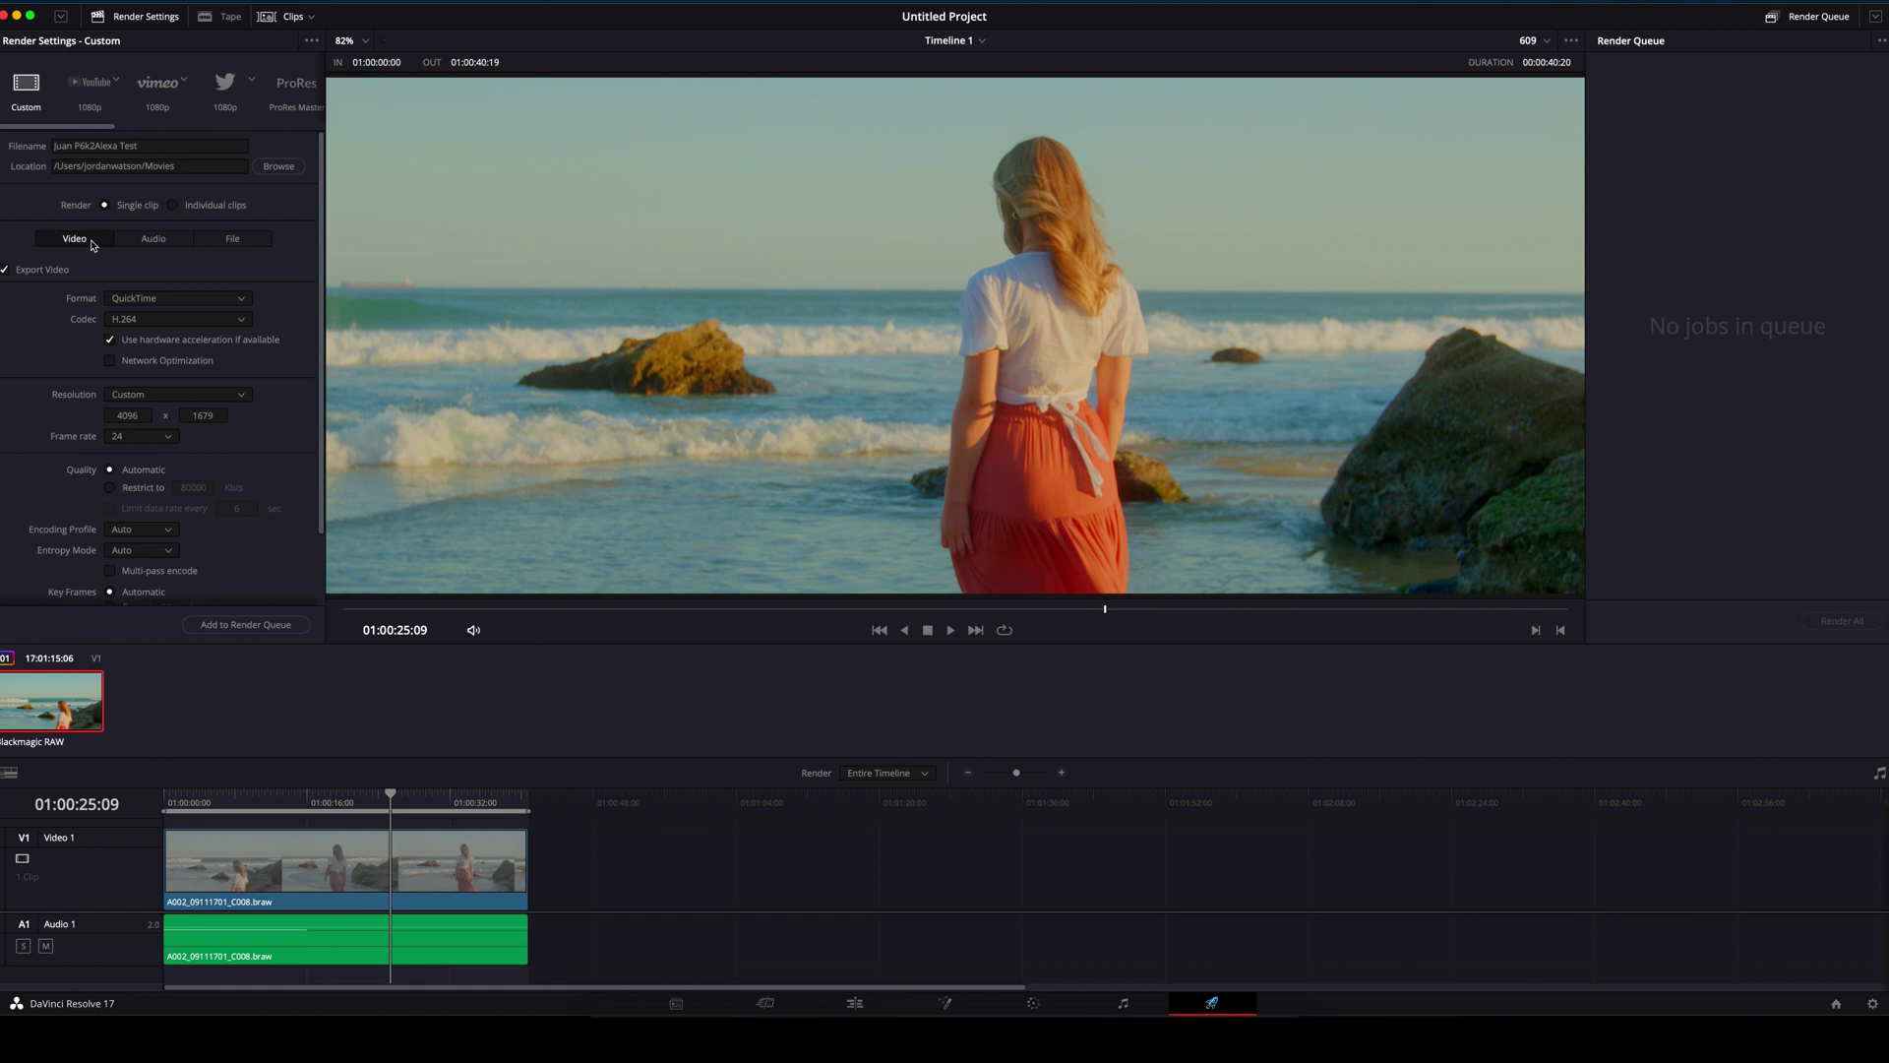
pyautogui.click(238, 321)
pyautogui.click(201, 339)
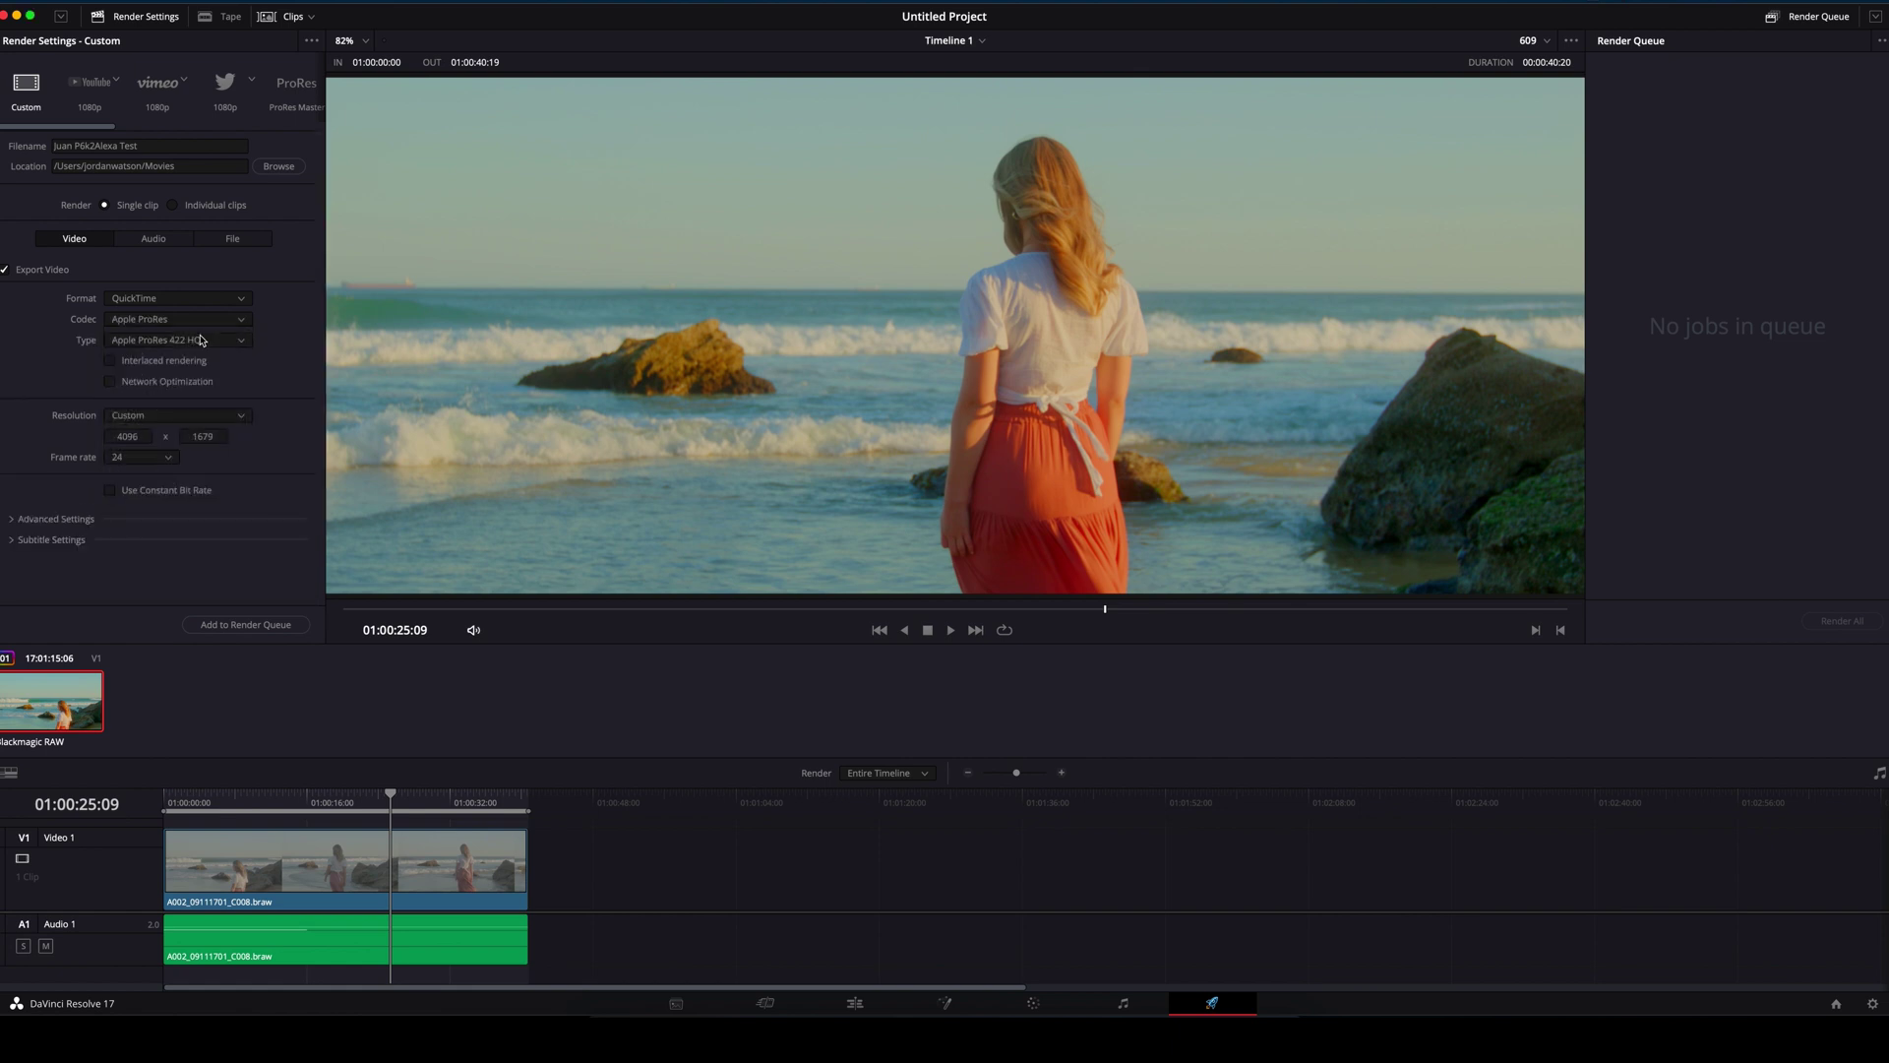
pyautogui.click(208, 341)
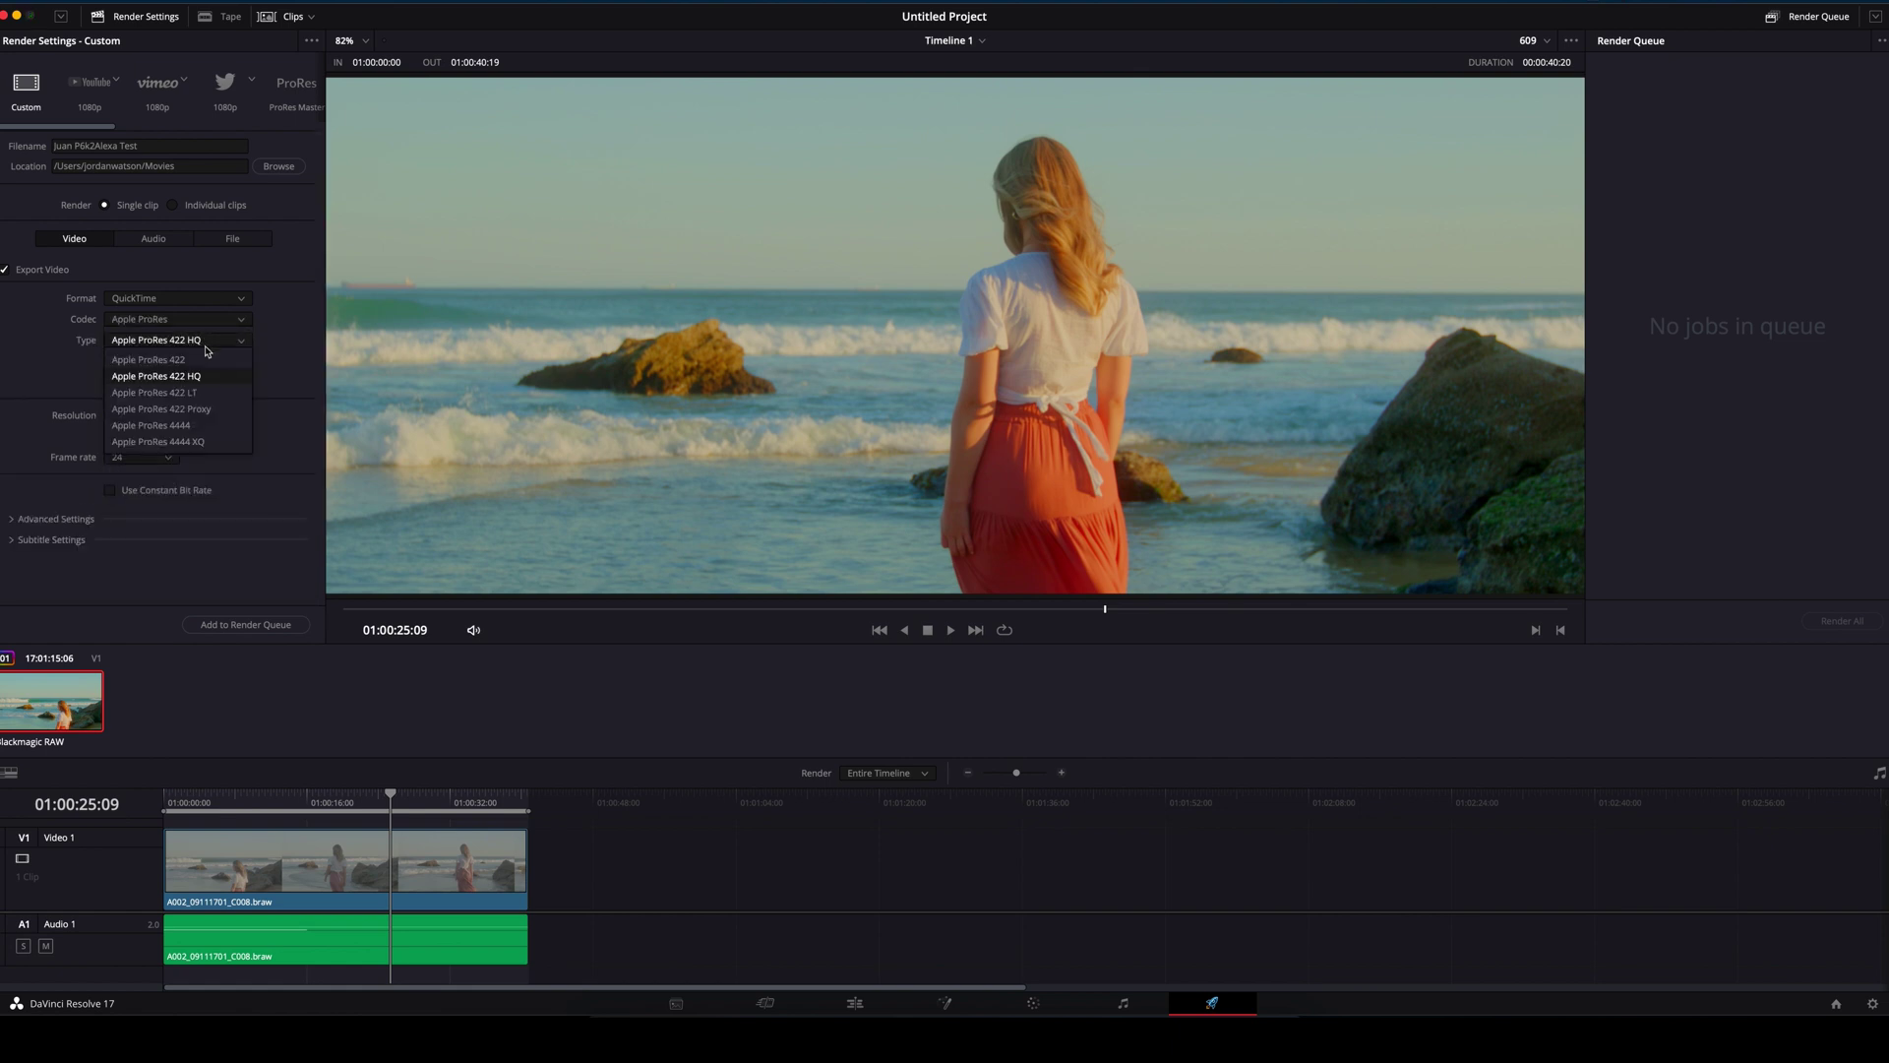
pyautogui.click(202, 360)
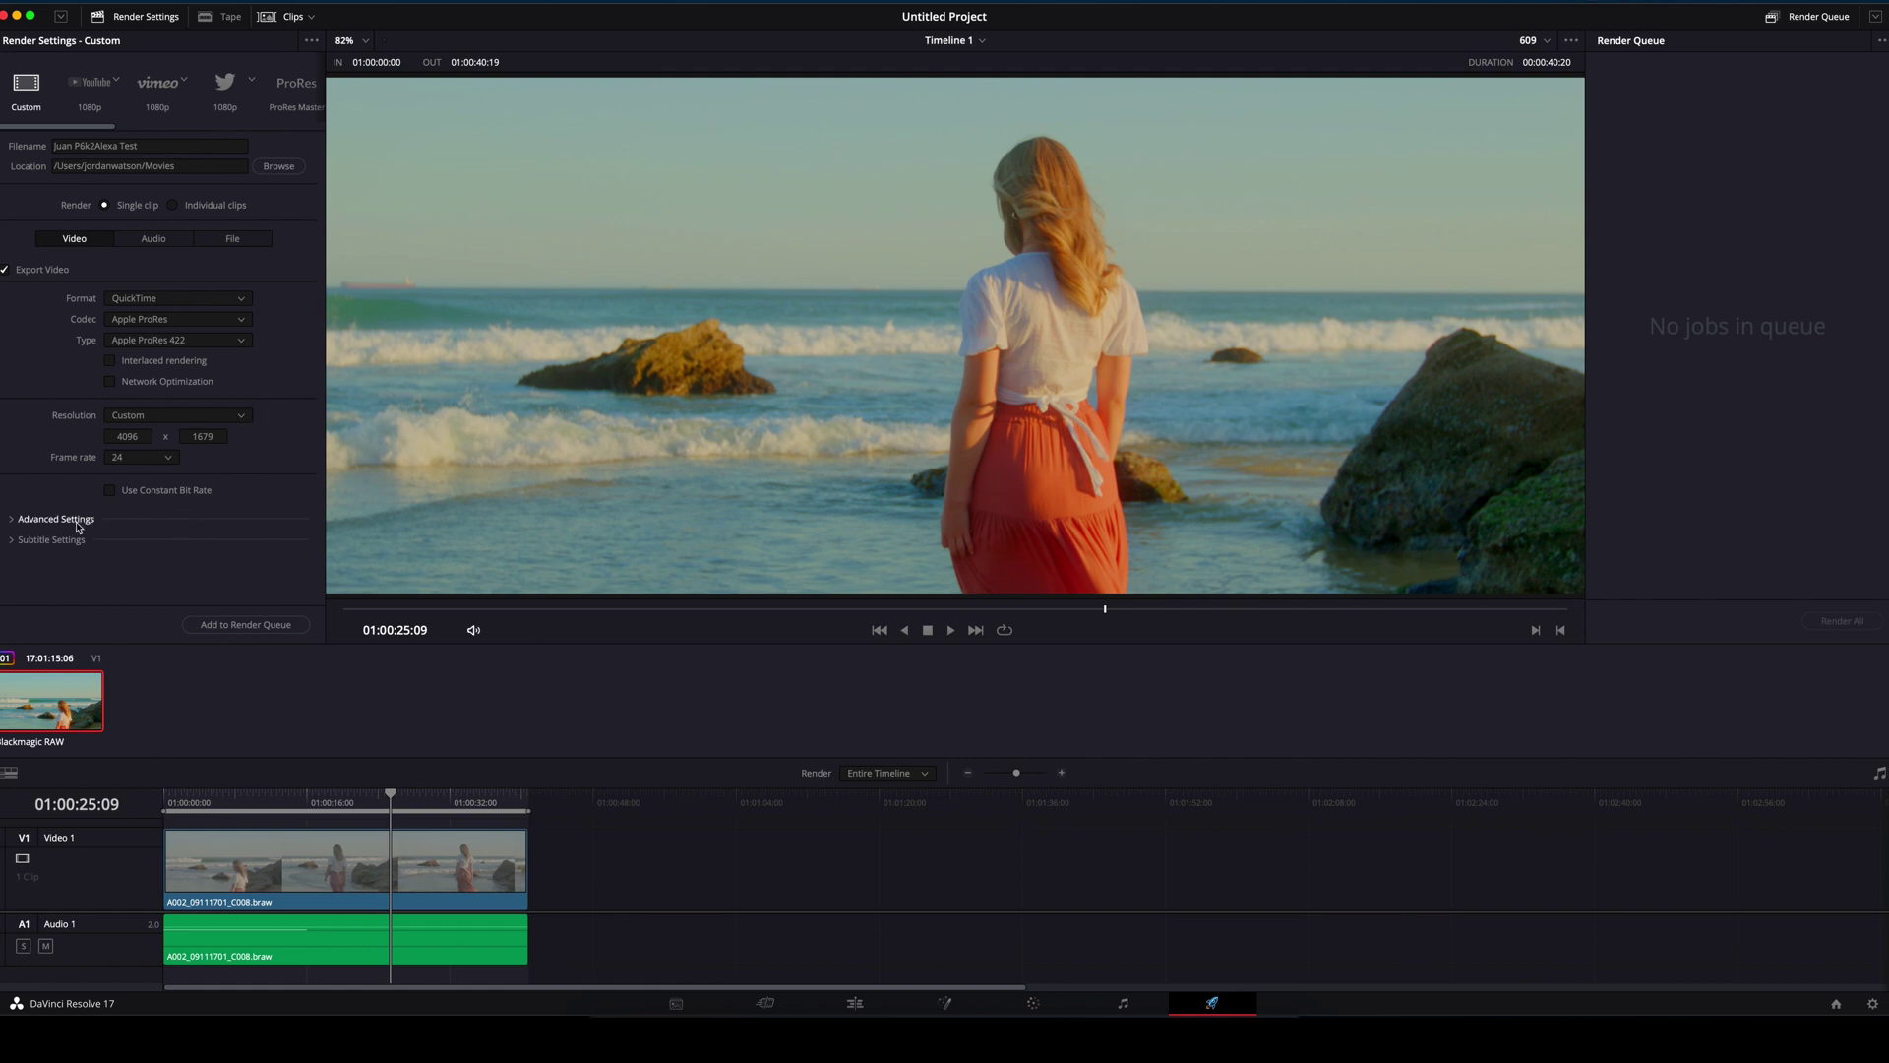
# Step: Set both Color Space Tag and Gamma Tag to Rec.709 under Advanced Settings
pyautogui.click(18, 522)
pyautogui.scroll(-6, 274, 465)
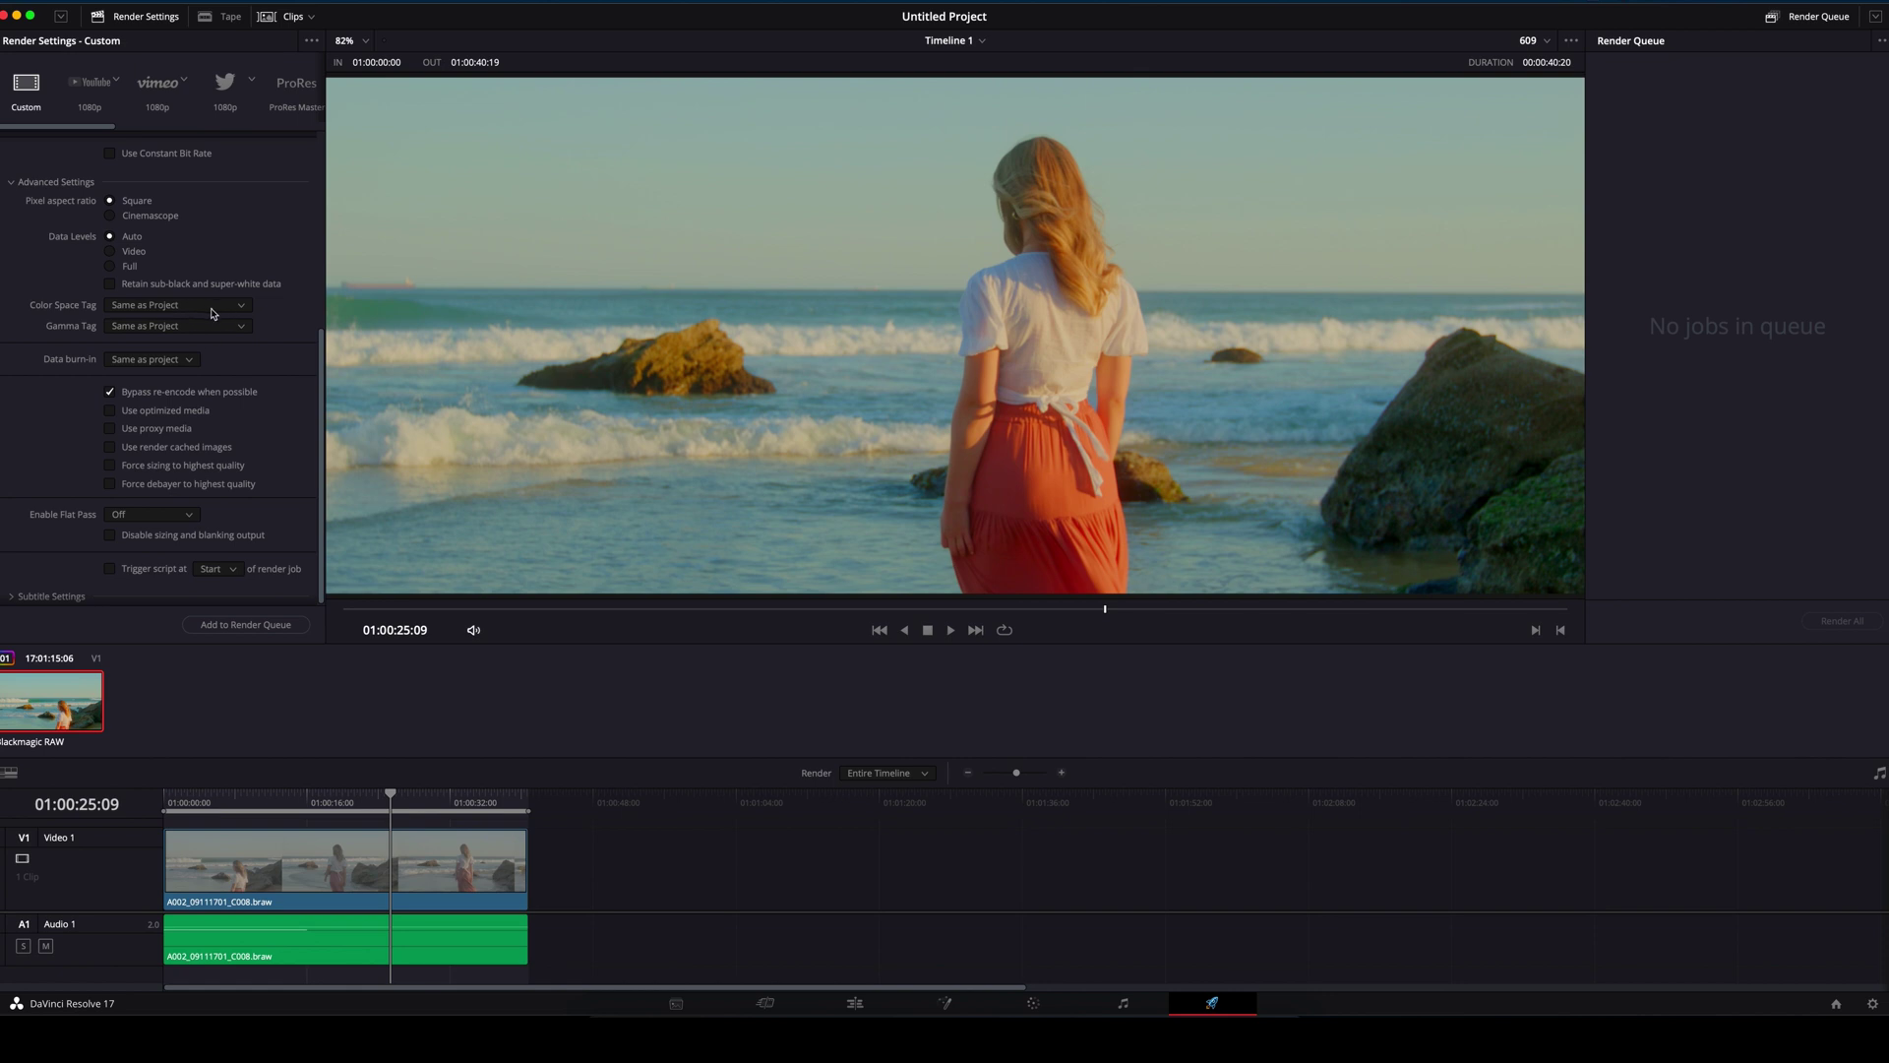
pyautogui.click(215, 312)
pyautogui.scroll(-5, 207, 400)
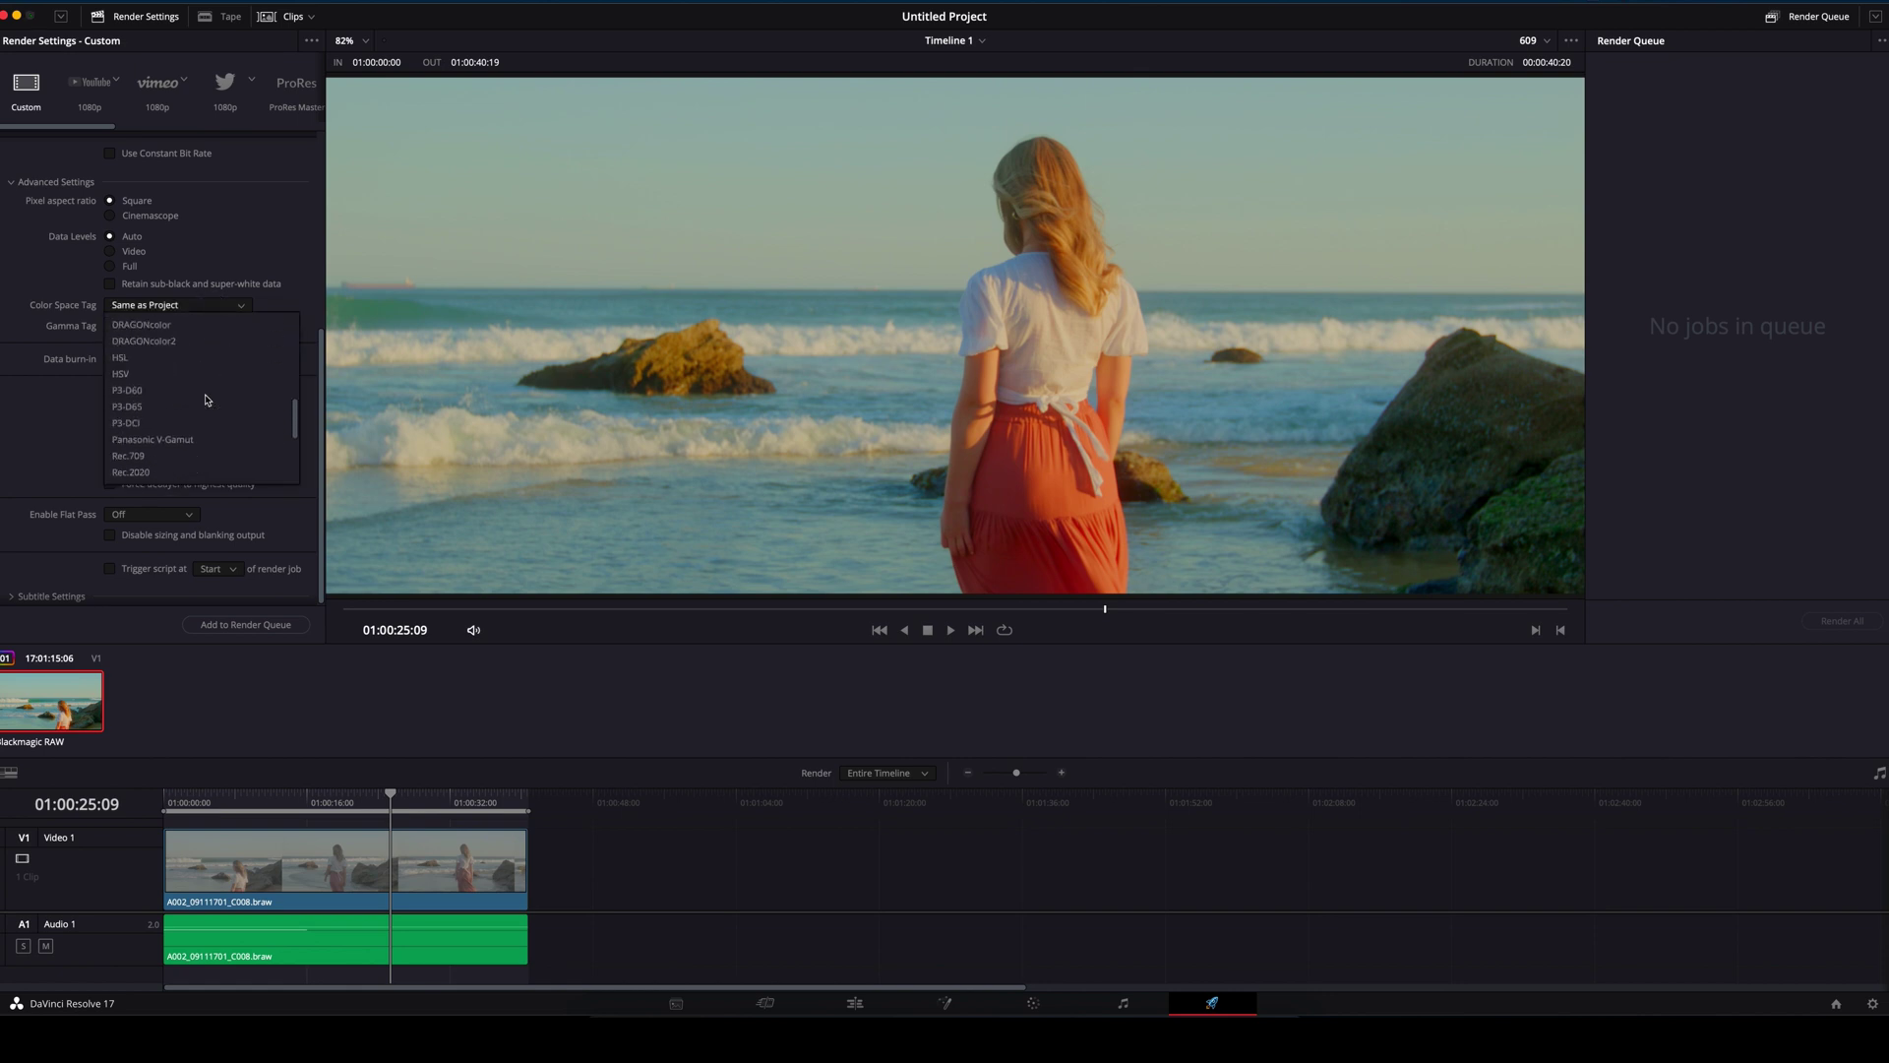
pyautogui.click(129, 374)
pyautogui.click(177, 326)
pyautogui.scroll(-3, 190, 427)
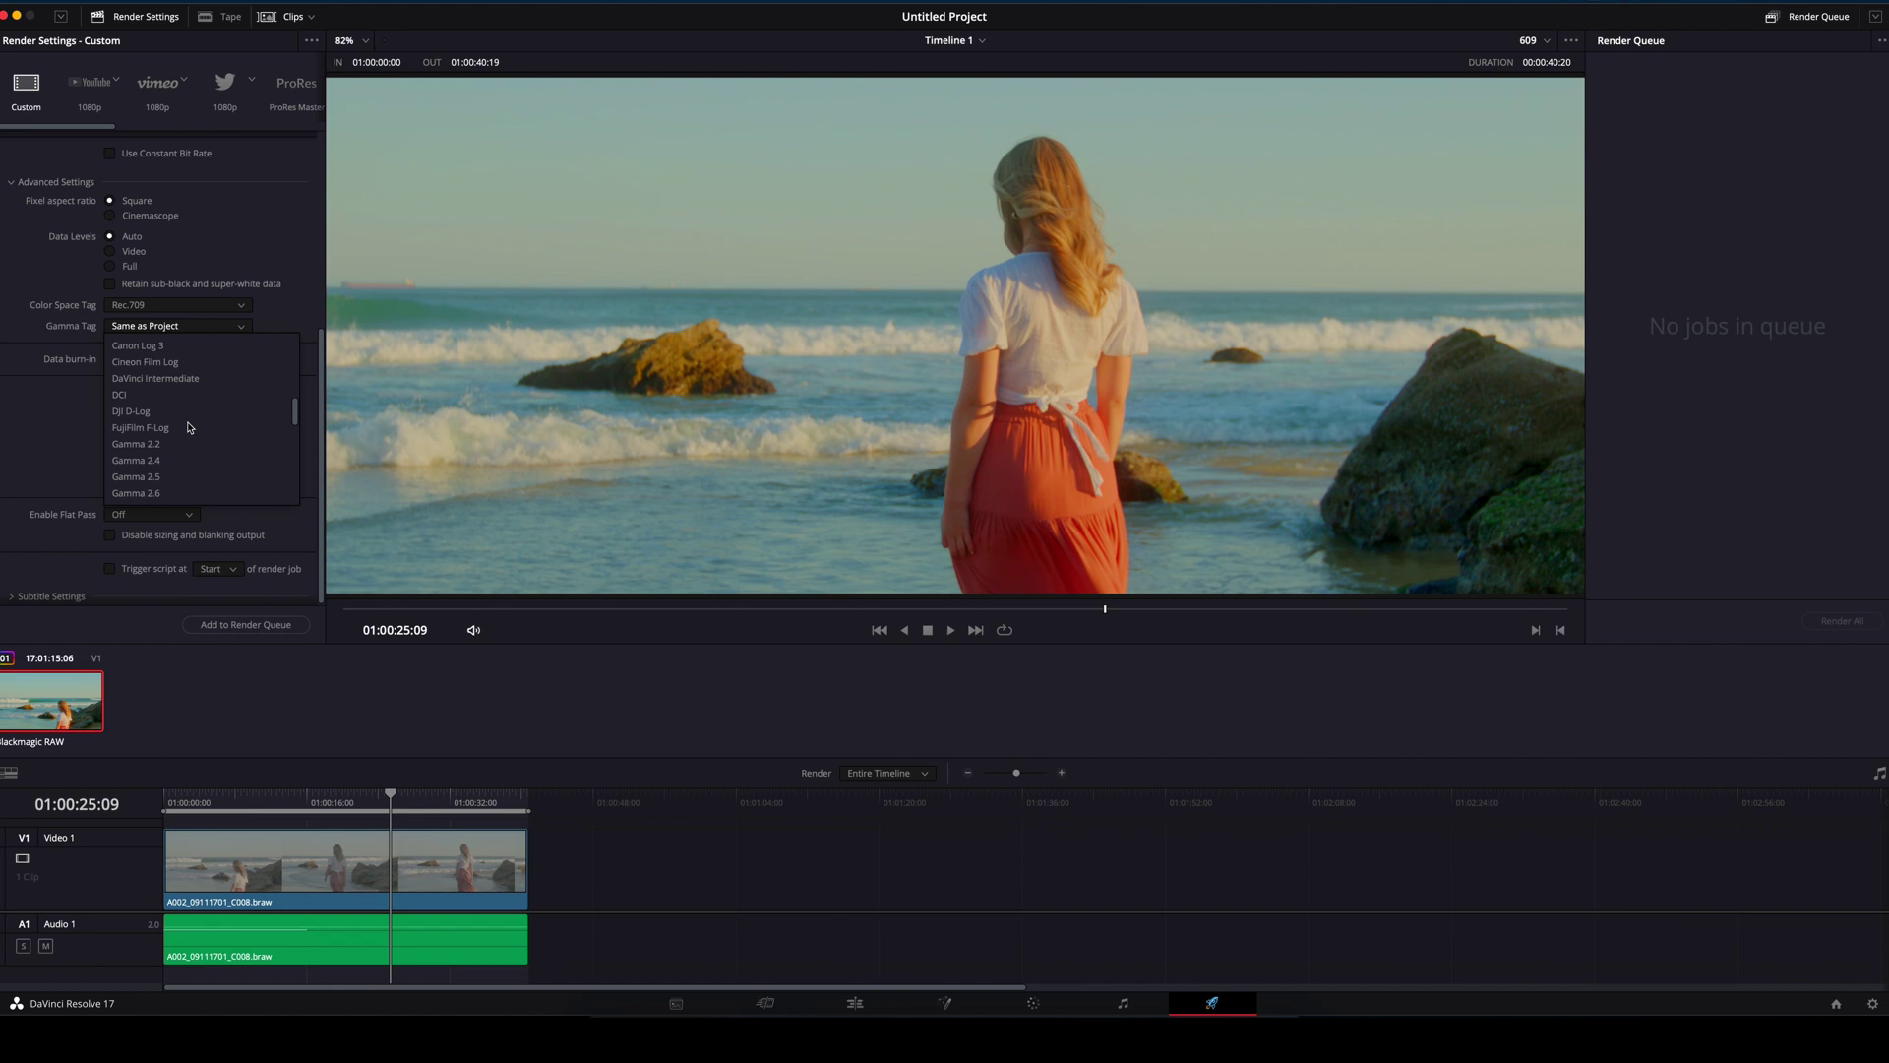
pyautogui.click(133, 444)
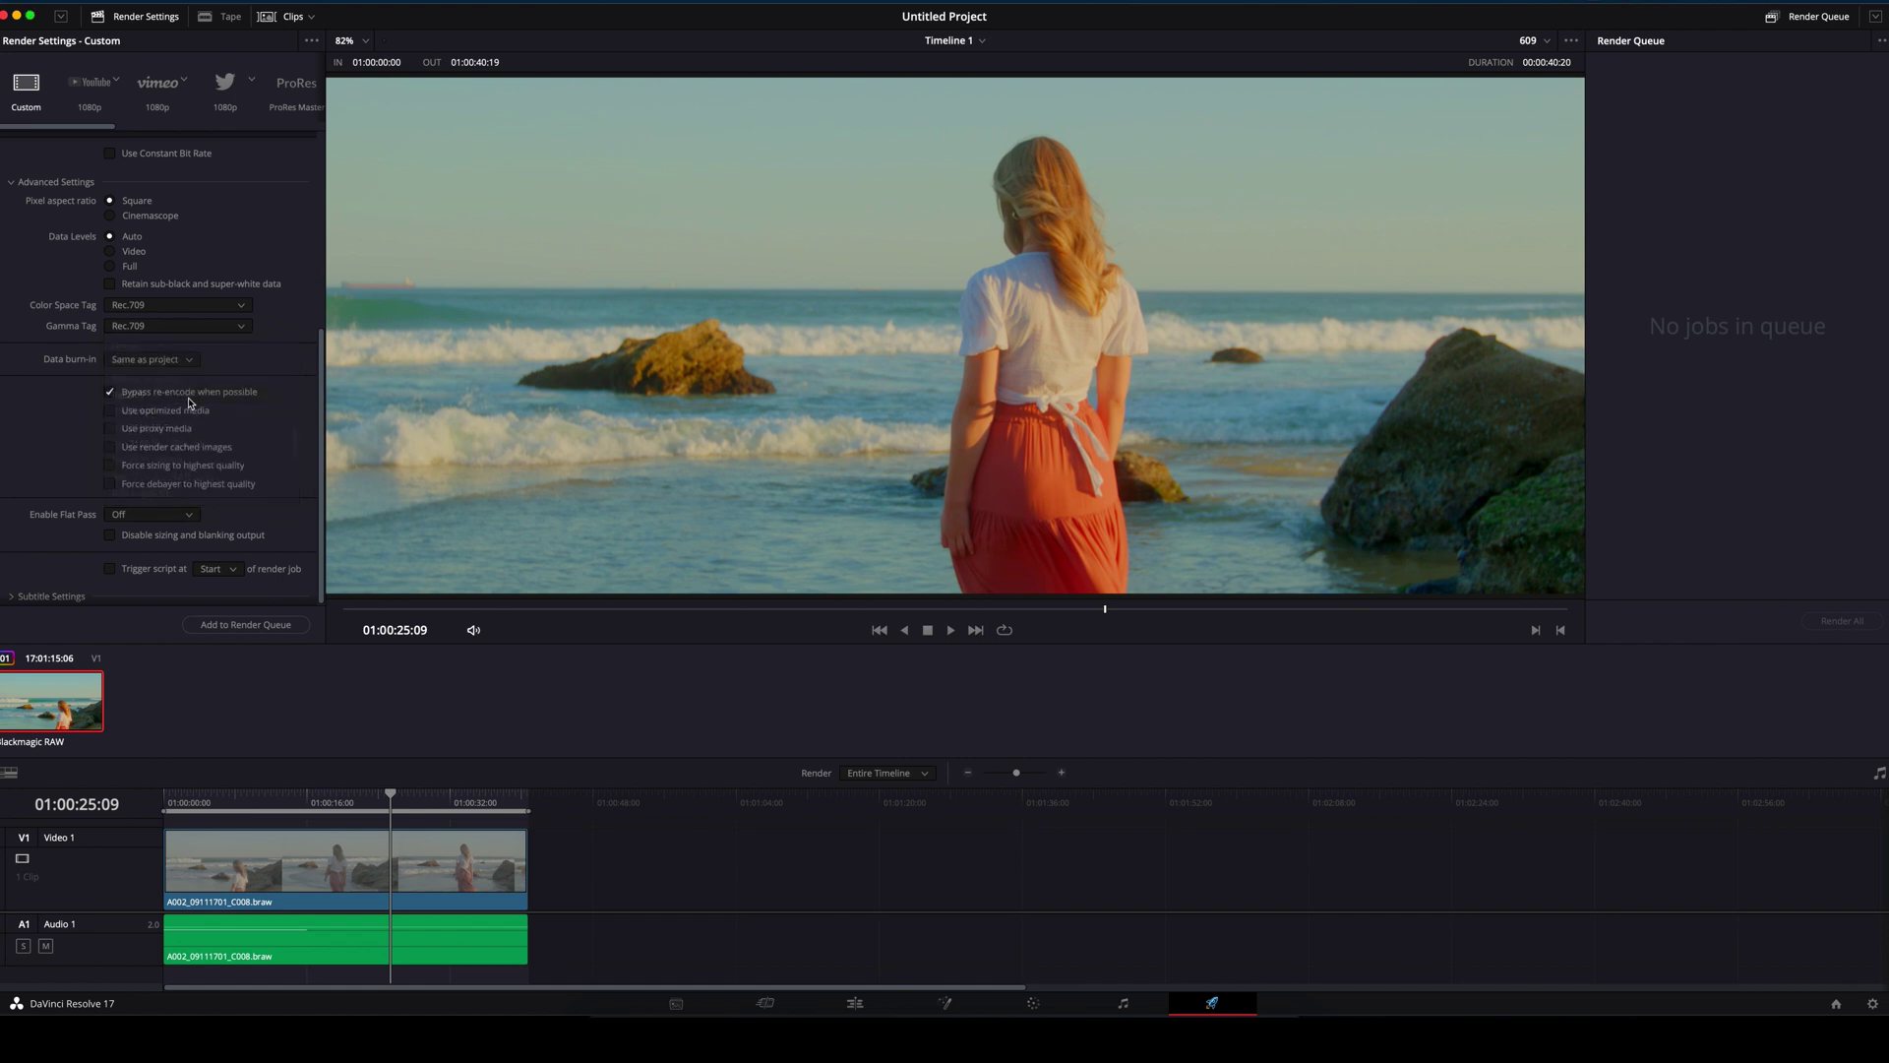
# Step: Add Job 1 for Timeline 1 to the render queue and start Render All
pyautogui.click(253, 626)
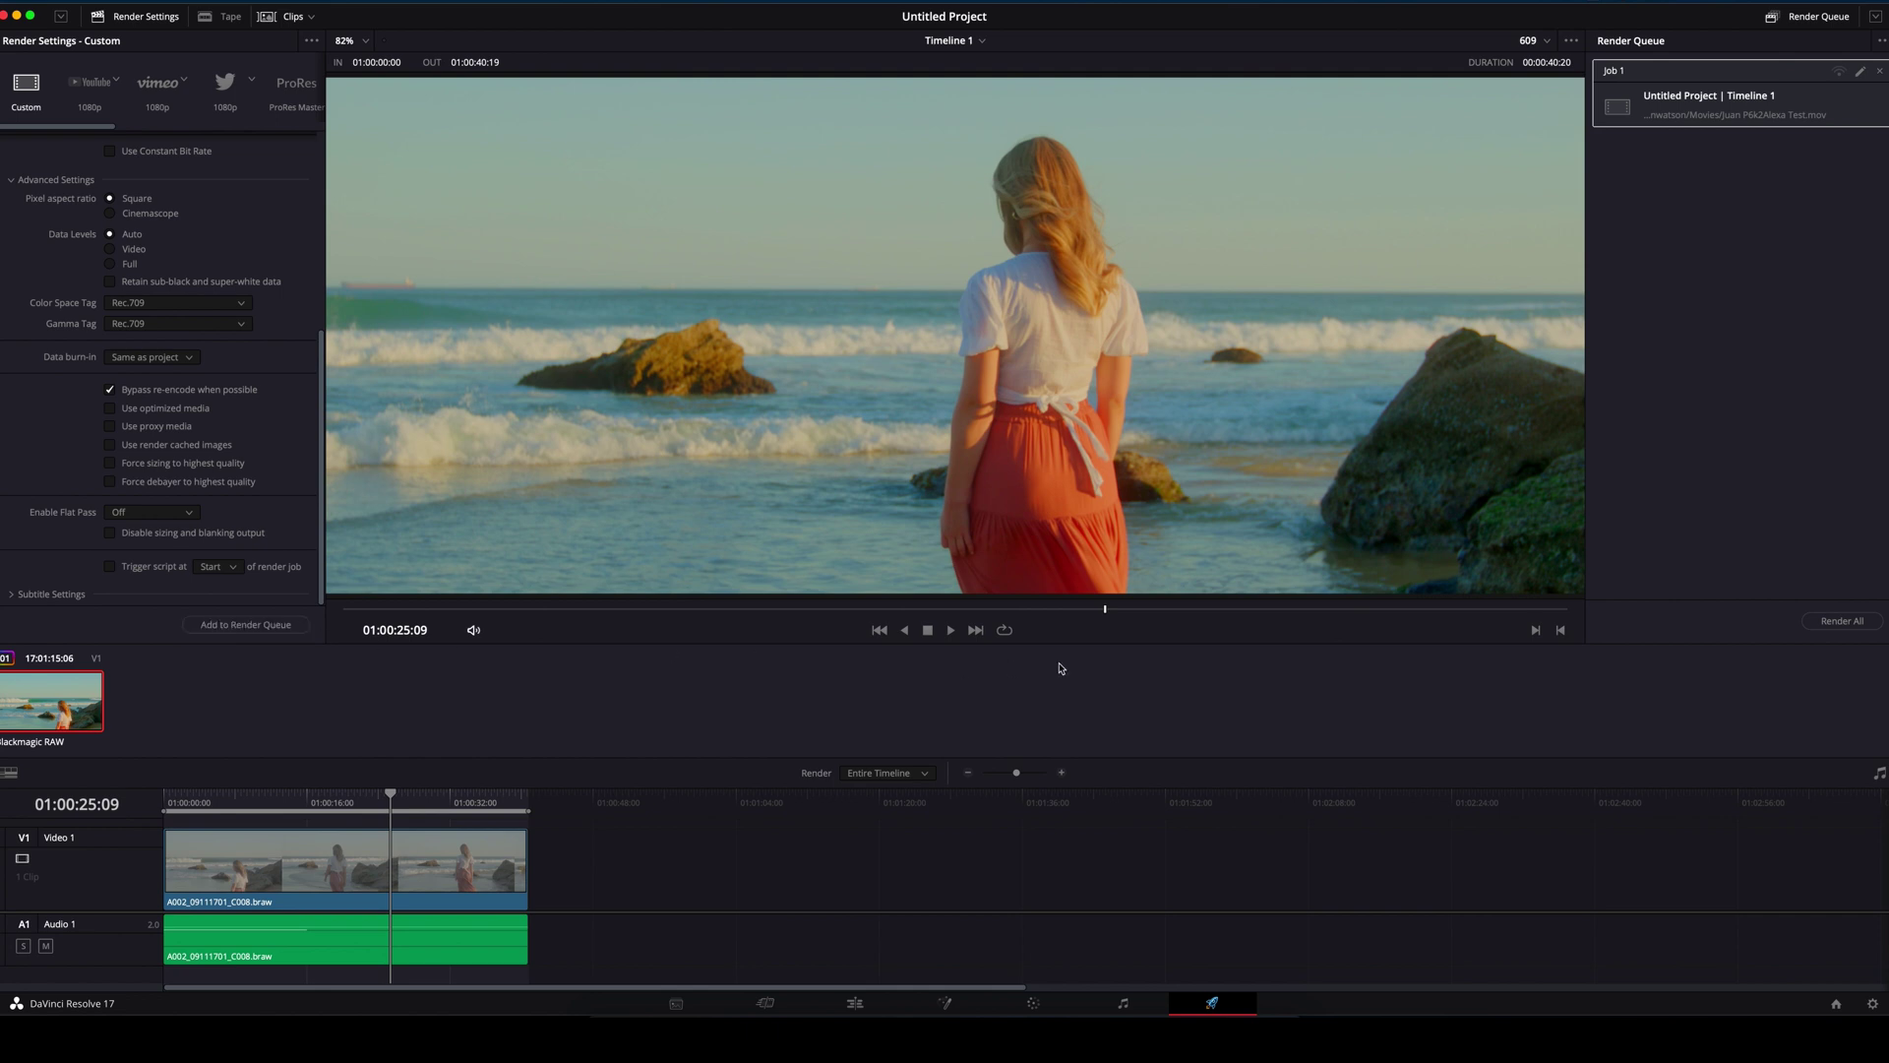
pyautogui.click(1847, 624)
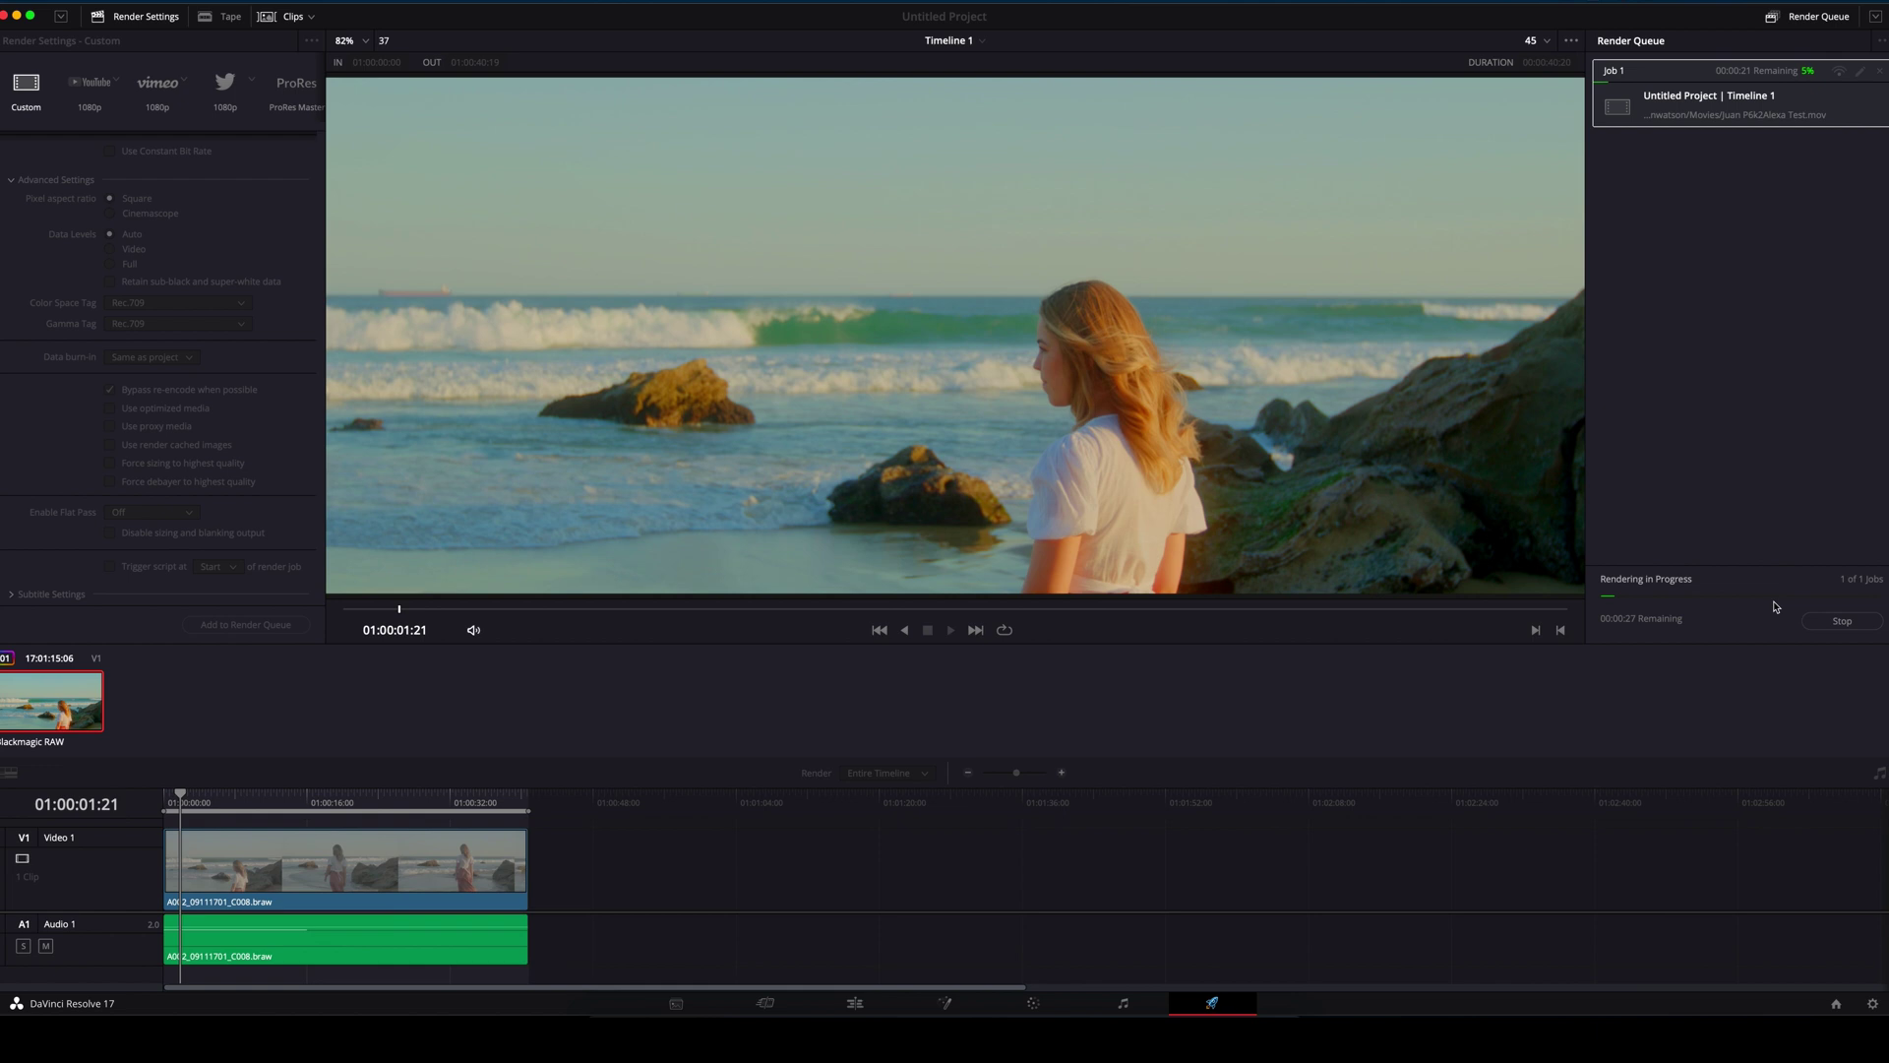